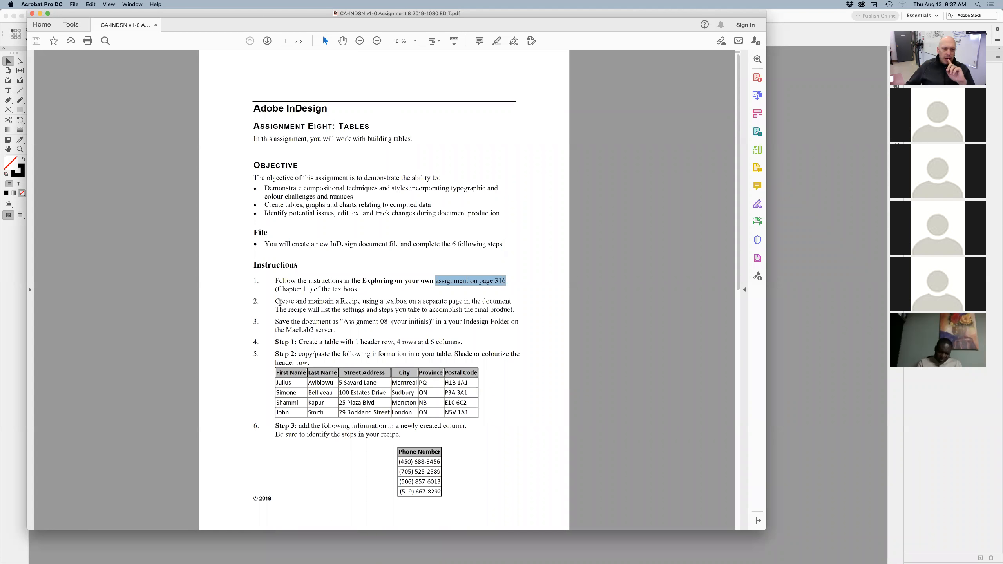
- Copy the whole address table under Step 2 of the assignment PDF, including its header row
drag(276, 301, 512, 386)
drag(309, 353, 370, 358)
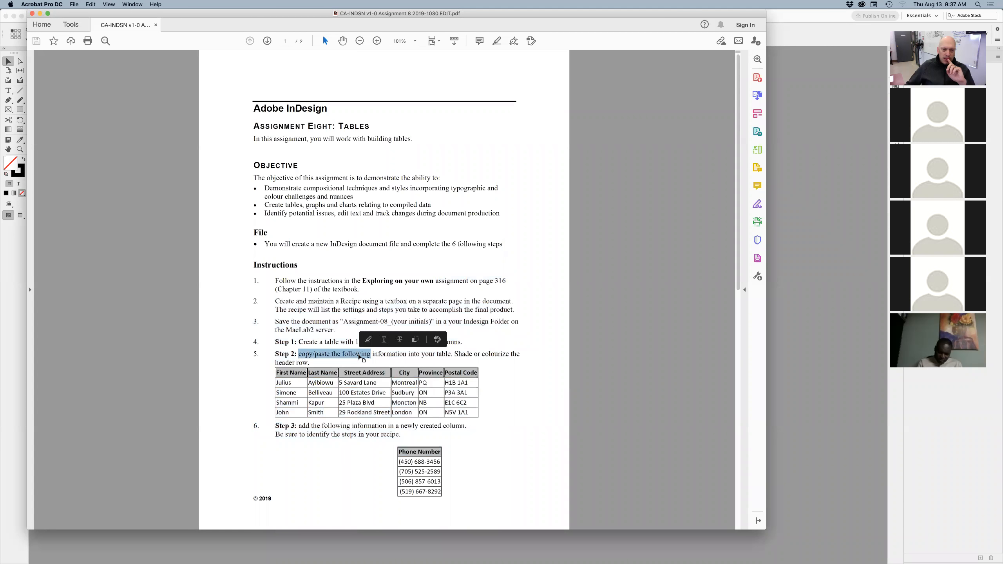
click(370, 358)
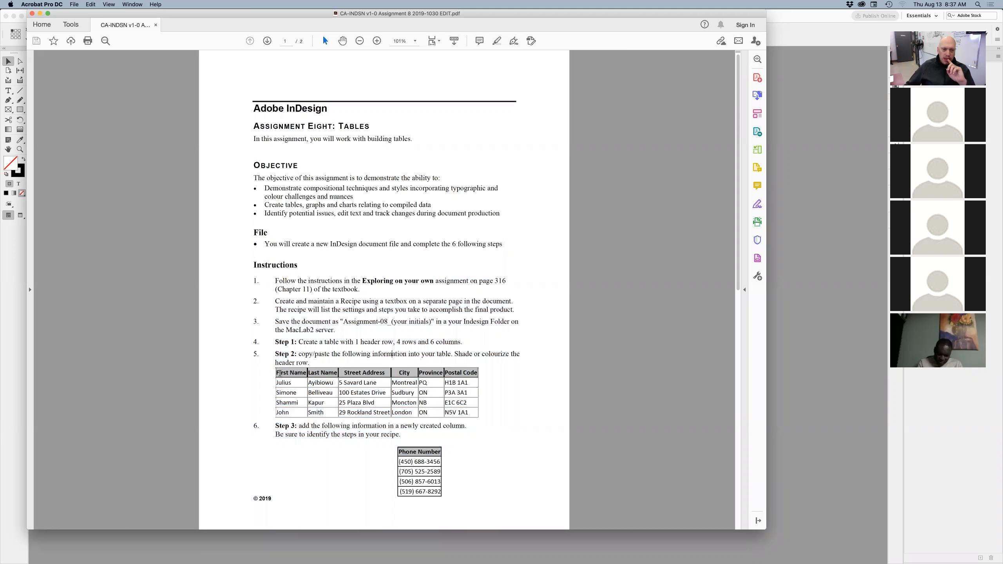
drag(277, 373, 467, 413)
key(super+c)
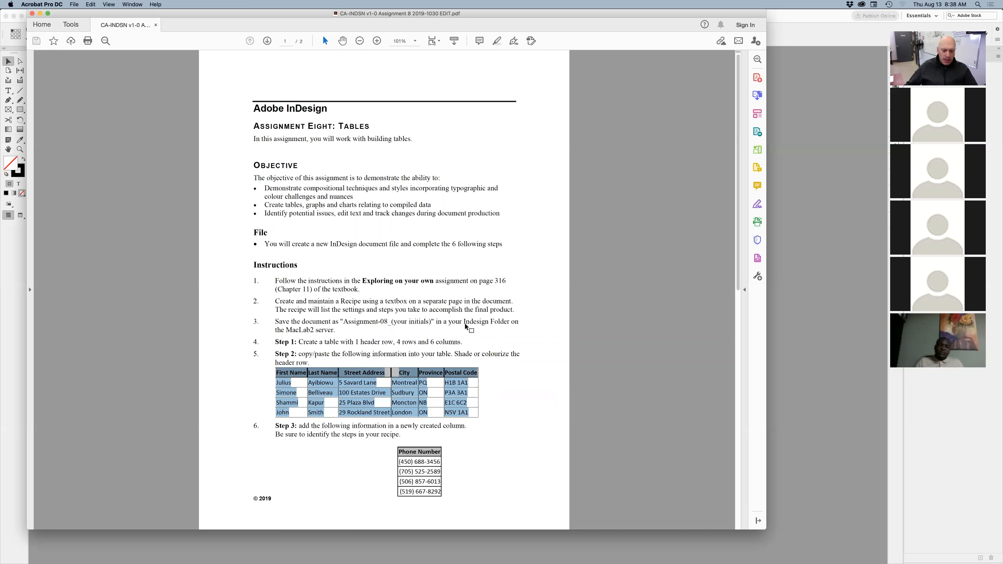
- Switch to InDesign and create a one-page, single-column 8.5 x 11 in document with 0.5 in margins
key(super+Tab)
click(261, 297)
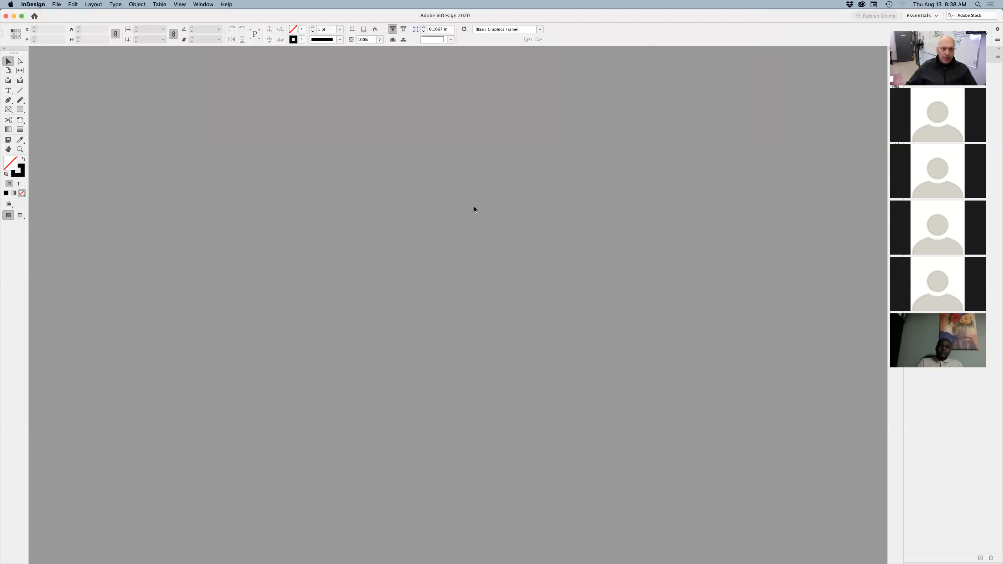
key(super+n)
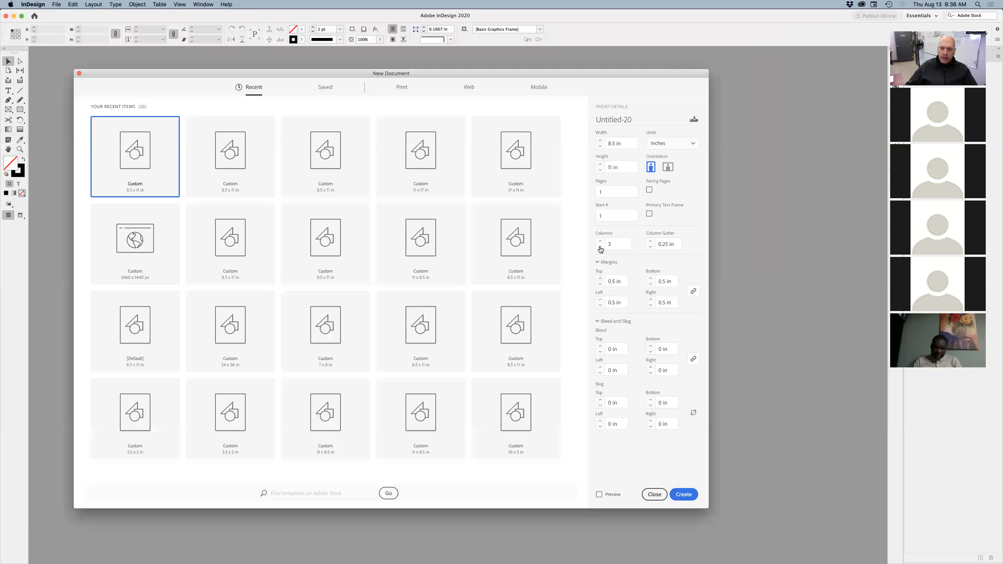
click(684, 496)
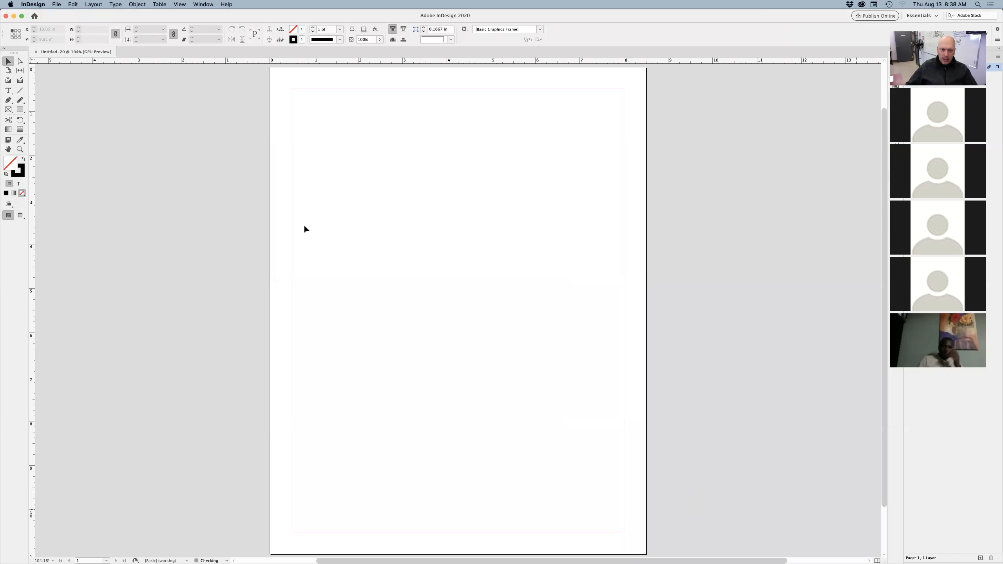
- Draw a text frame about 7.5 x 4.125 in between the margins at the page top and paste the copied table text
key(t)
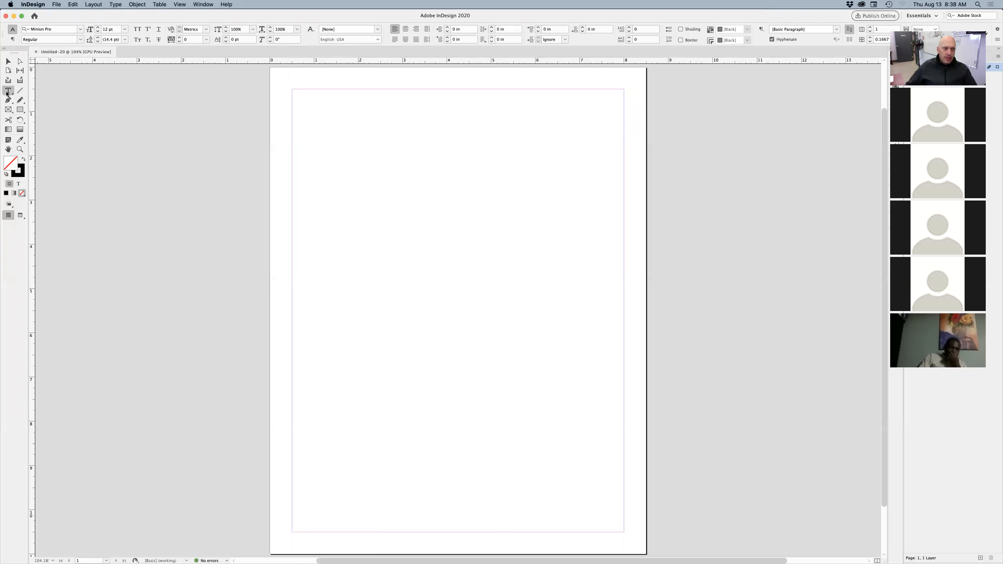
drag(294, 90, 624, 271)
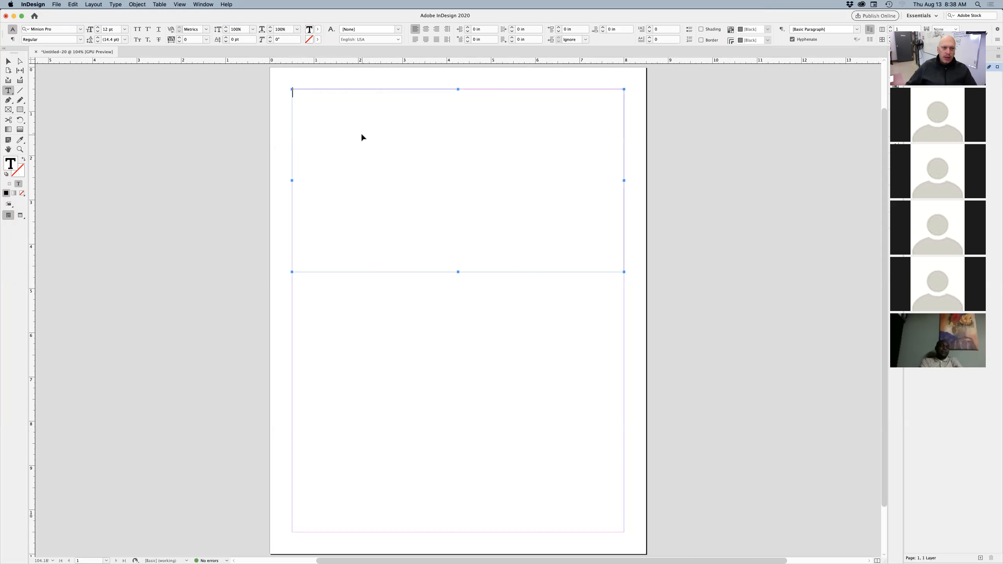
key(super+v)
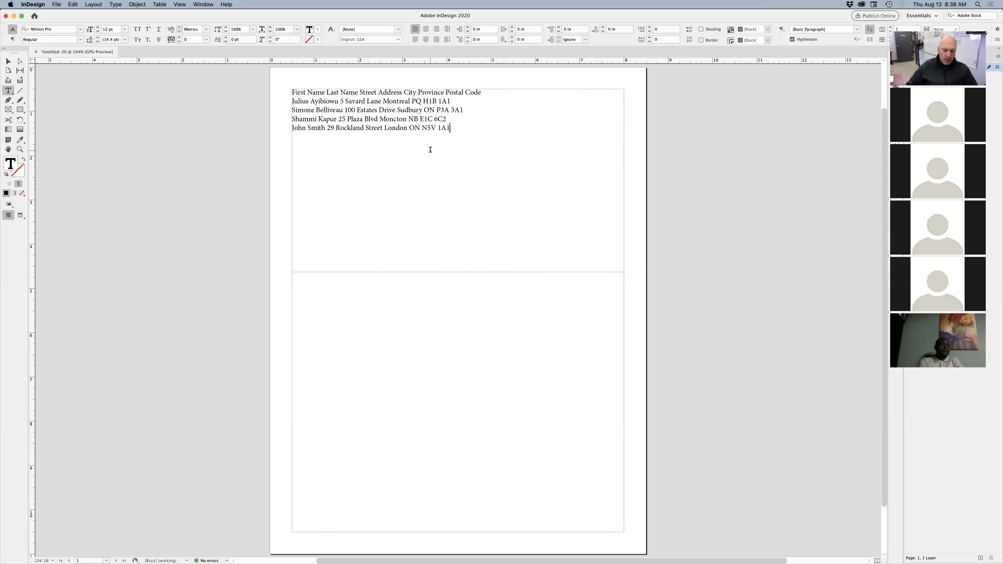
- Deselect the text frame and show the hidden characters in the pasted text
key(super+equal)
key(Escape)
key(super+shift+a)
scroll(339, 163, up, 5)
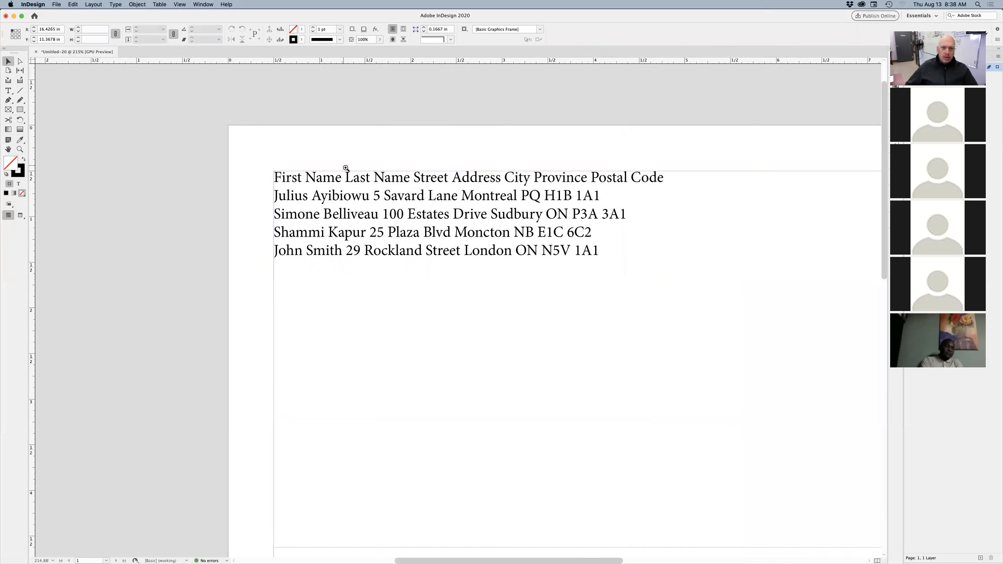
click(115, 4)
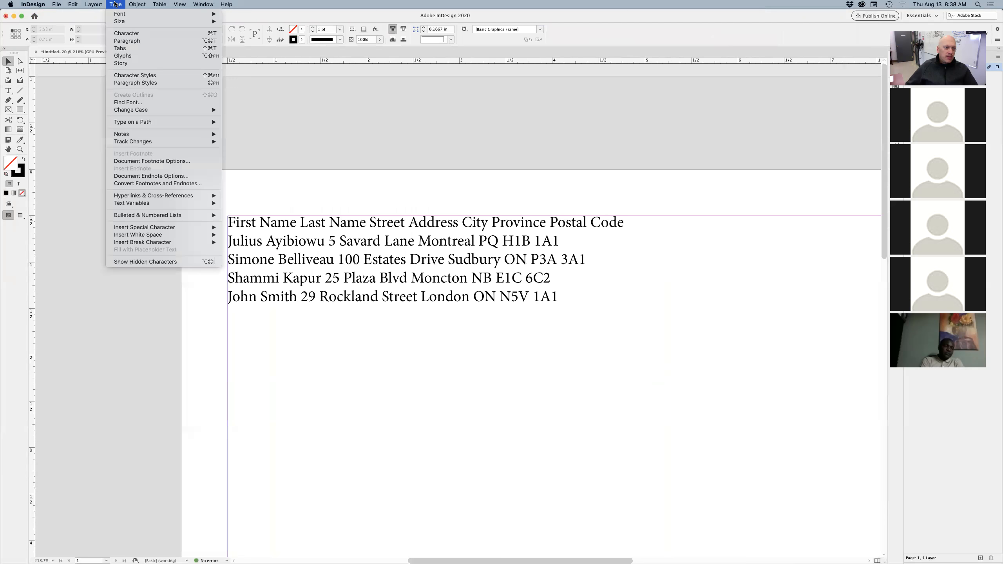
mouse_move(160, 235)
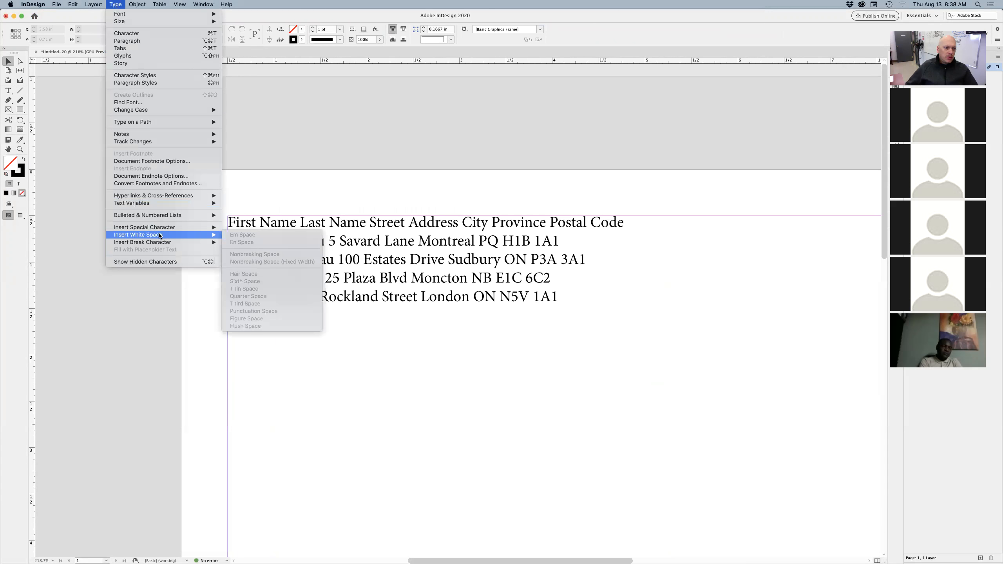
click(161, 261)
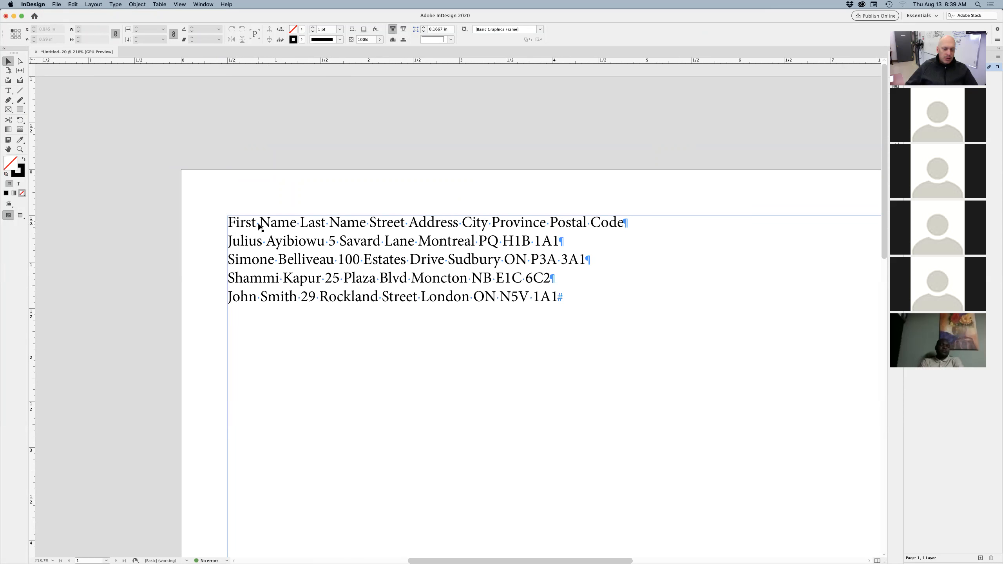
- Check the column layout of the source table in the assignment PDF, and return to the InDesign document
key(super+Tab)
click(236, 289)
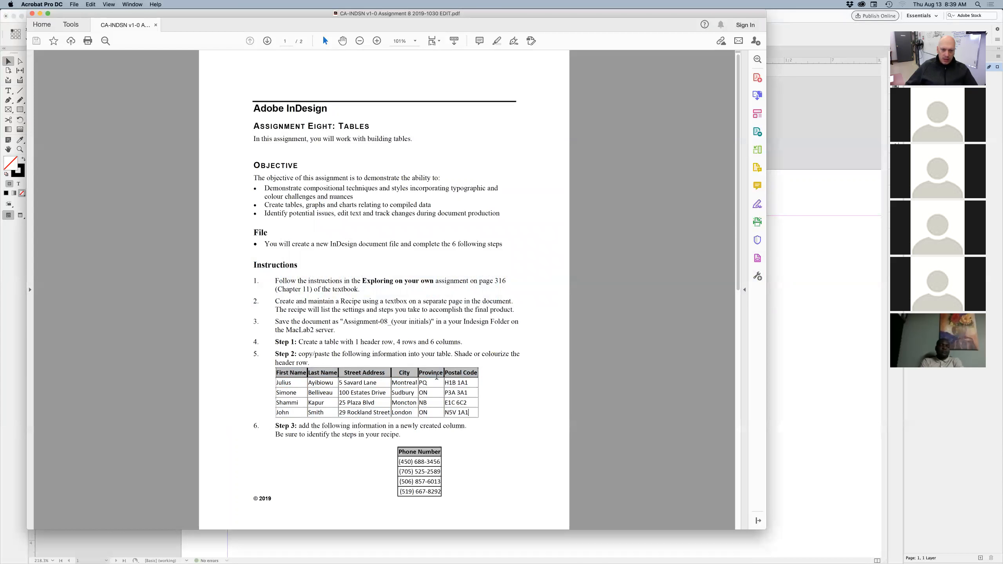
click(802, 355)
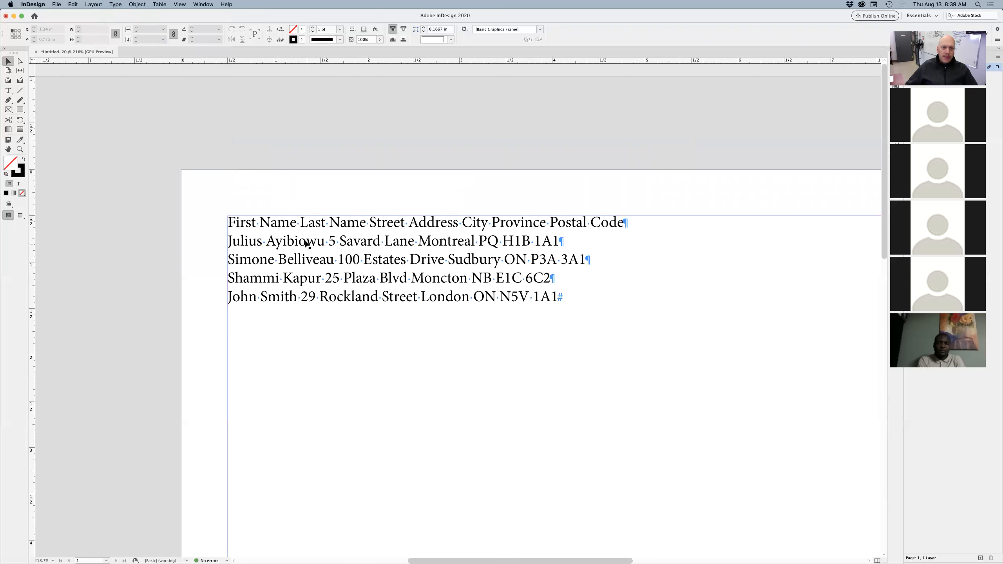
- Convert all the pasted text to a table with Tab as column separator and Paragraph as row separator
double_click(358, 260)
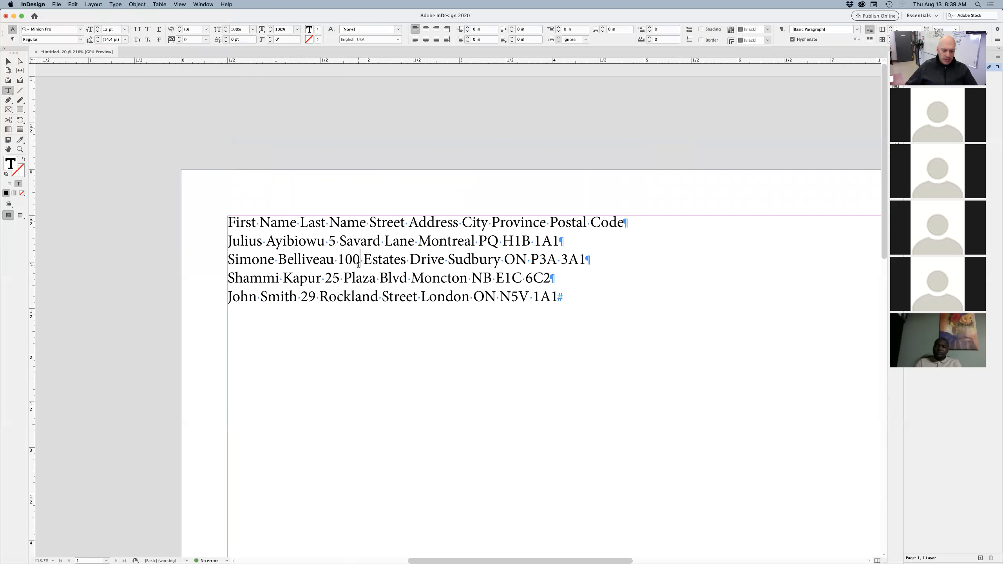
key(super+a)
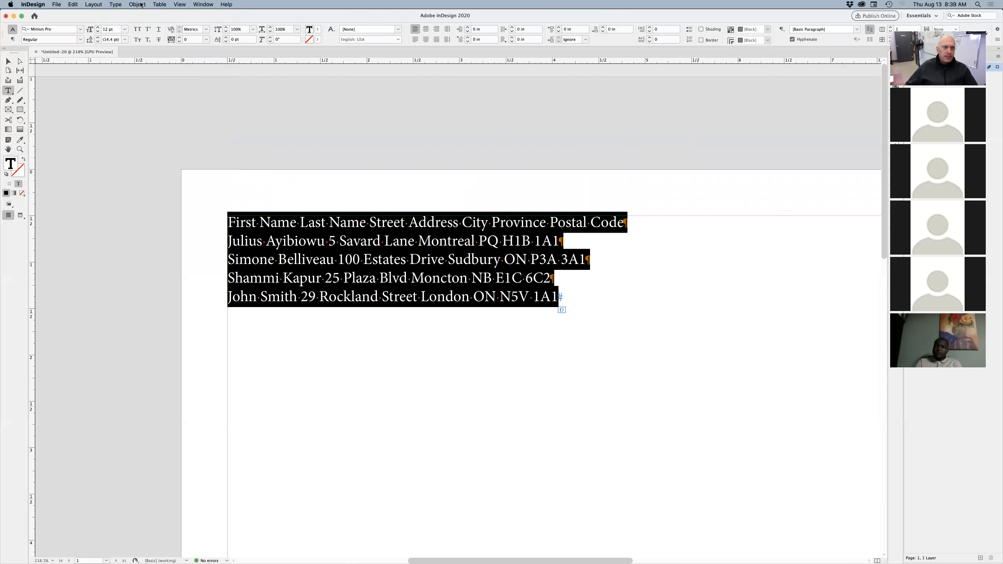
click(159, 5)
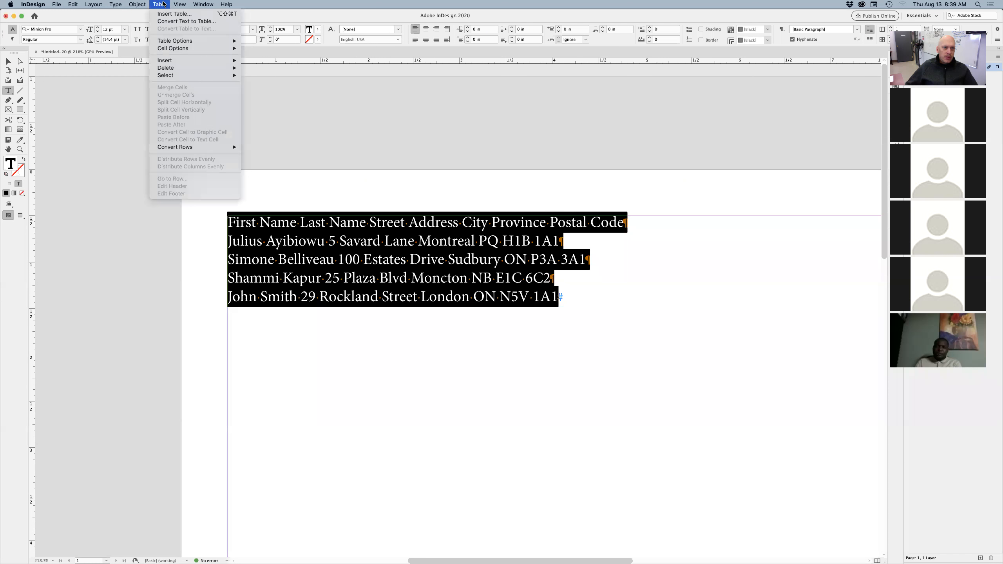
click(180, 21)
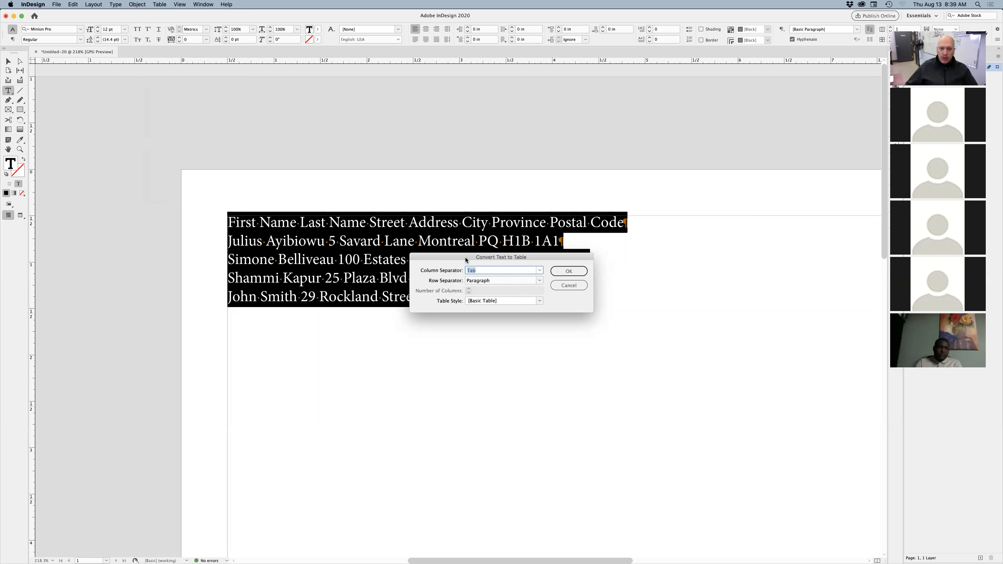
drag(466, 257, 460, 325)
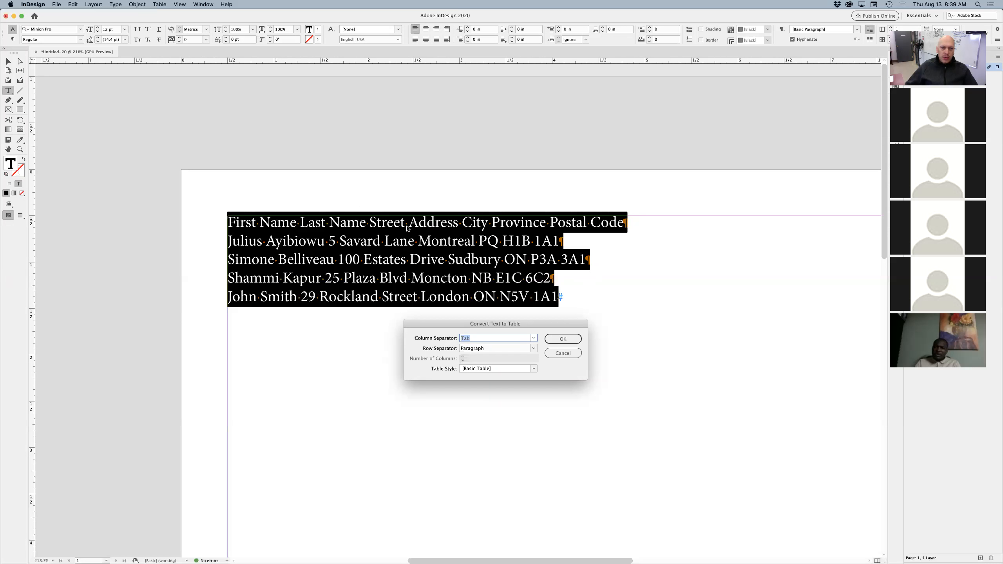
click(568, 357)
click(563, 339)
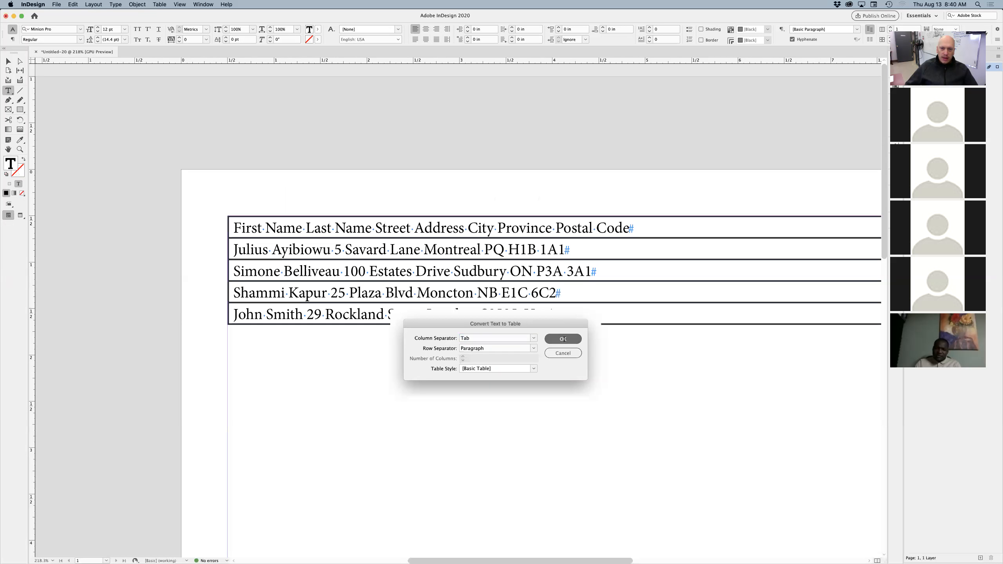
- Undo the text-to-table conversion
click(6, 62)
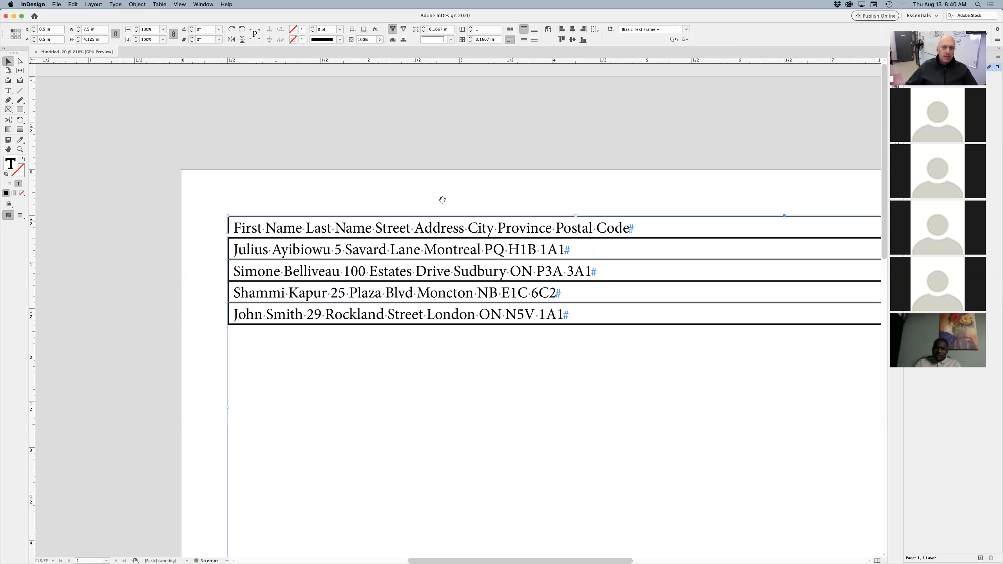
key(super+minus)
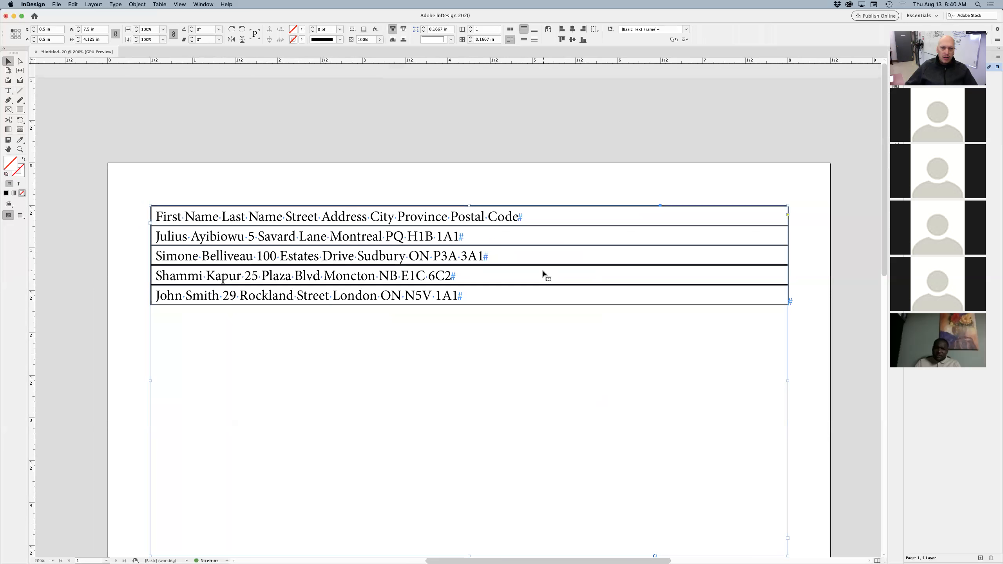
key(super+z)
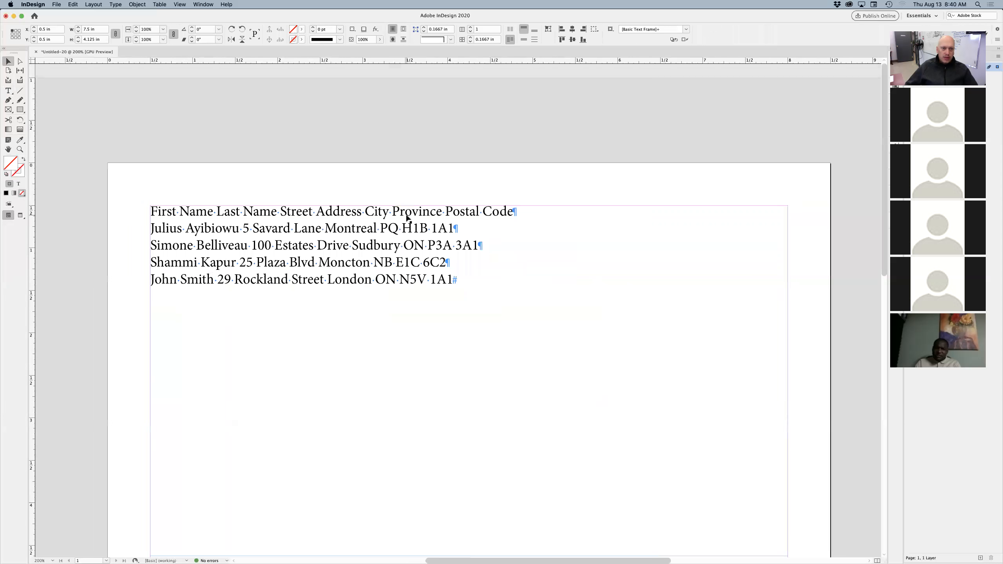
- Replace the spaces between the six column headings, First Name through Postal Code, with tabs
double_click(214, 216)
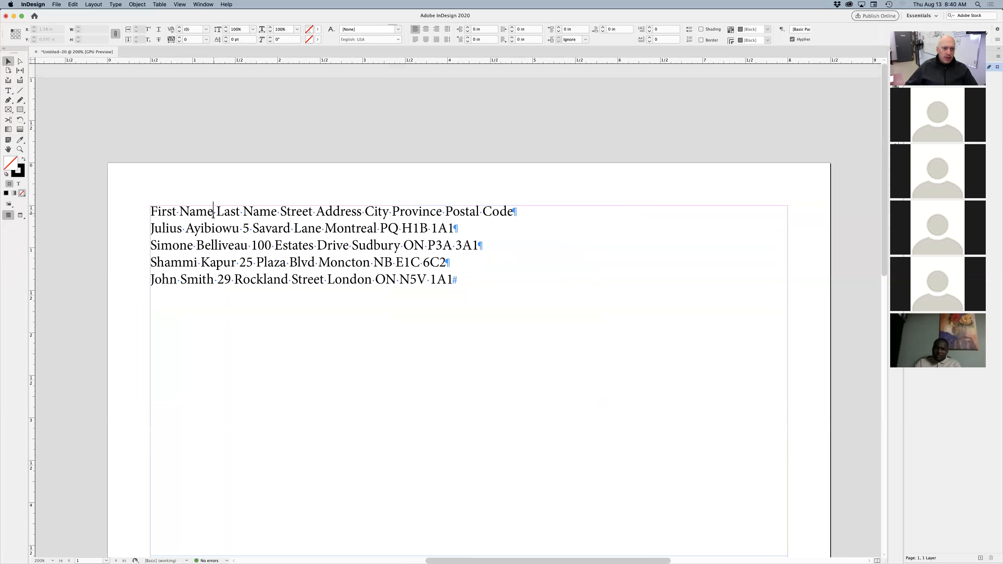
drag(213, 212, 218, 212)
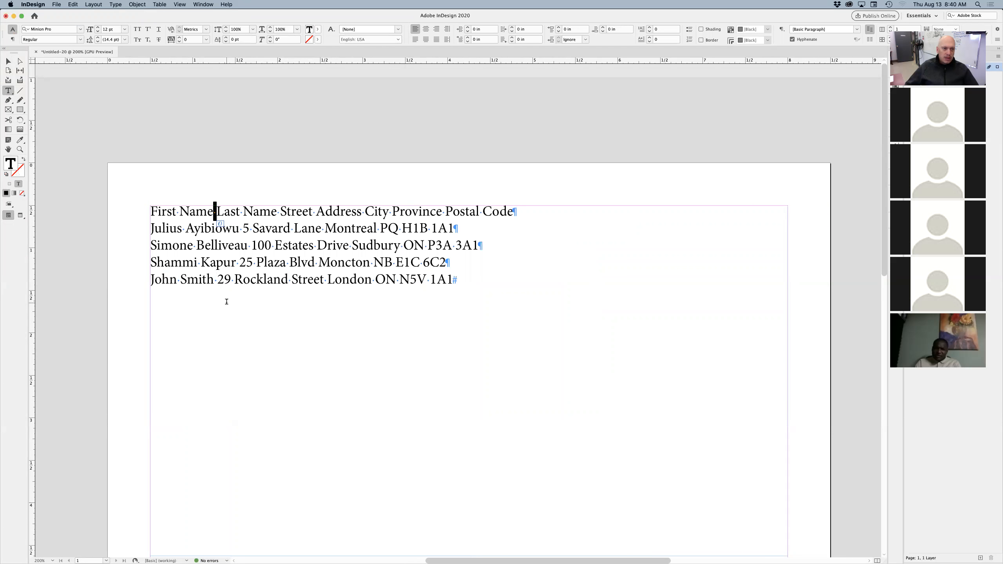
key(Tab)
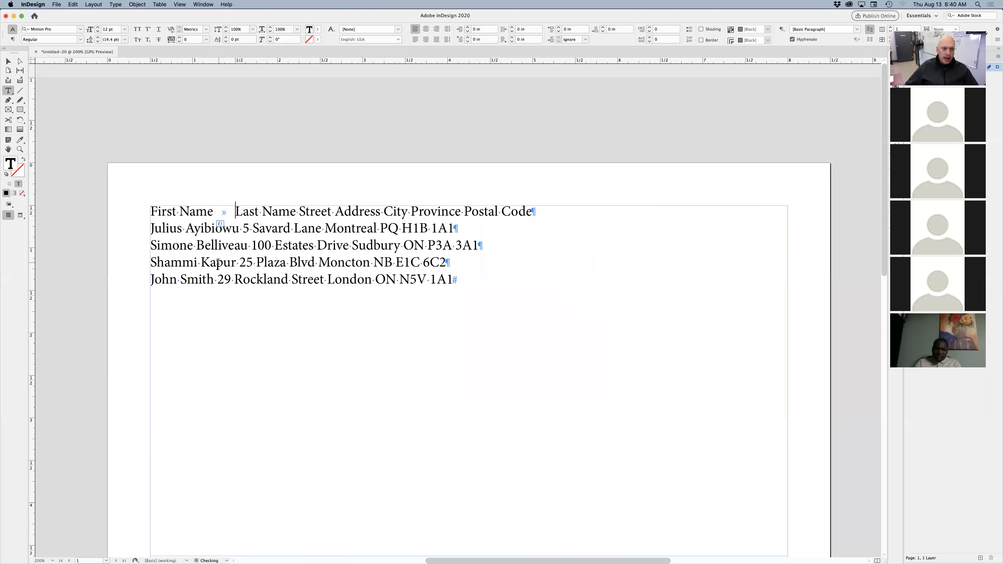
double_click(223, 212)
click(254, 222)
double_click(297, 213)
key(Tab)
double_click(402, 212)
key(Tab)
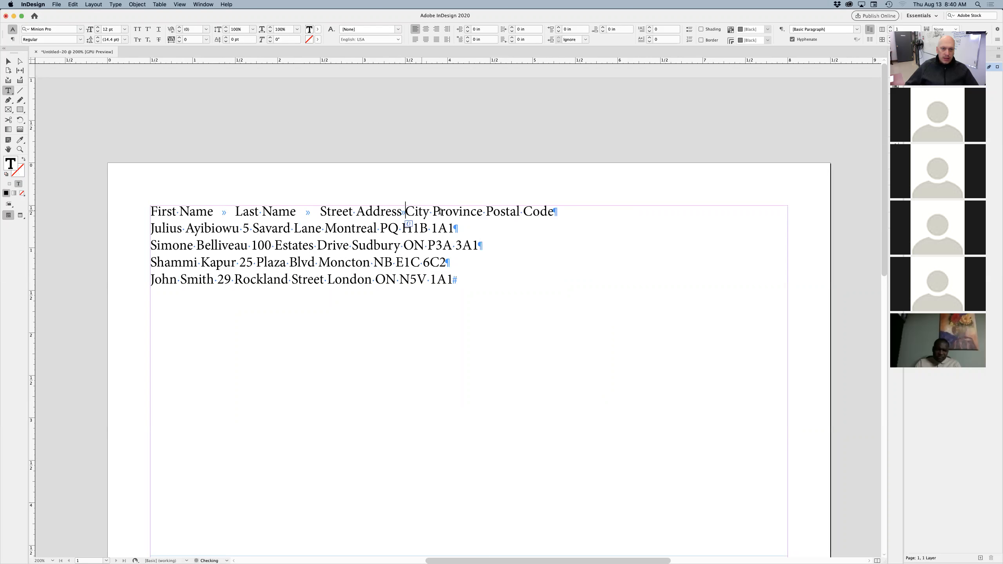
double_click(431, 211)
key(Tab)
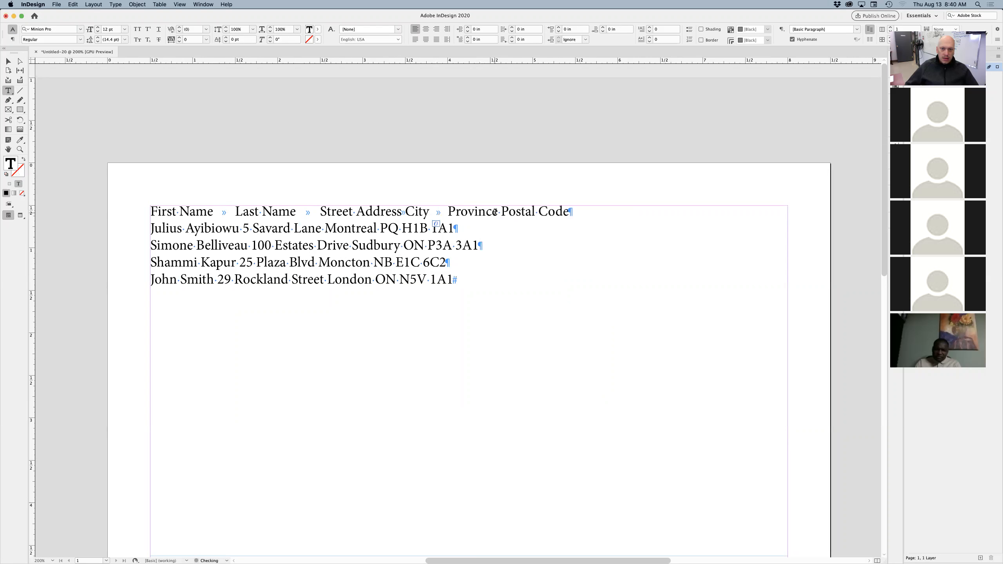
double_click(500, 213)
key(Tab)
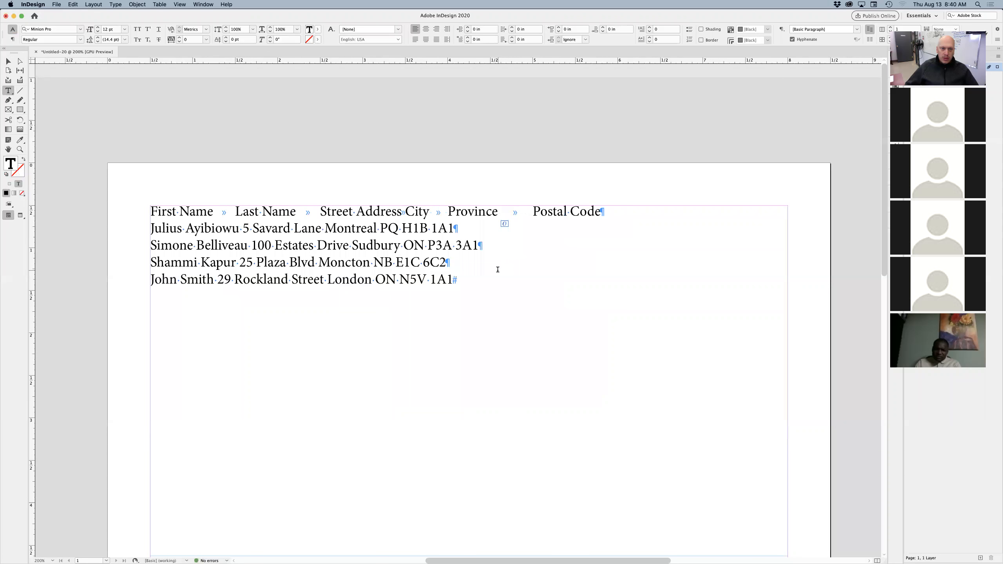
- Replace the spaces between the fields of the first address row with tabs, separating names, street, city, province and postal code
double_click(186, 230)
key(Tab)
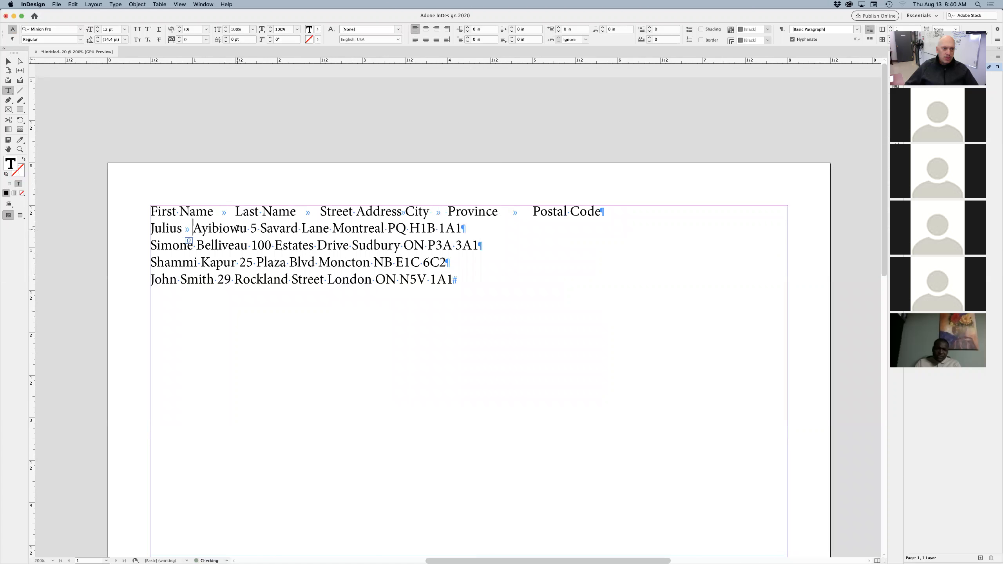
double_click(249, 232)
key(Tab)
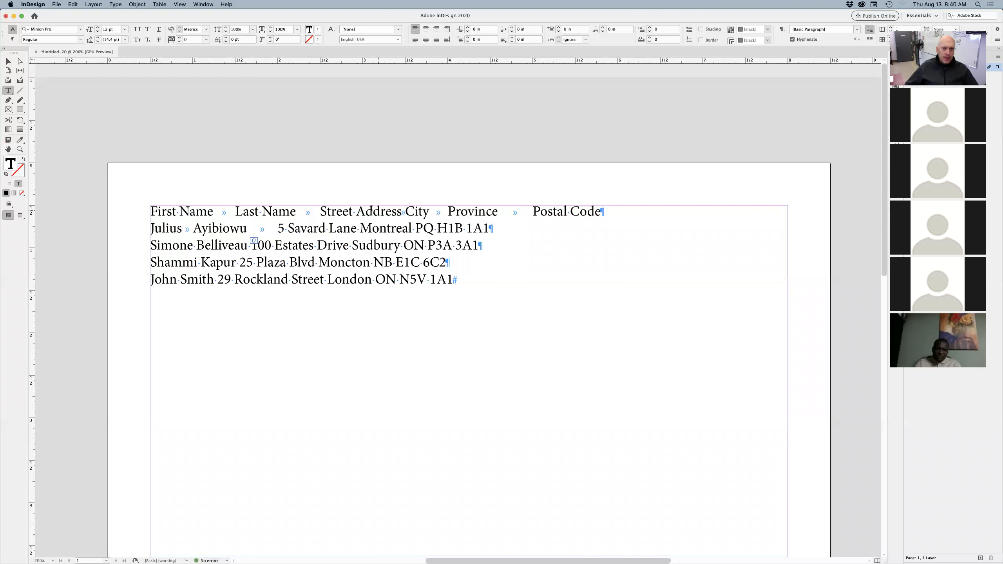
double_click(357, 229)
key(Tab)
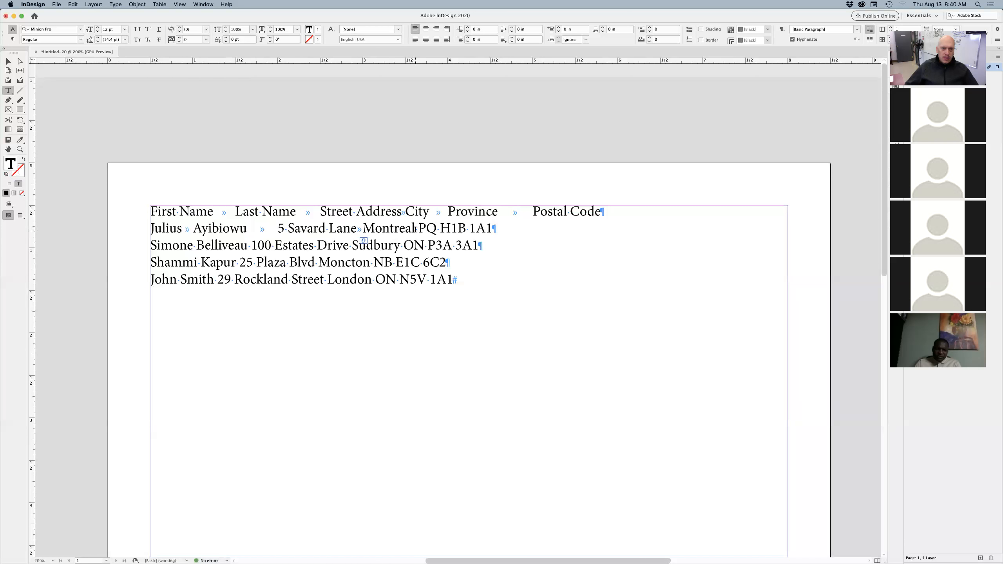
double_click(415, 229)
key(Tab)
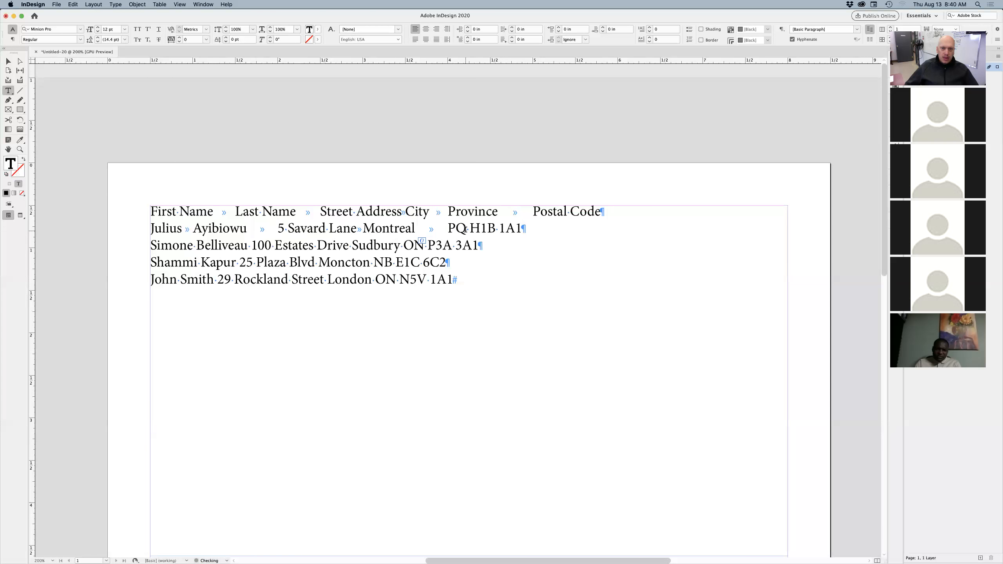
double_click(467, 230)
key(Tab)
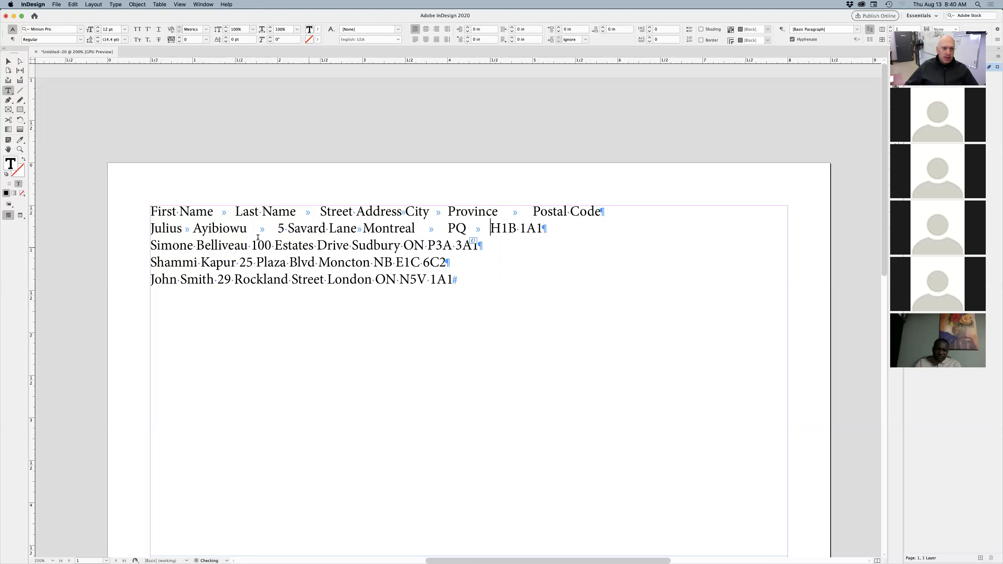
- Replace the spaces in the second address row with tabs between first name, last name, street address and city
double_click(194, 245)
key(Tab)
double_click(289, 245)
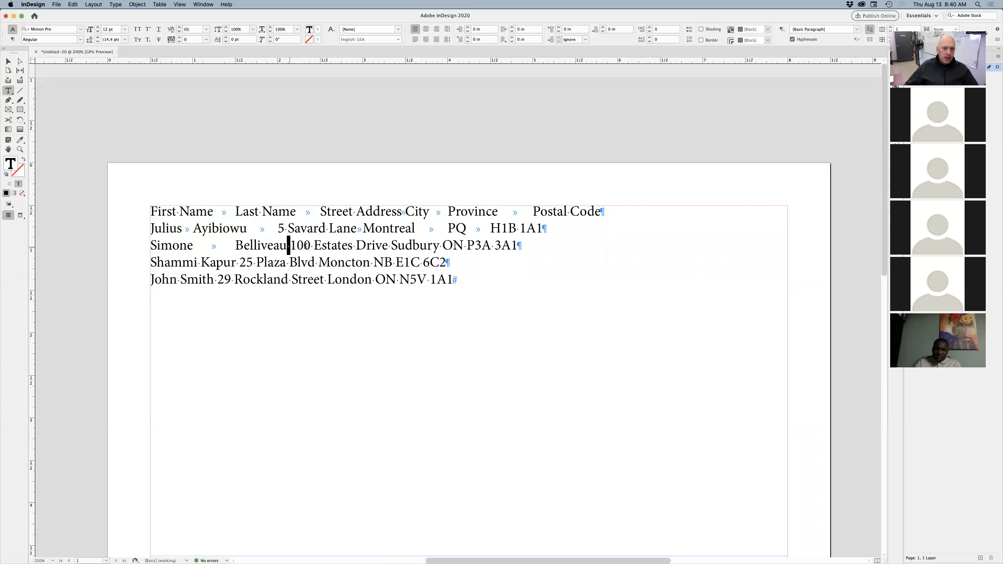
key(Tab)
double_click(420, 246)
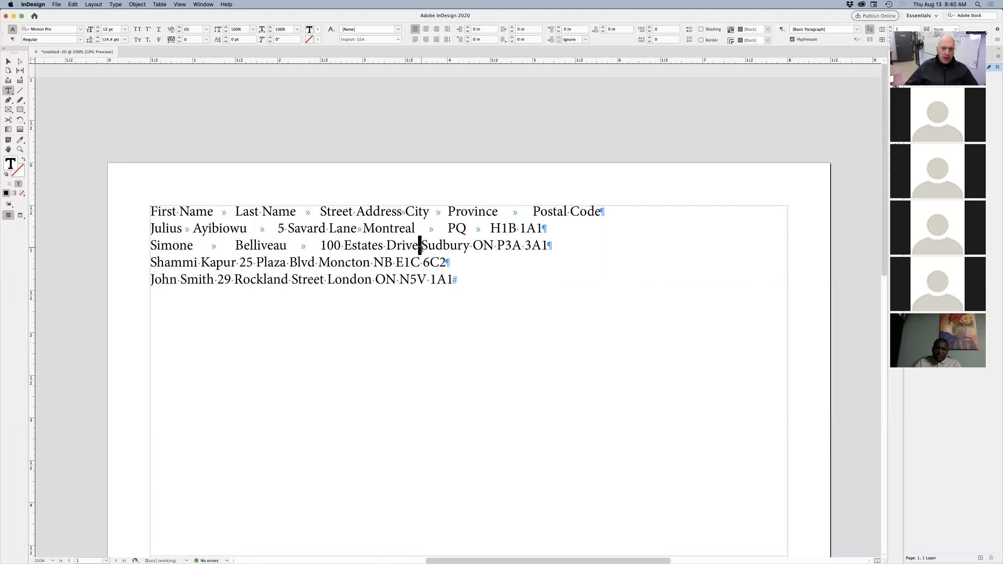
key(Tab)
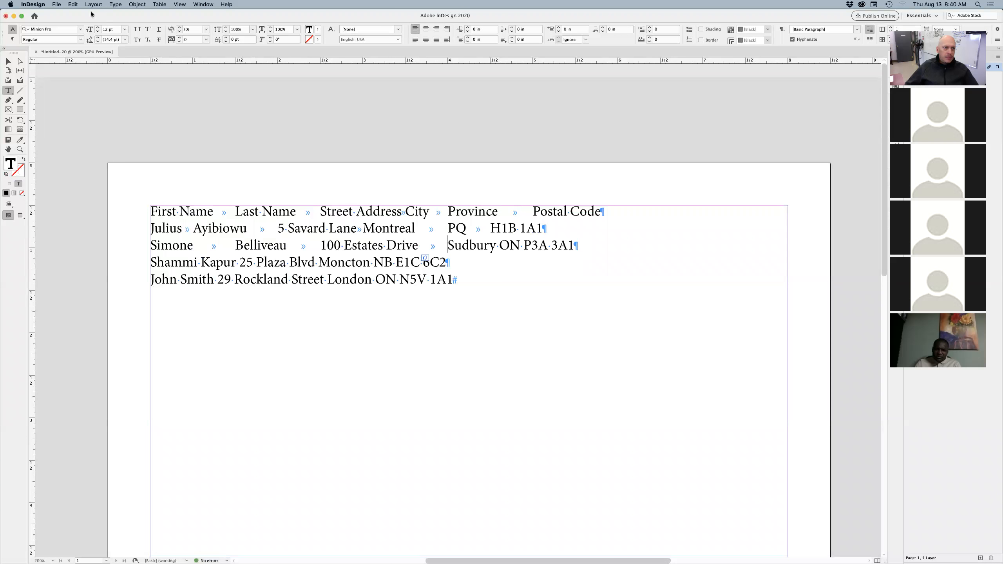
- Set up Find/Change to replace a space with a tab in the document and find the space after the second address row's city
click(70, 4)
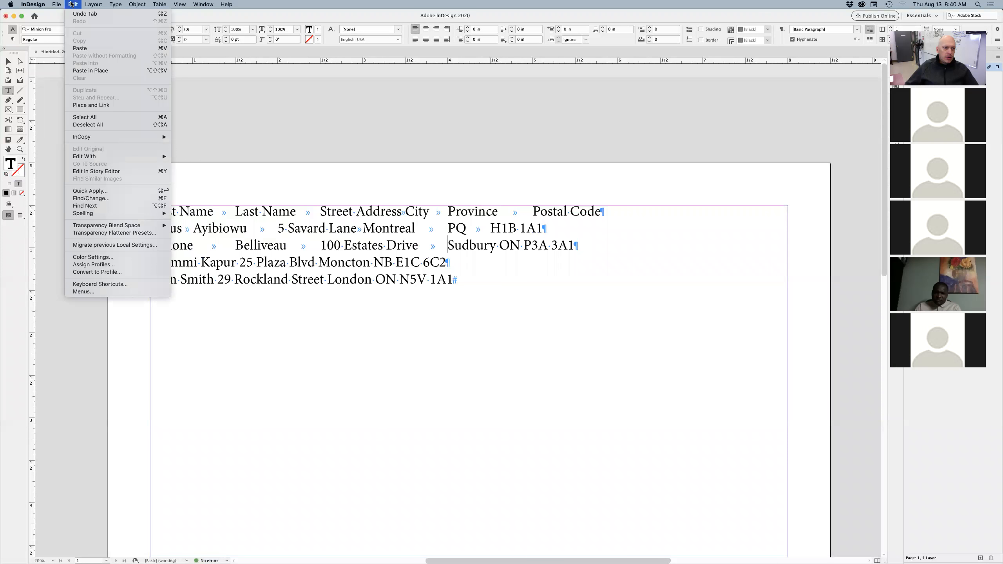
click(90, 199)
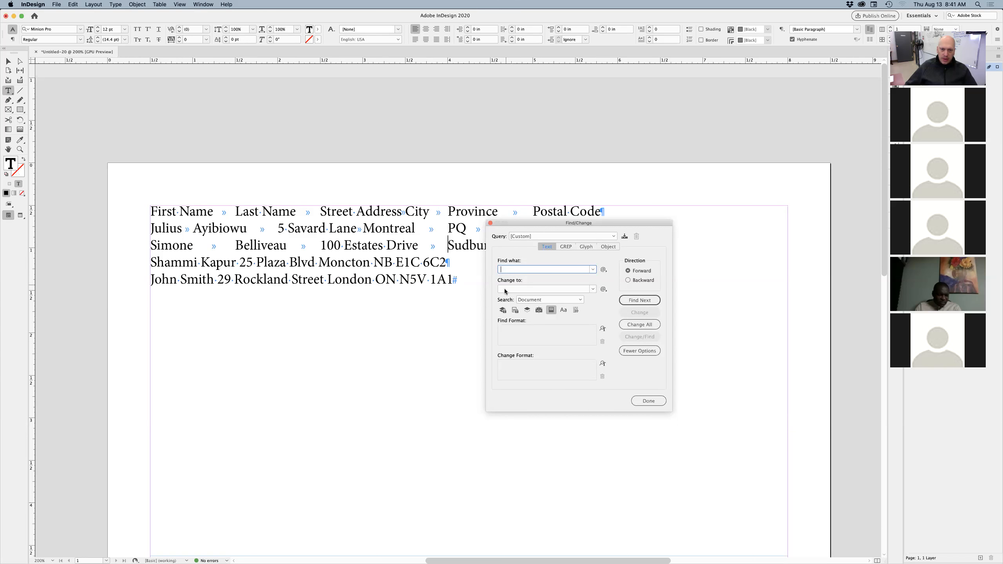
click(593, 289)
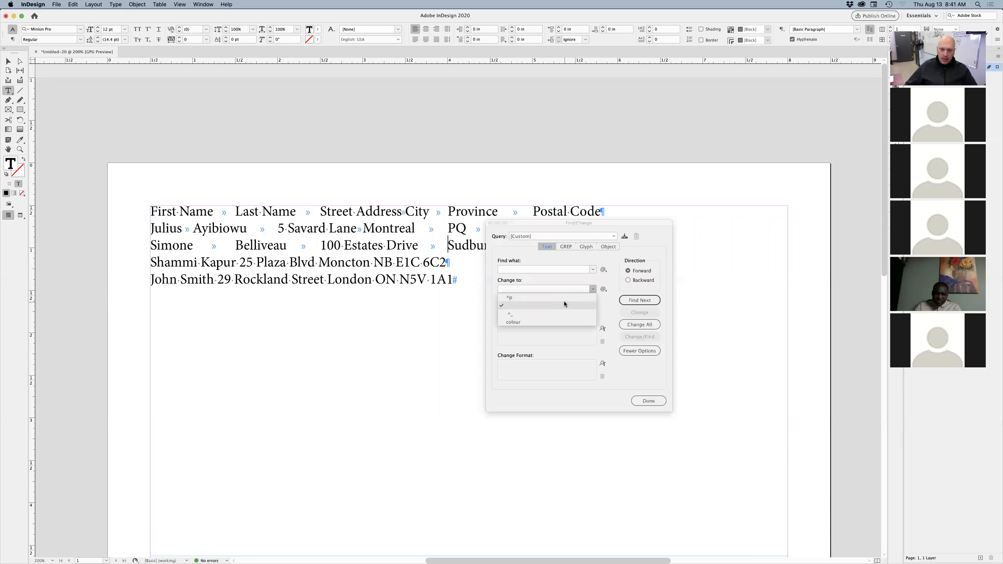
click(604, 289)
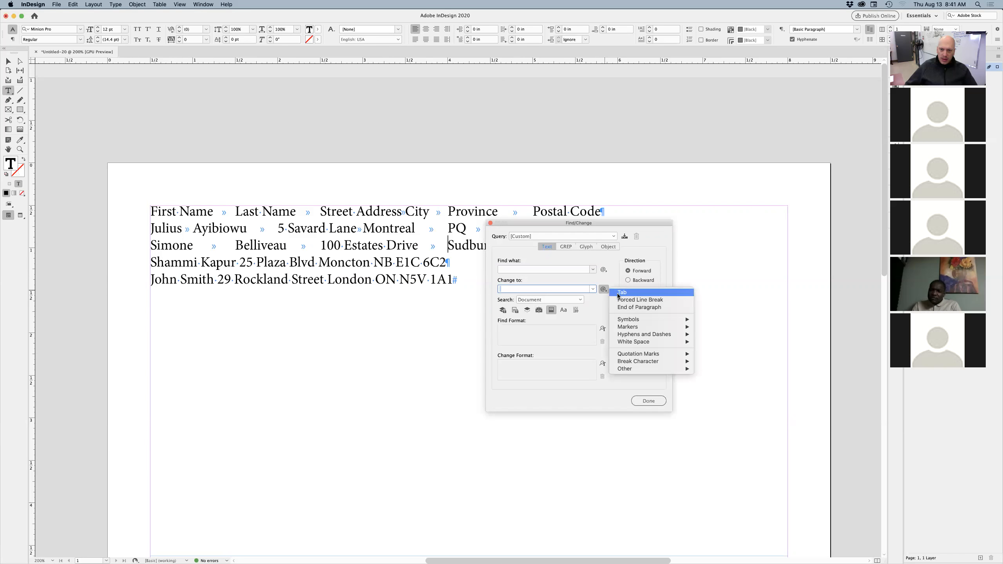
click(623, 292)
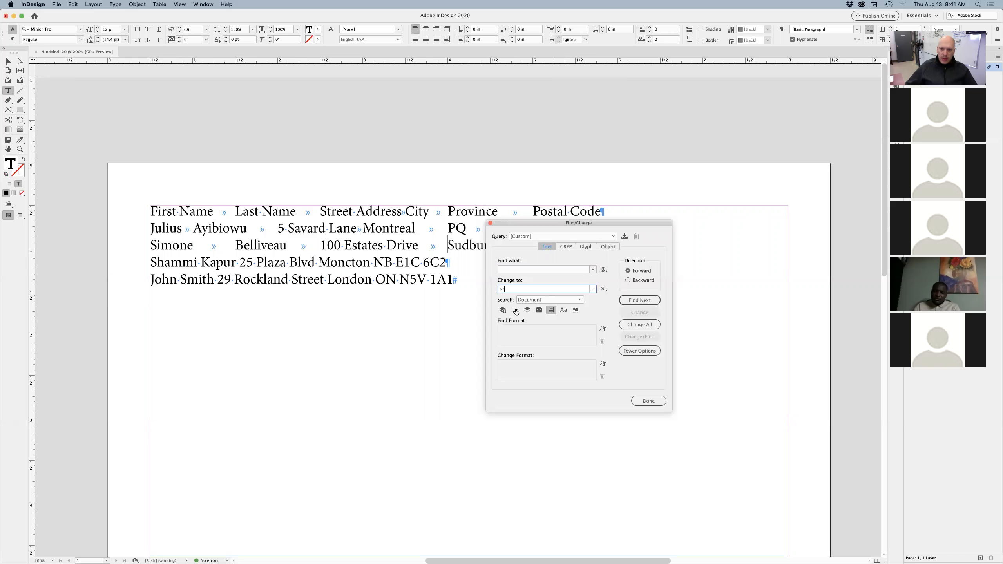
click(575, 301)
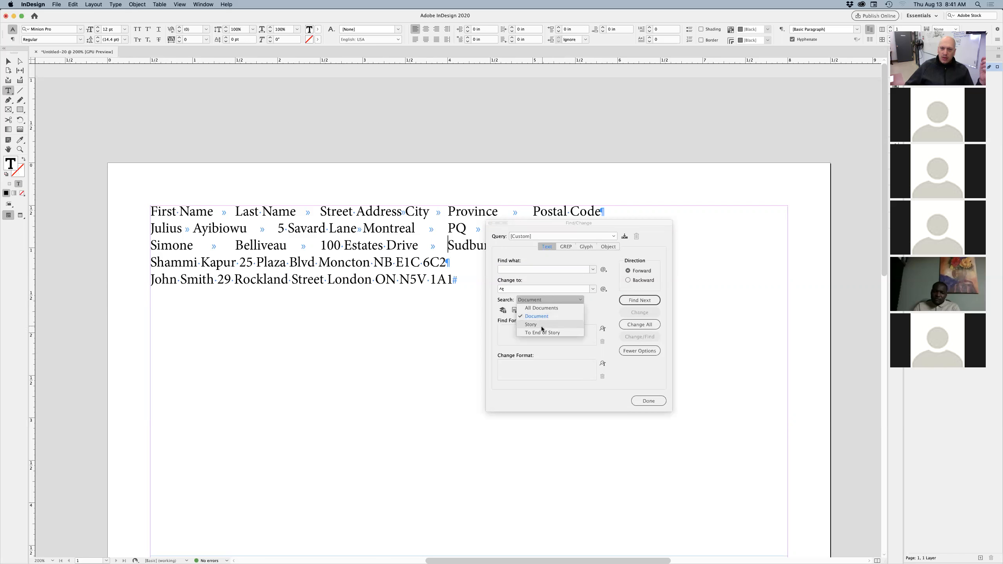
click(593, 309)
click(635, 301)
drag(545, 223, 476, 308)
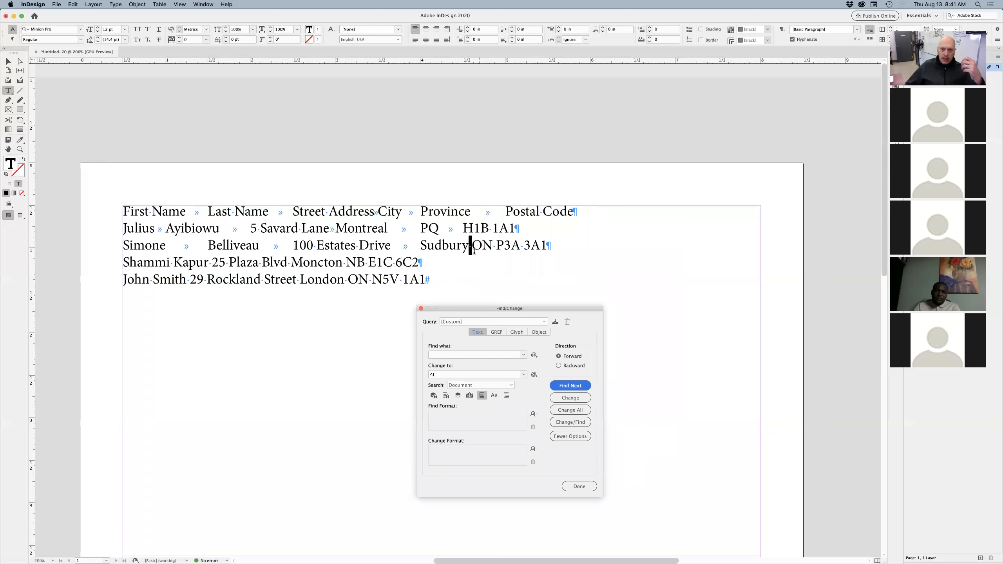
- Change the spaces around the province in the second address row to tabs with Find/Change
click(570, 422)
click(570, 423)
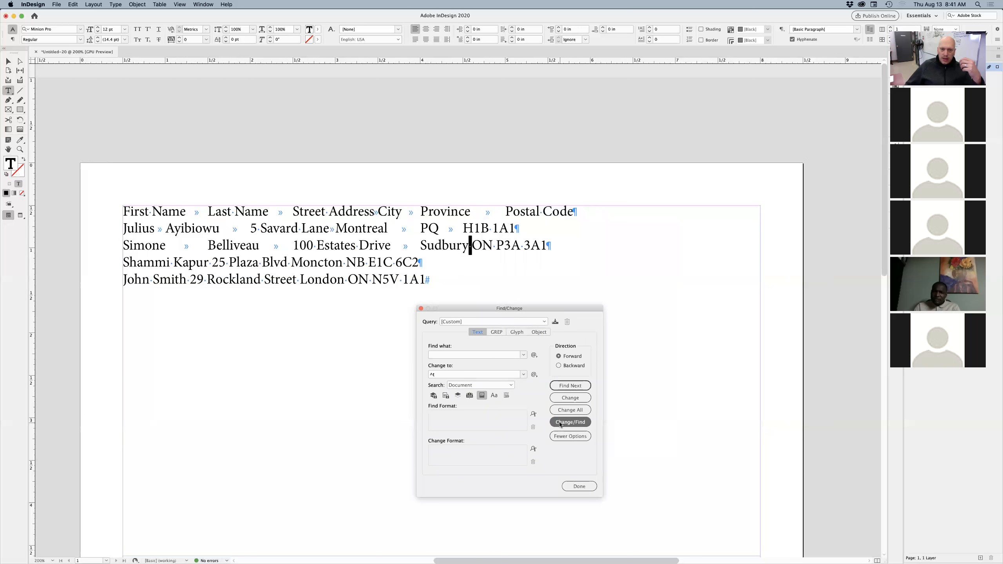
click(560, 424)
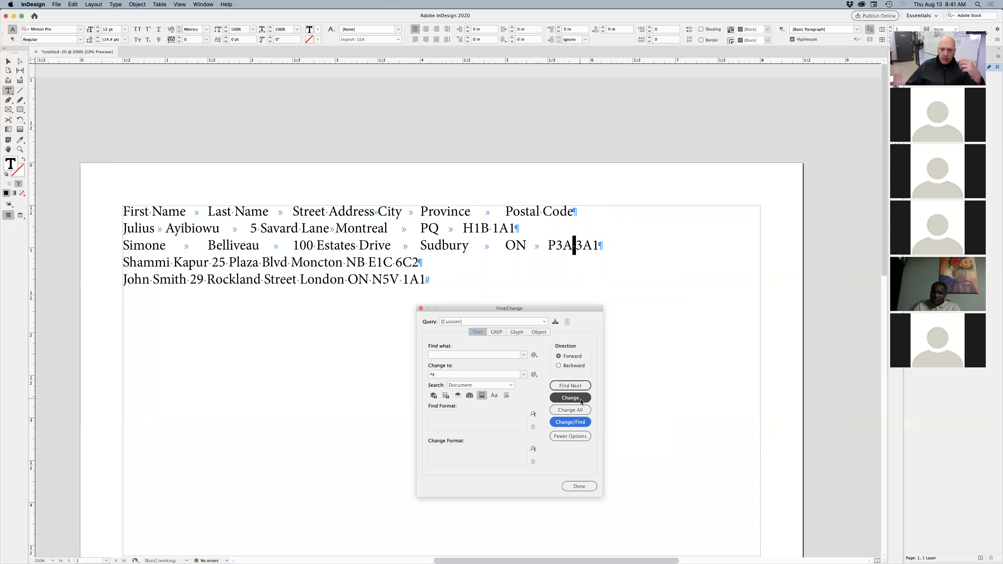
- Change the spaces between fields in the third address row to tabs with Find/Change, skipping those within the street address
click(575, 386)
click(567, 423)
click(568, 423)
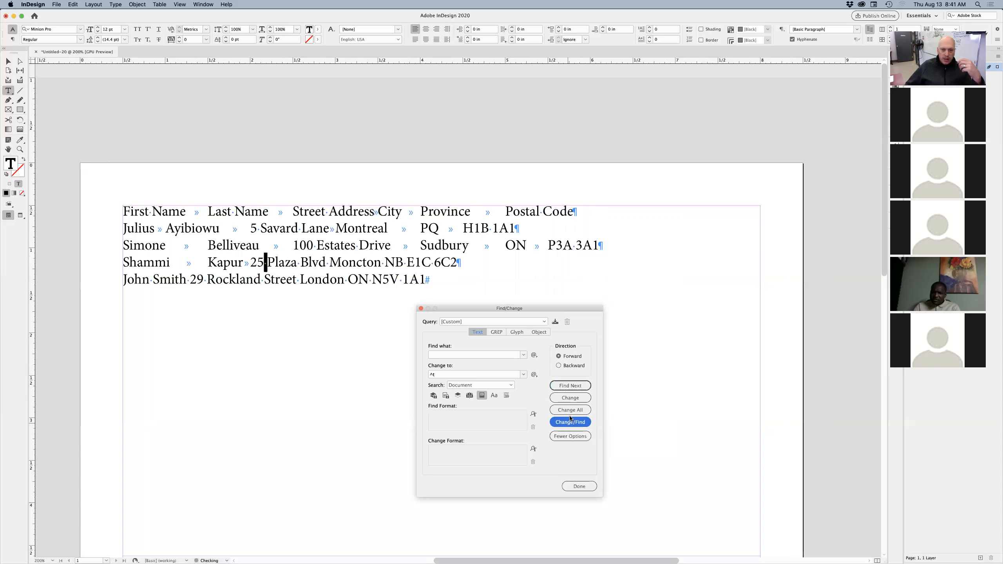
click(573, 386)
click(572, 386)
click(571, 422)
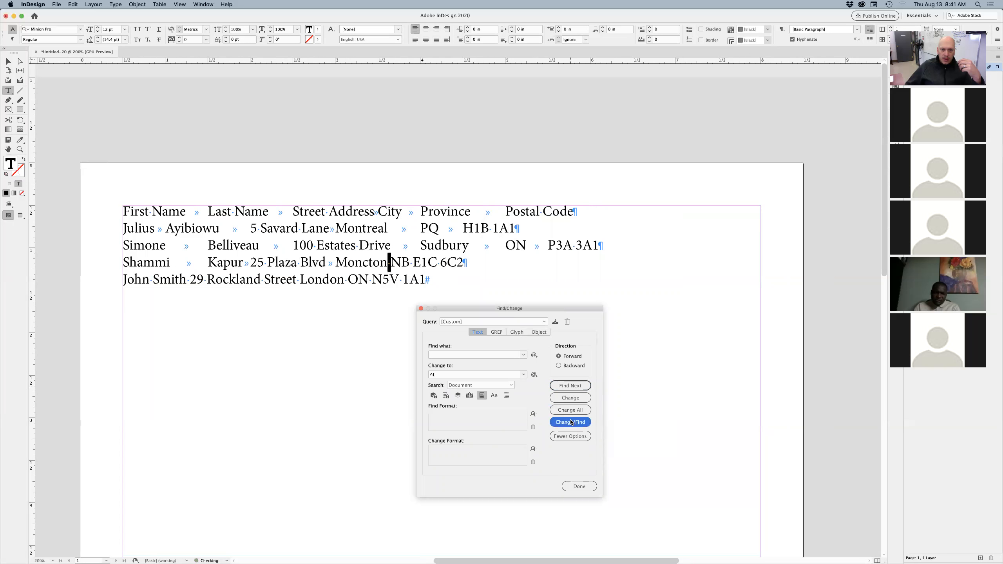
click(571, 423)
click(571, 423)
- Change the field-separating spaces in the fourth address row to tabs, skipping those within the street address and postal codes, and close Find/Change
click(573, 386)
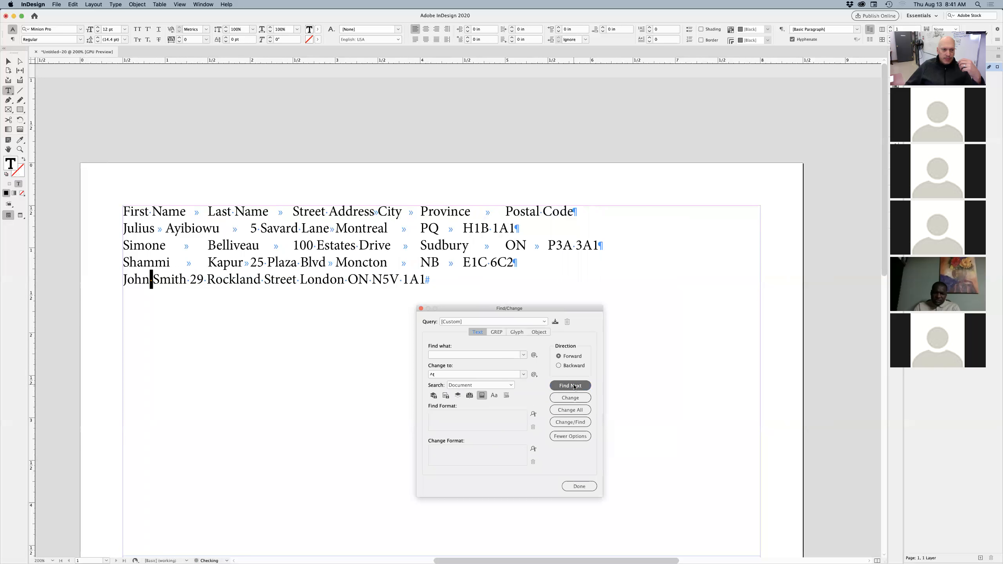
click(571, 422)
click(572, 423)
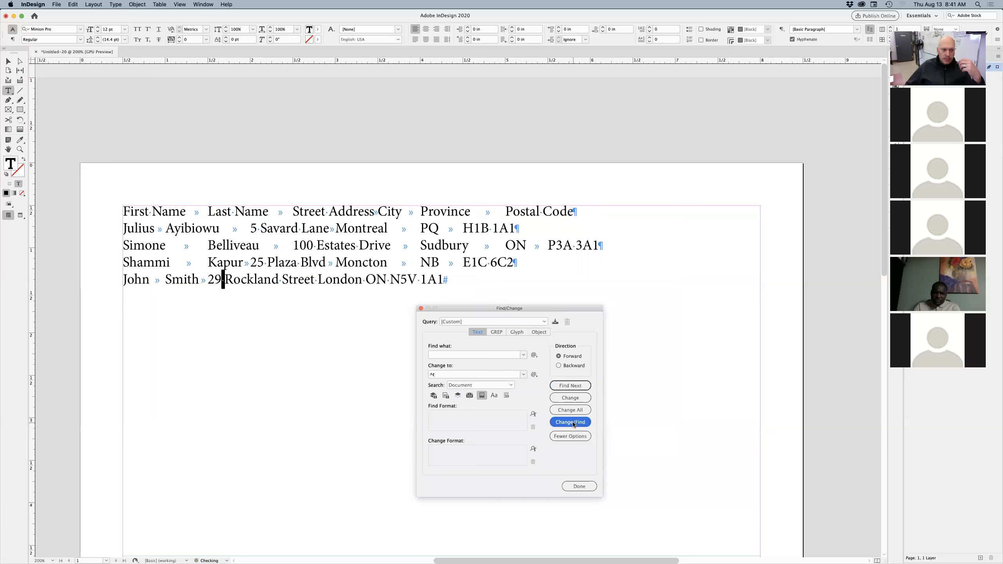
click(569, 386)
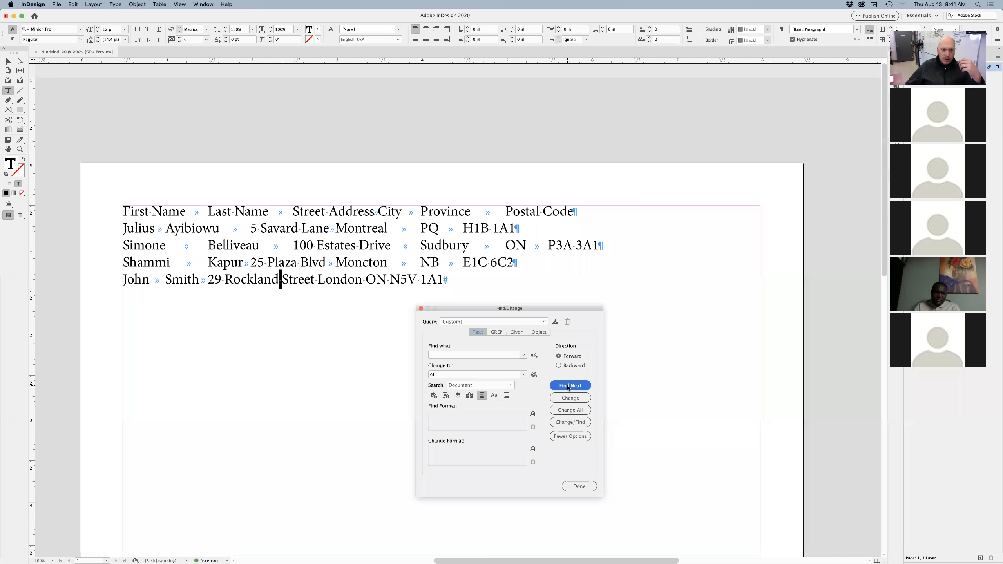
click(569, 386)
click(571, 422)
click(575, 423)
click(576, 424)
click(579, 486)
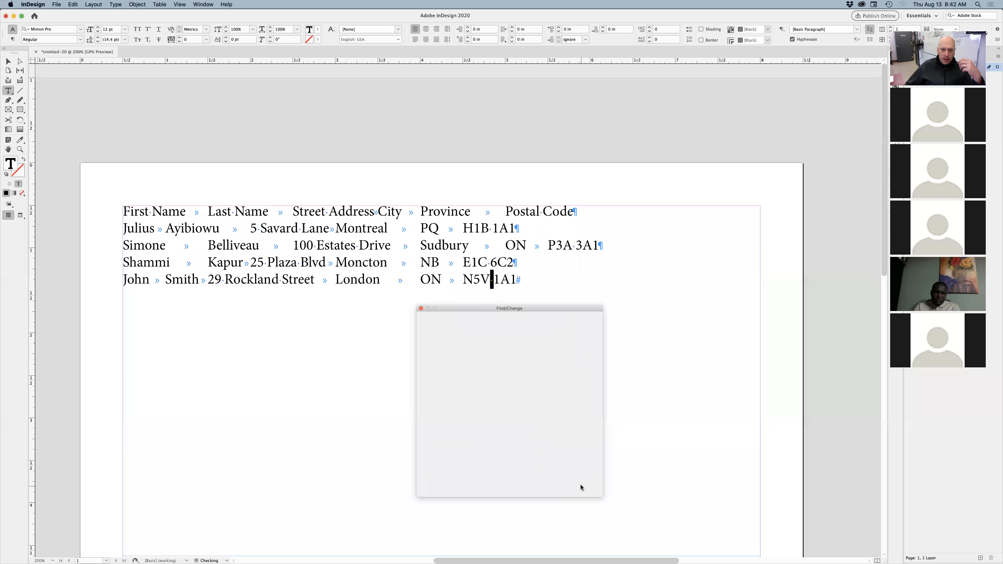
double_click(454, 282)
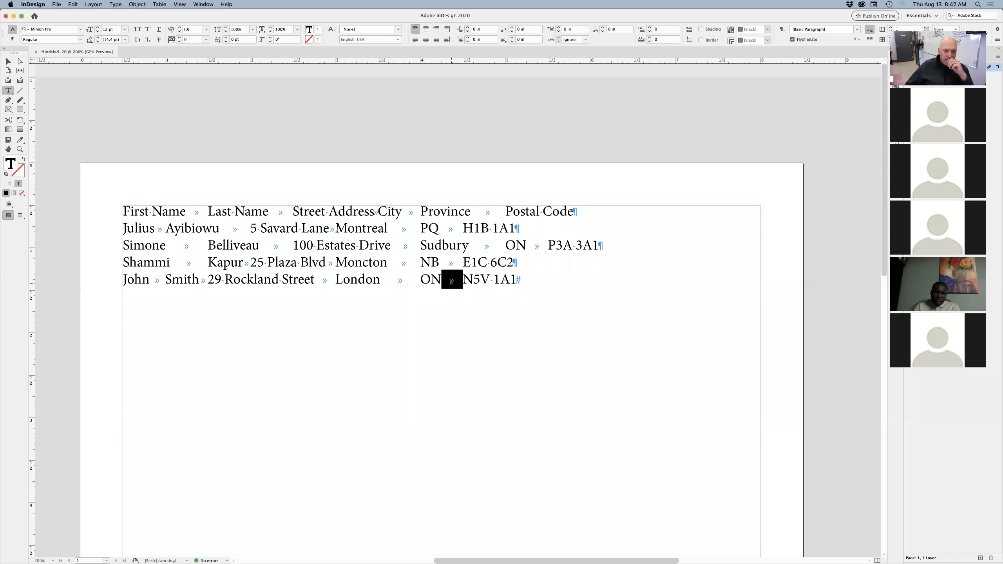
double_click(481, 214)
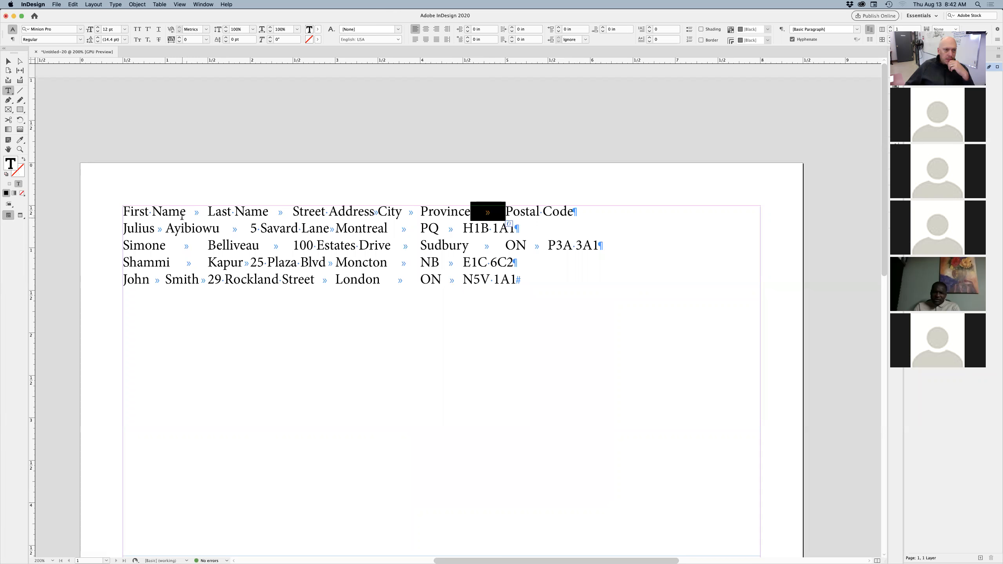
double_click(194, 213)
- Convert all the tabbed text to a table with Tab column separator, Paragraph row separator and the [Basic Table] style
drag(123, 213, 624, 285)
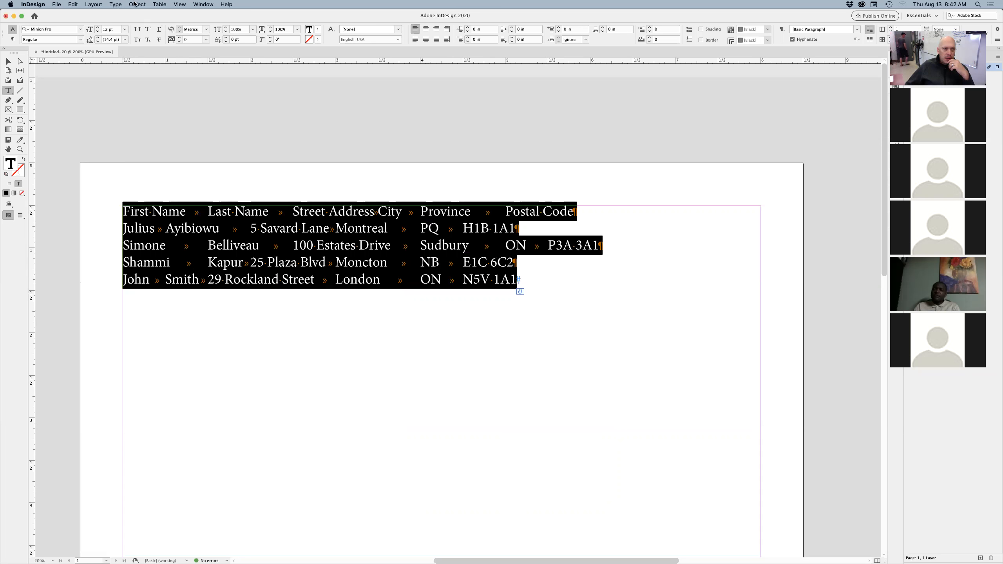
click(160, 4)
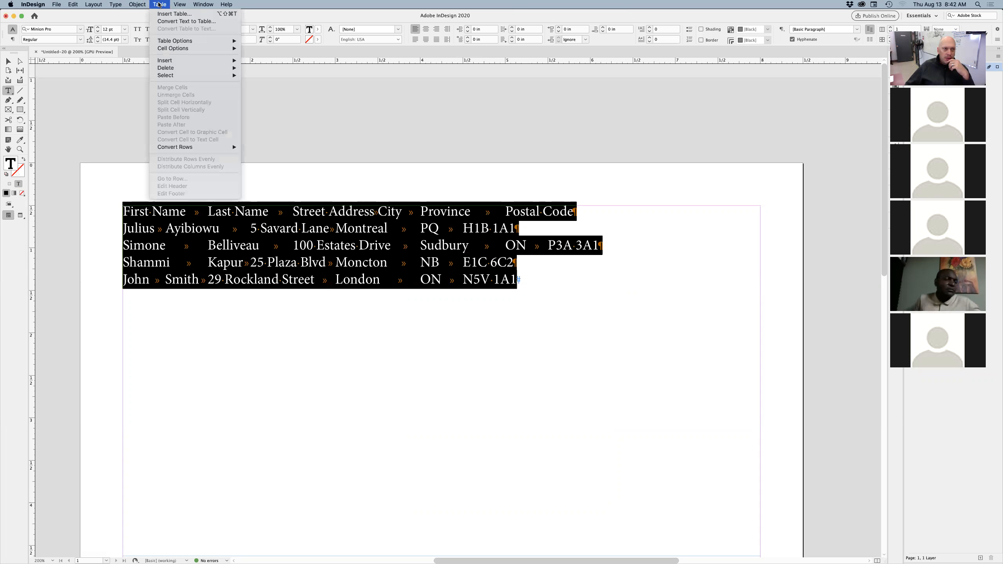
click(170, 22)
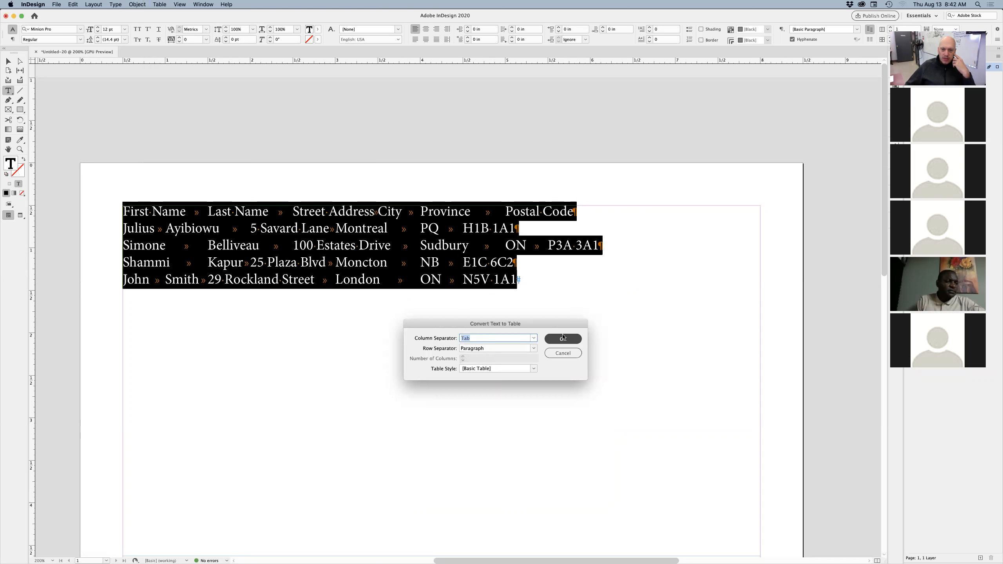
click(530, 370)
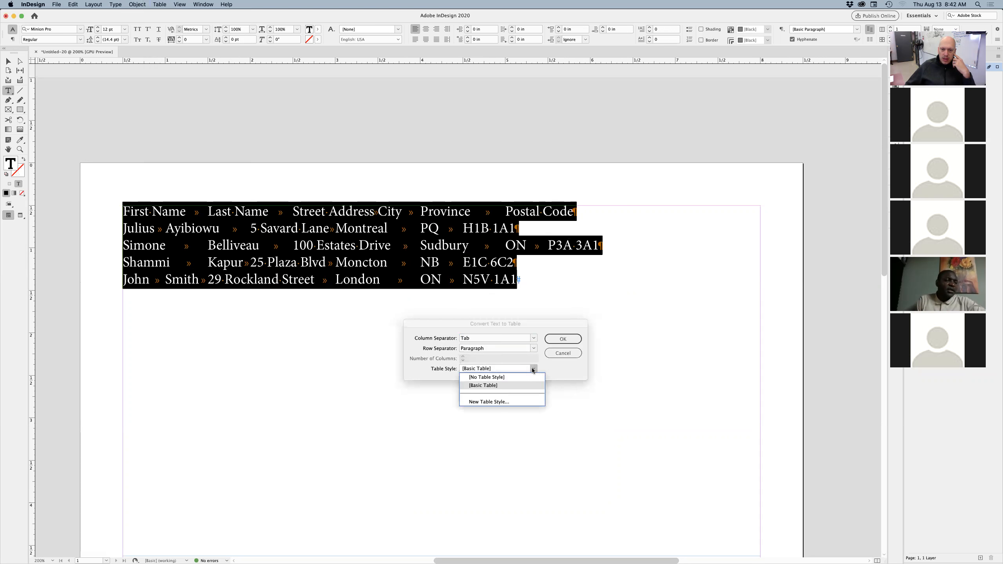
click(555, 370)
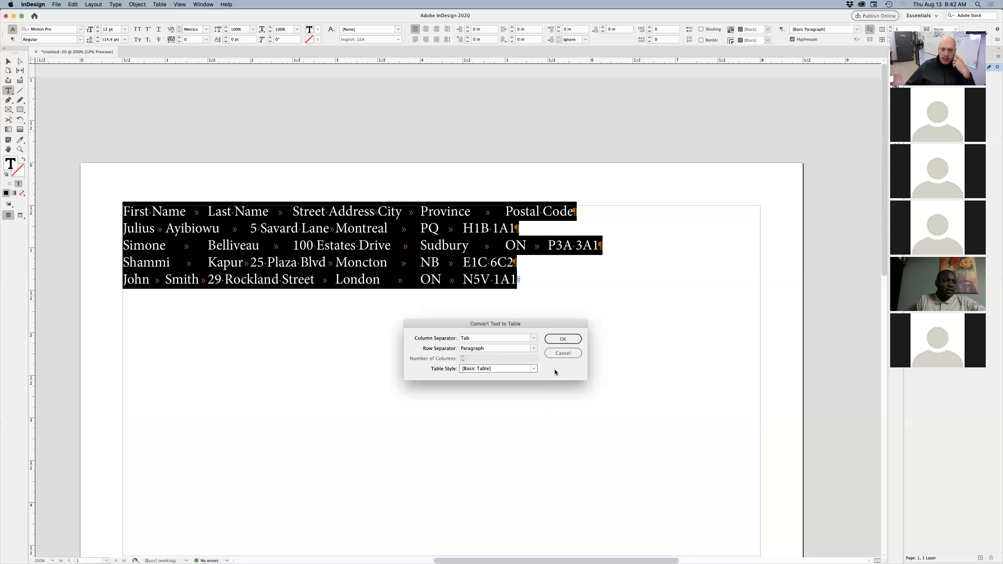
click(563, 339)
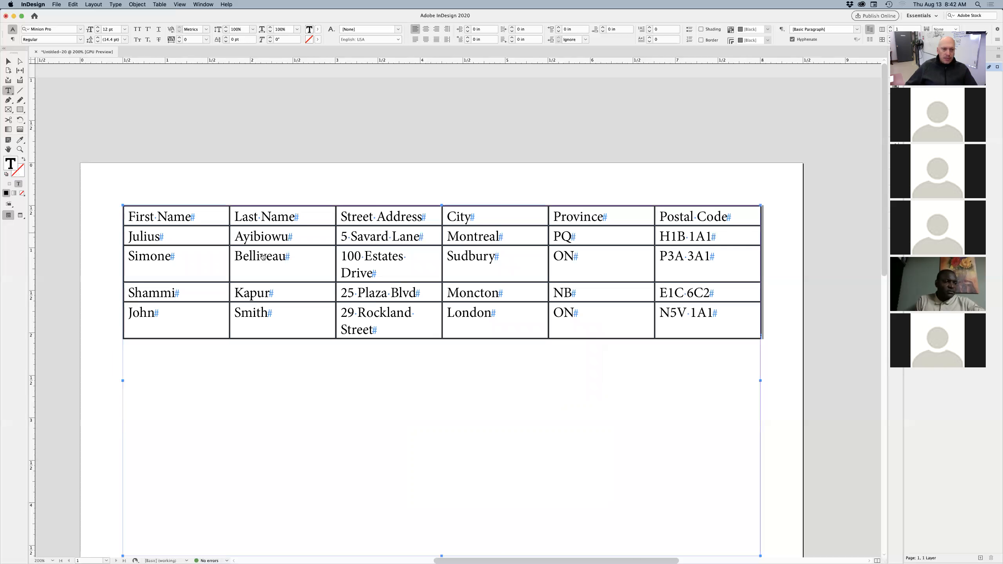
- Switch to the assignment PDF in Acrobat, review the table instructions in Steps 1 to 3, and return to InDesign
key(super+Tab)
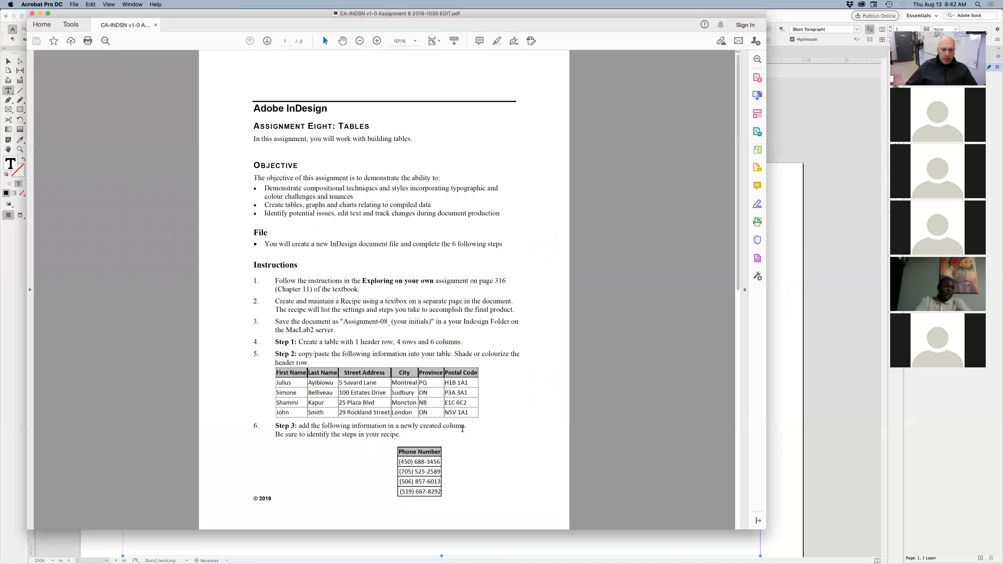
scroll(482, 400, down, 3)
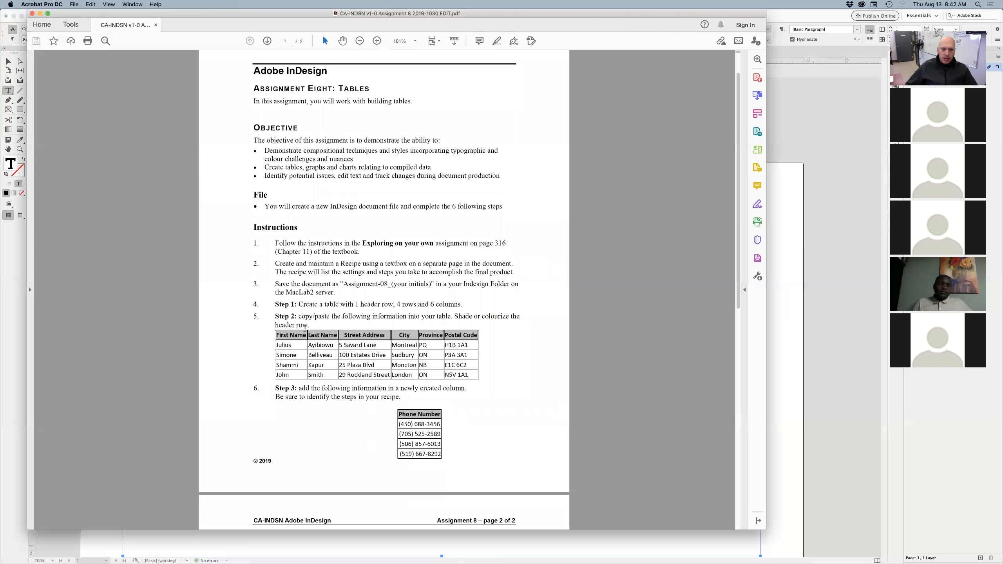
scroll(403, 327, down, 2)
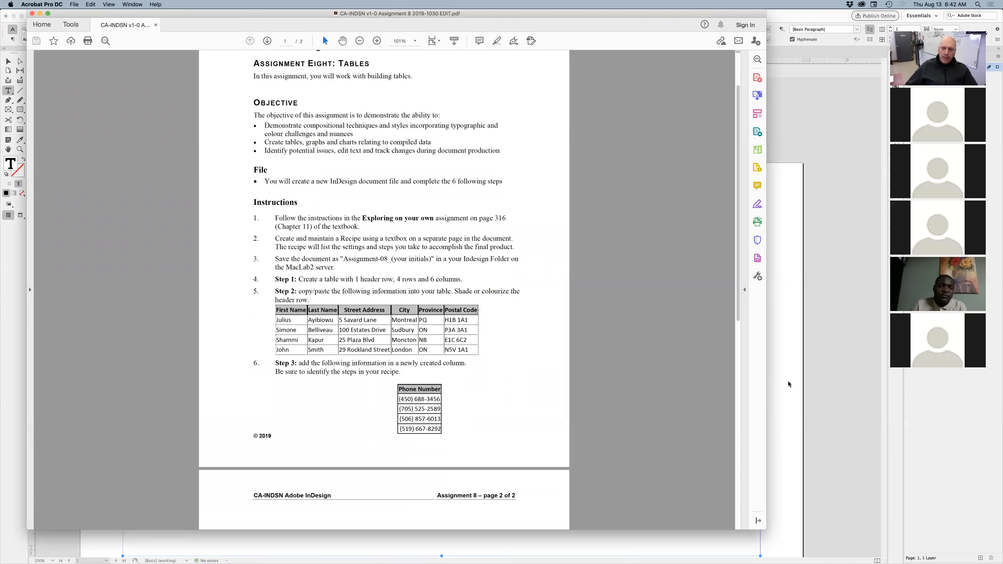
click(788, 381)
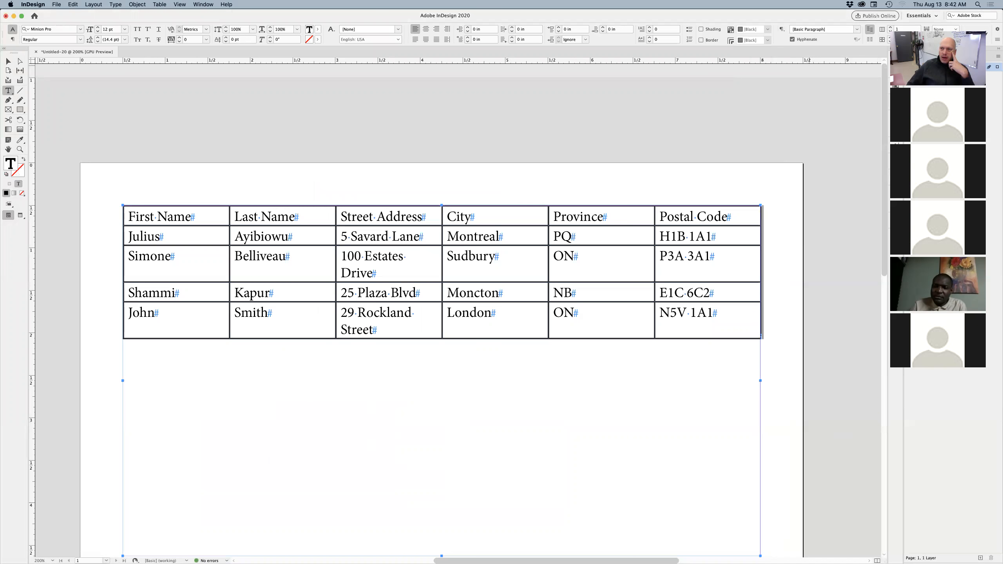
- Move the meeting video thumbnails out of the way and show the document's paragraph styles
drag(958, 27, 901, 123)
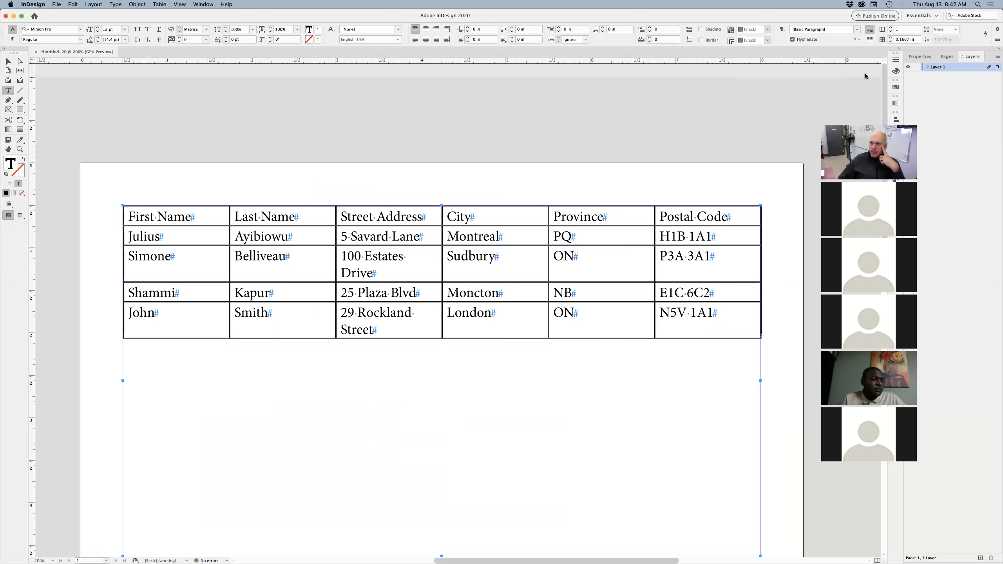
drag(868, 127, 831, 77)
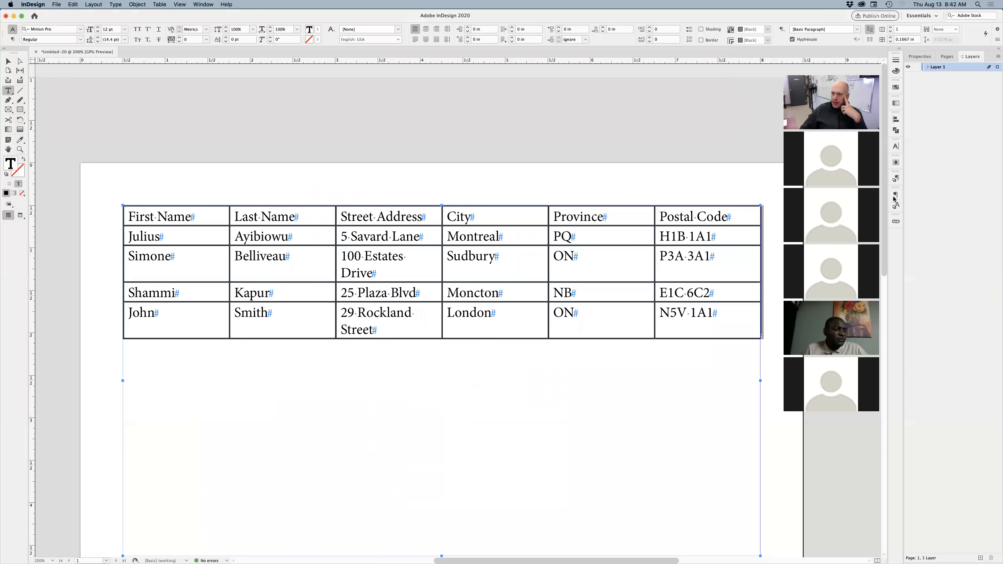
click(895, 180)
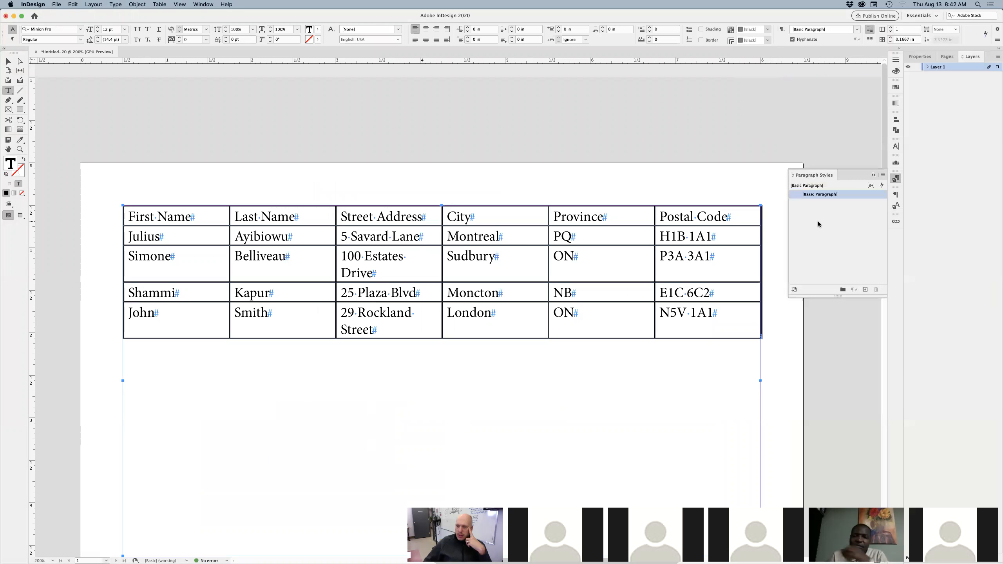
click(845, 227)
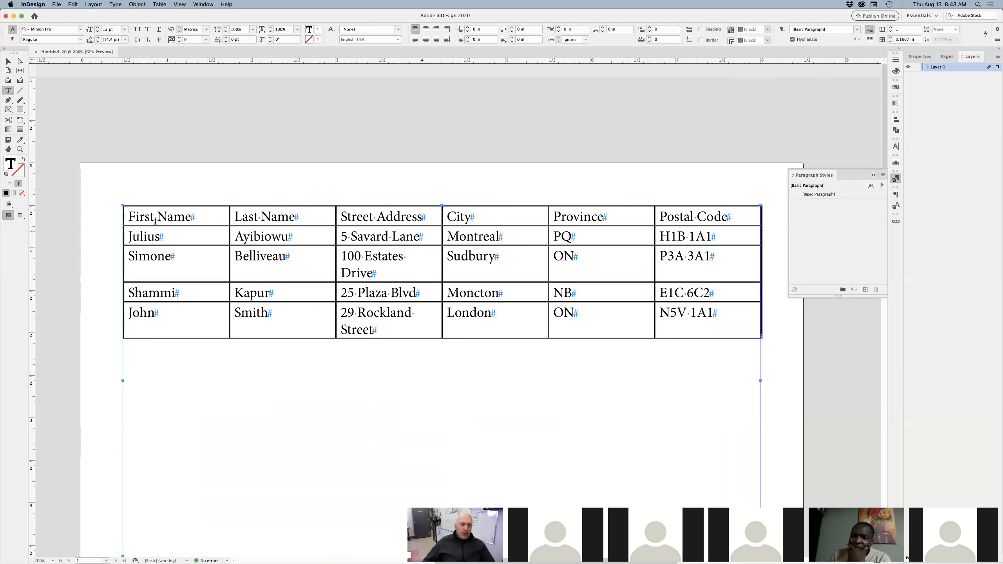
- Format the "First Name" heading in Helvetica Bold at 10 pt, clearing the Serif filter from the font list
click(136, 216)
drag(129, 217, 192, 217)
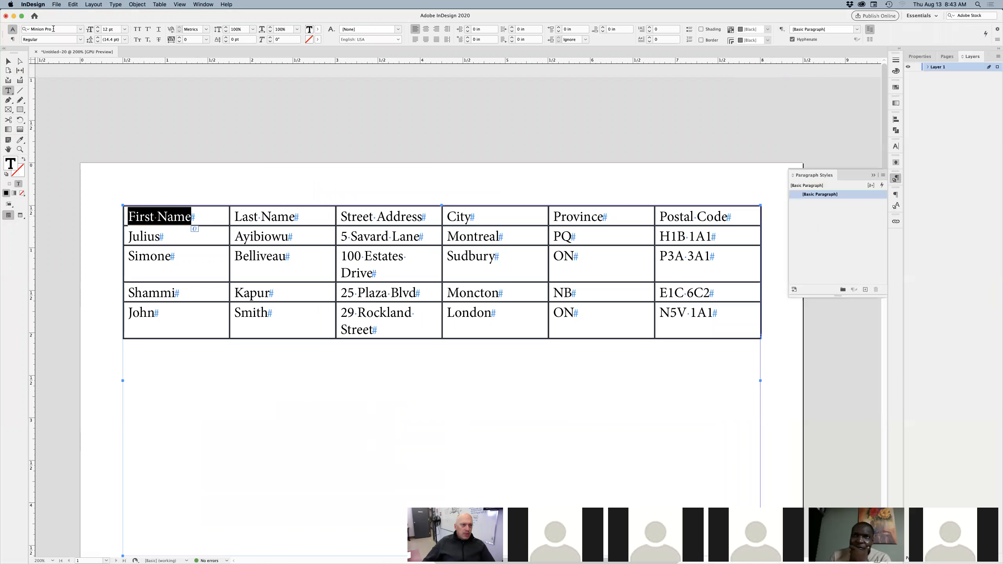
key(super+6)
text(Hel)
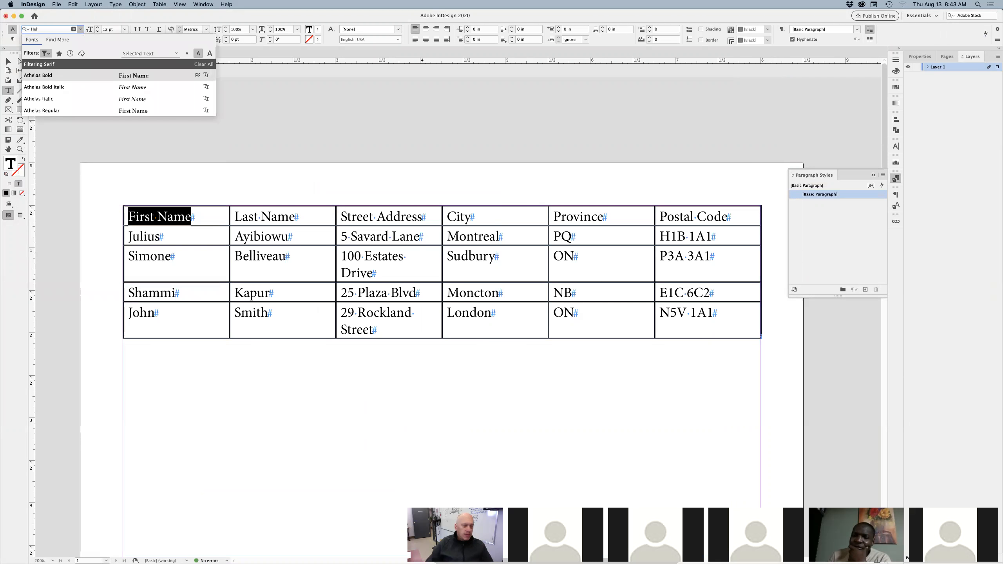
text(v)
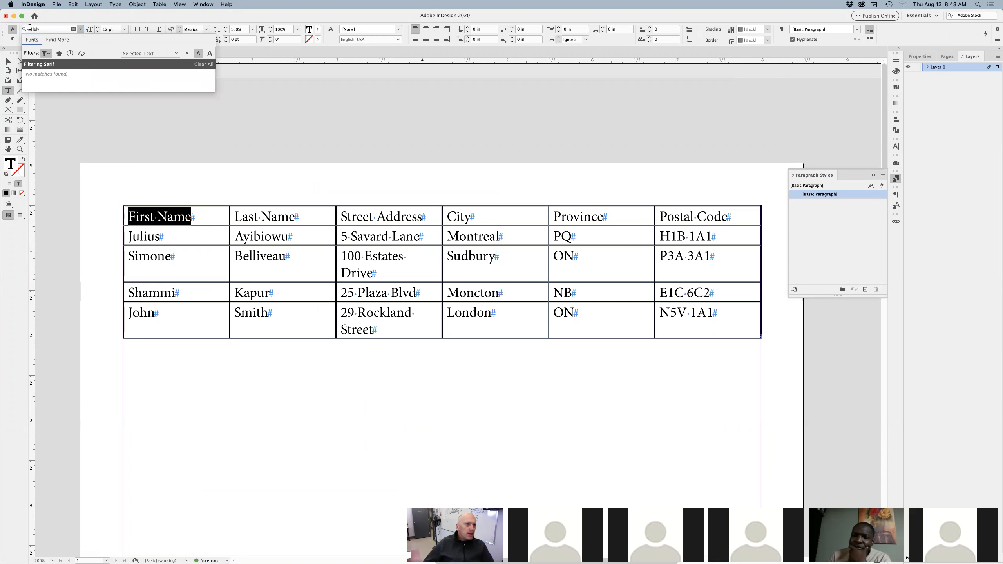
click(46, 53)
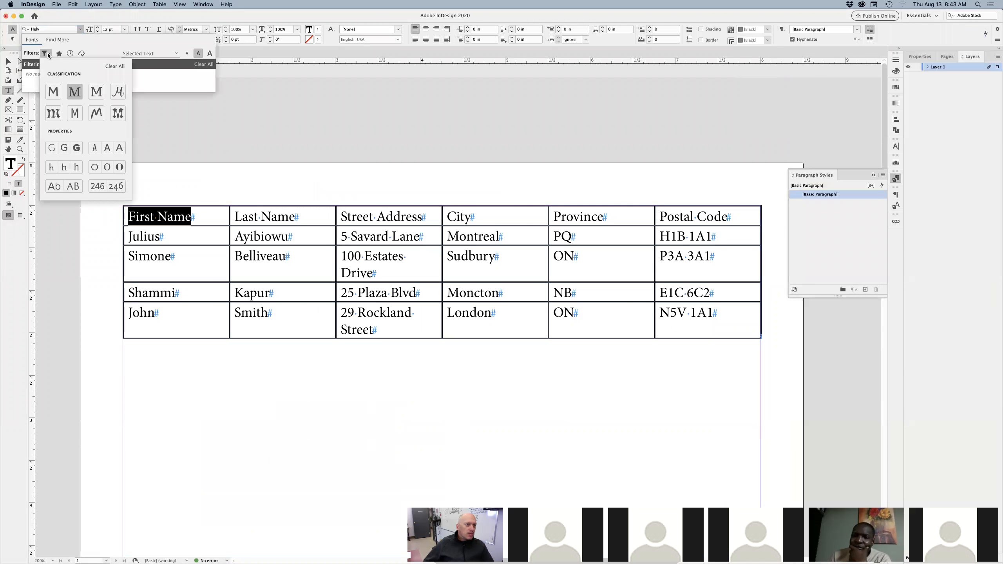
click(115, 66)
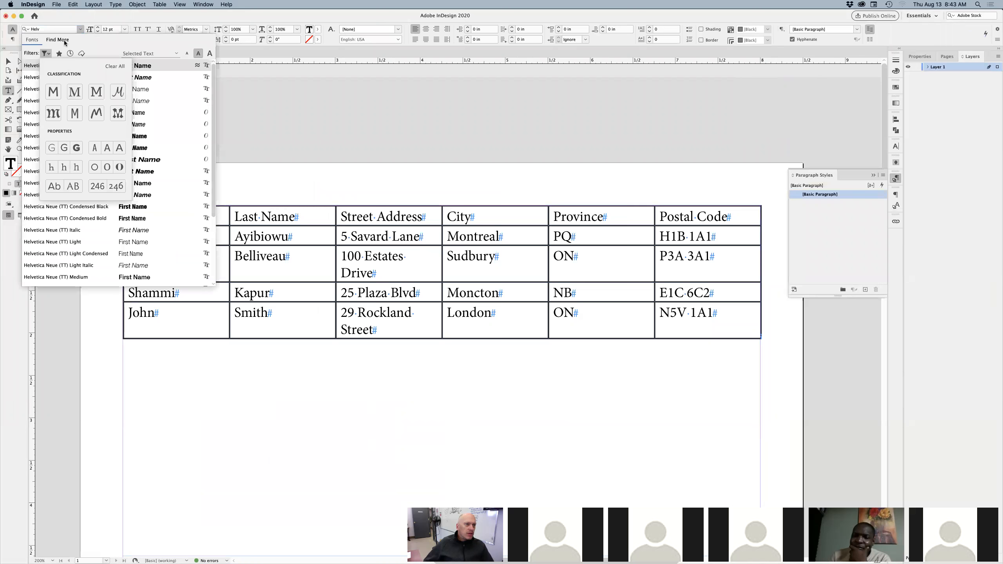
key(Escape)
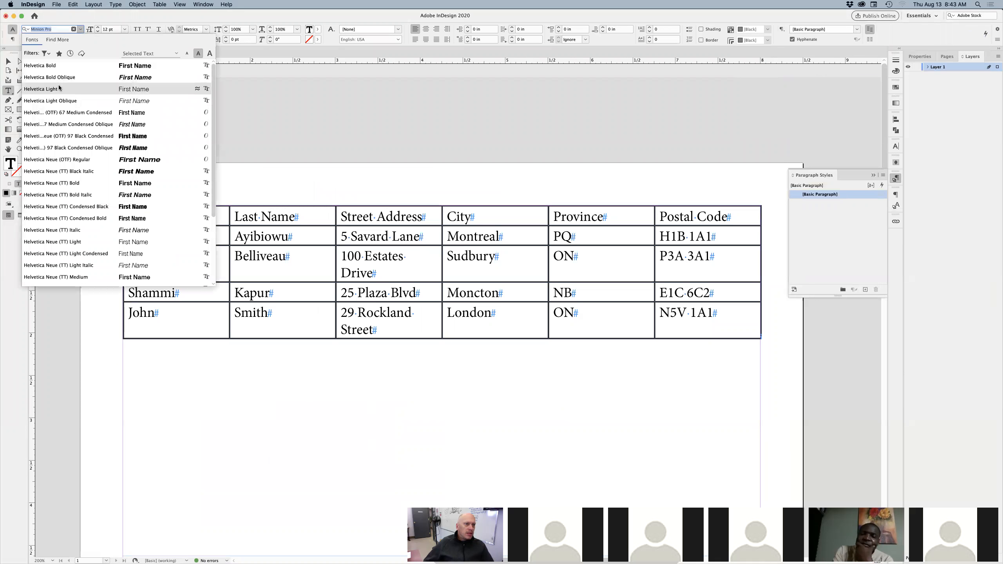
click(66, 65)
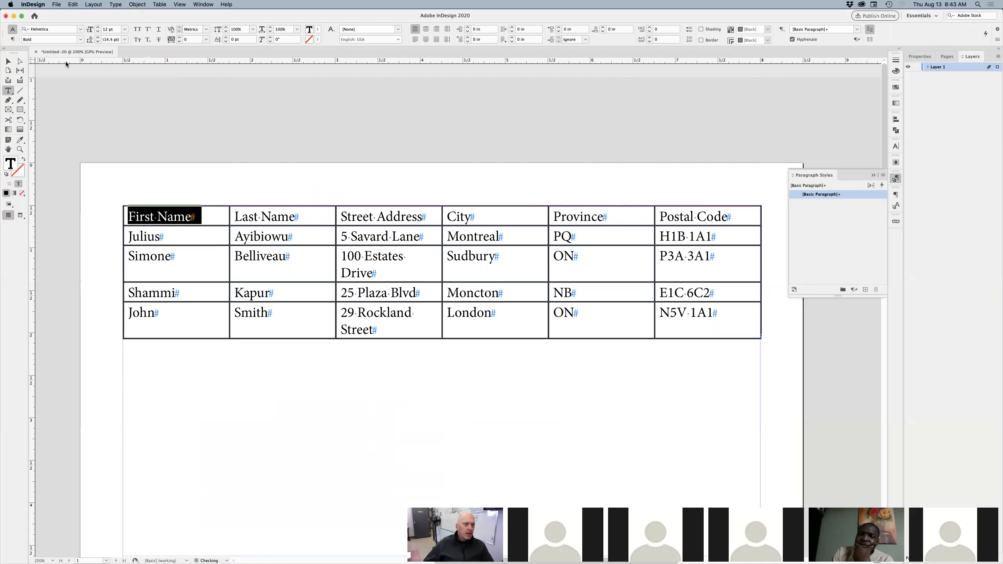
click(98, 31)
click(98, 32)
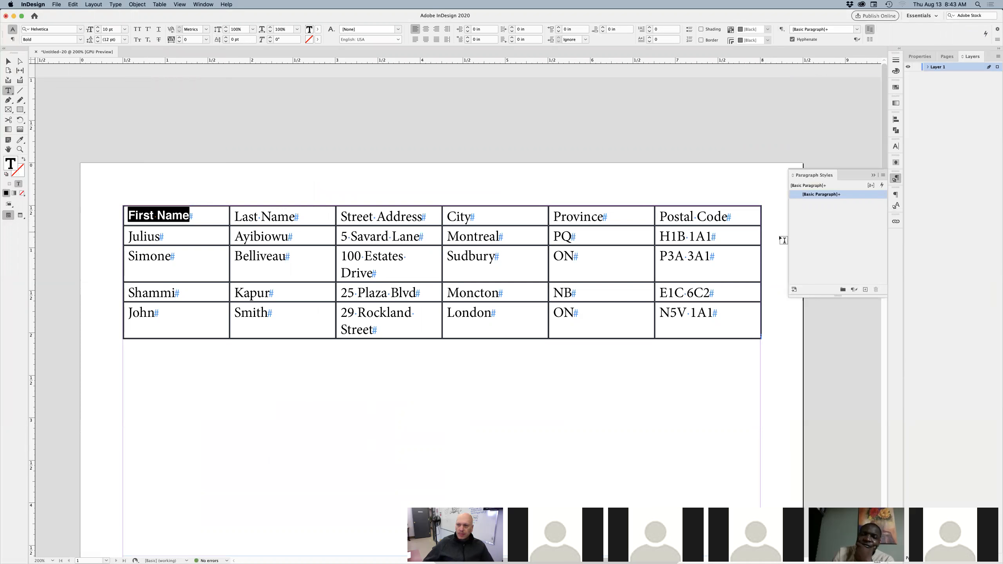
- Create a paragraph style named Header from the formatted "First Name" heading
click(865, 290)
click(805, 205)
click(808, 203)
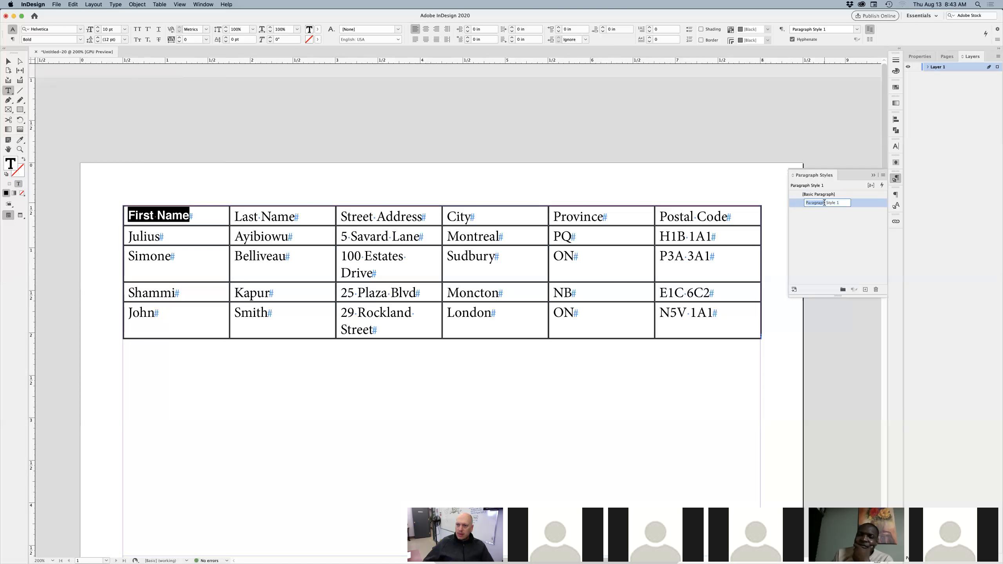
text(Heade)
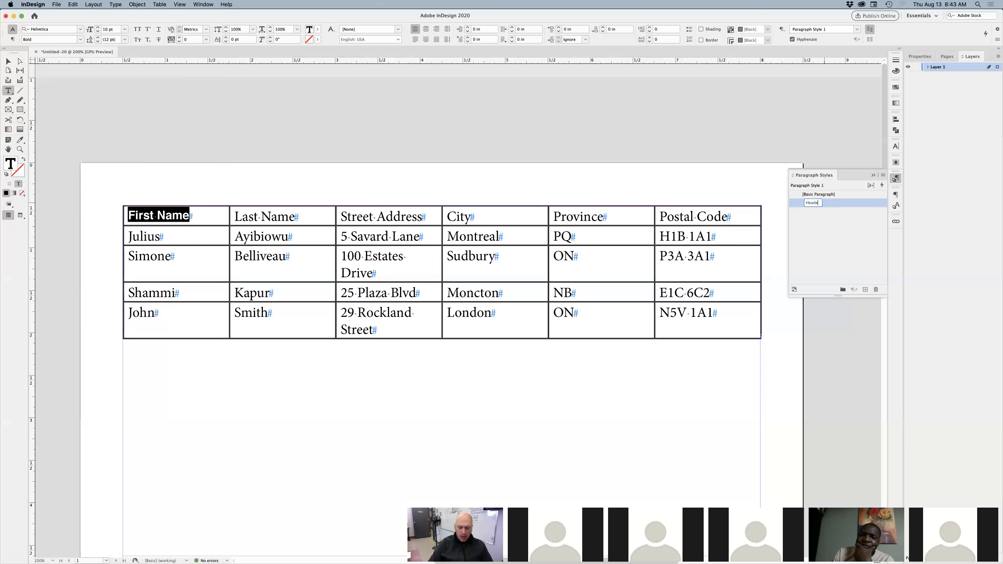
text(r)
key(Return)
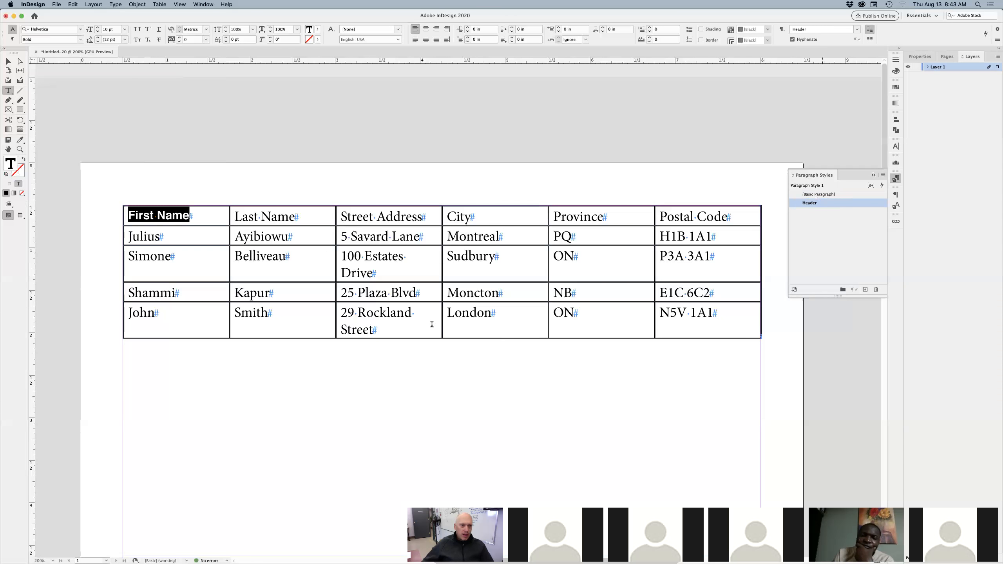
- Set the first-name entry in the first address row to 10 pt, keeping Minion Pro Regular
double_click(133, 234)
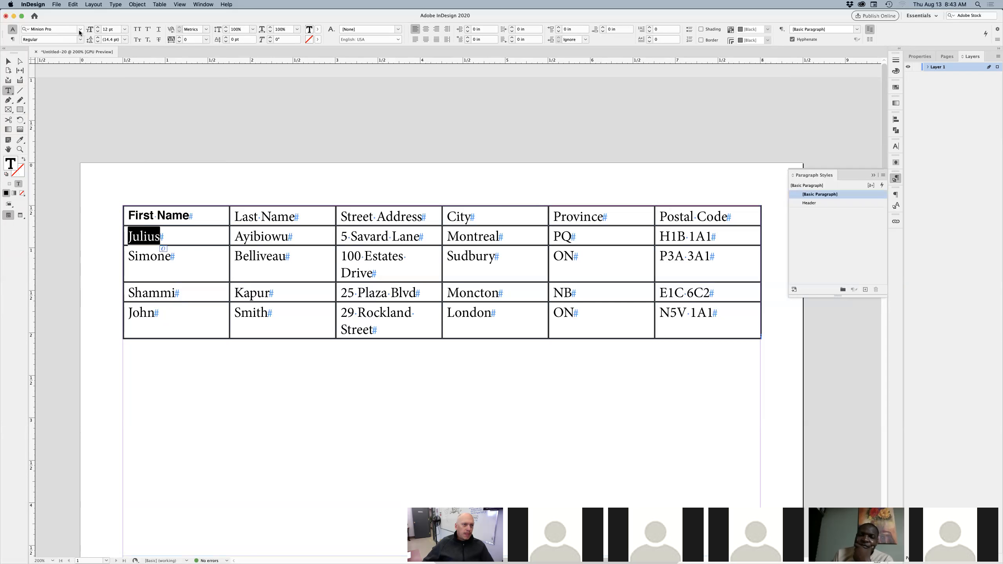
click(97, 31)
click(97, 31)
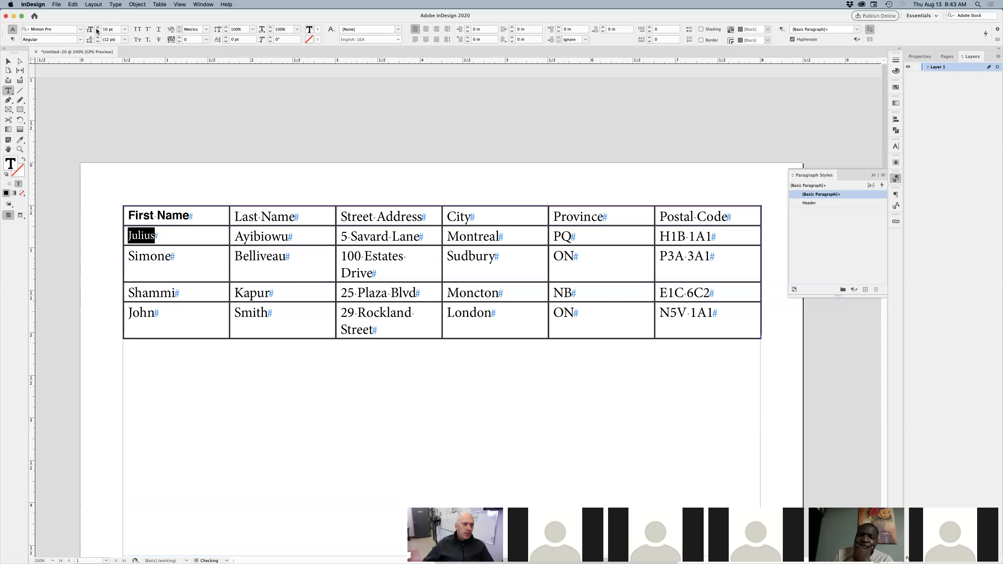
click(80, 39)
click(81, 39)
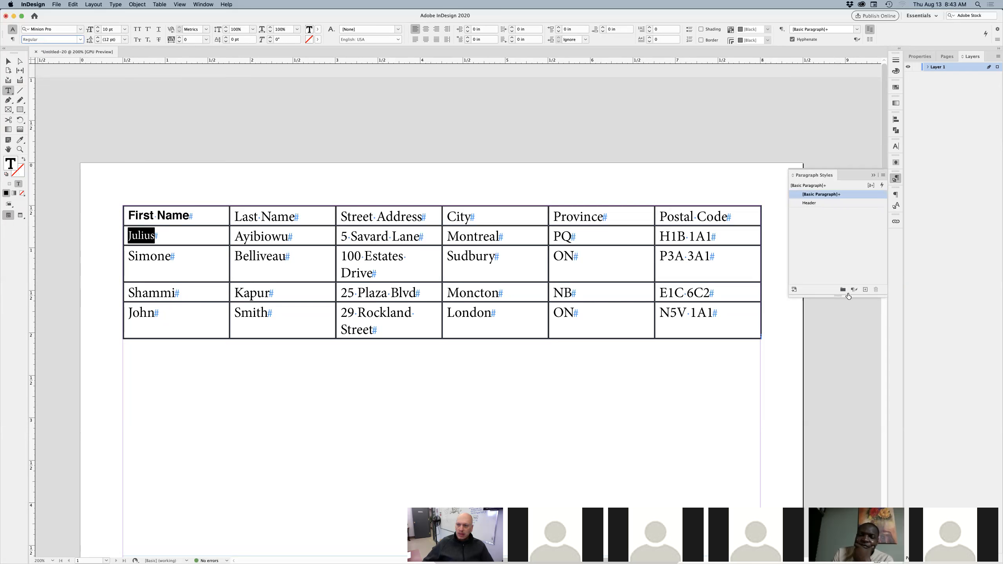
- Create a paragraph style named Text from the 10 pt first-name entry
click(865, 290)
click(813, 203)
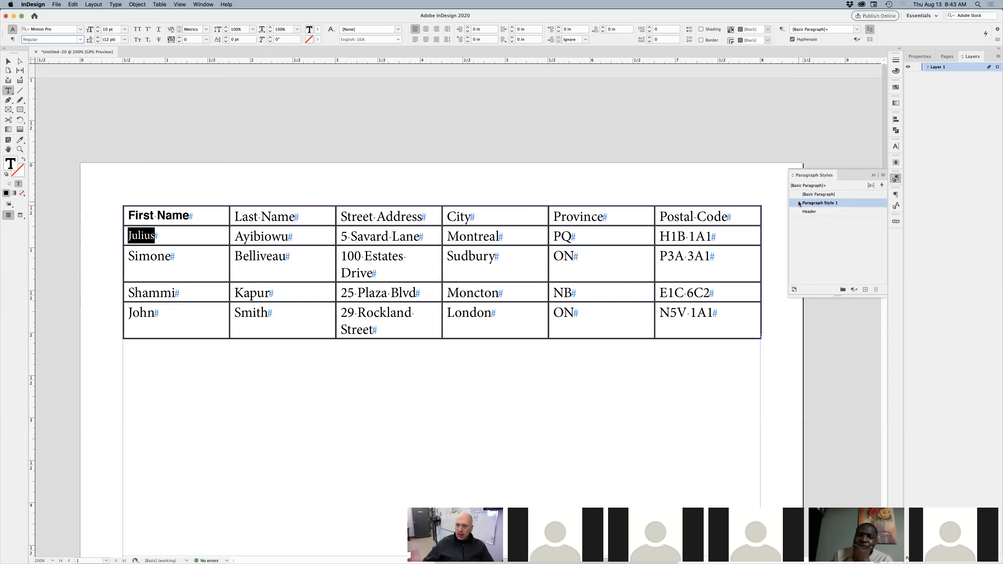
click(814, 204)
key(super+a)
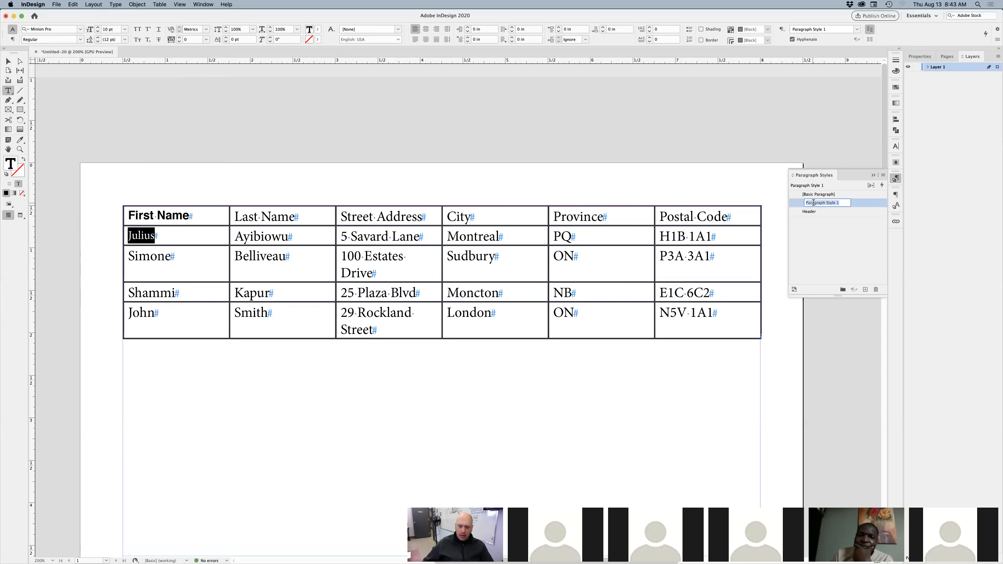
text(Text)
key(Return)
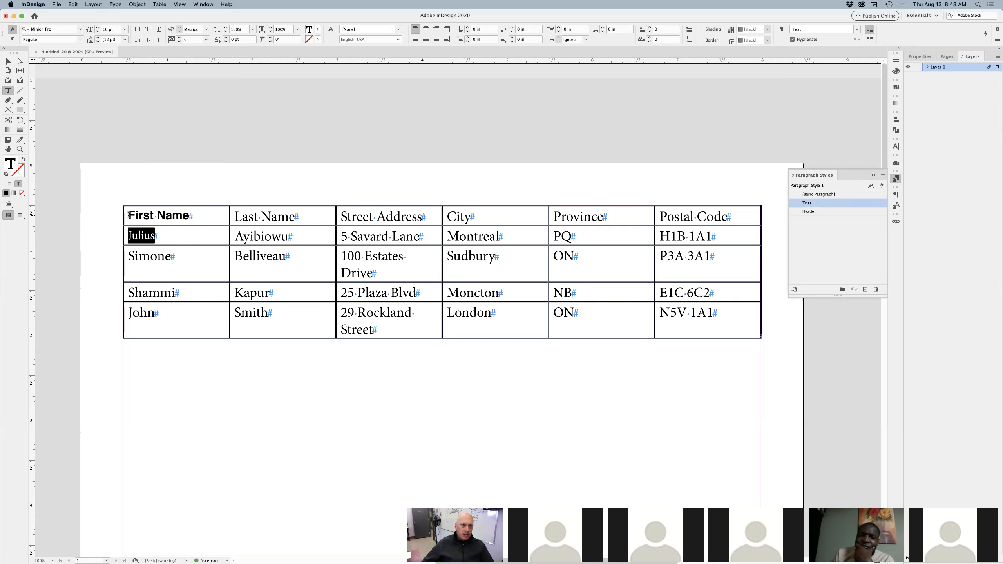
- Apply the Text paragraph style to the whole table and the Header style to its top row
click(153, 210)
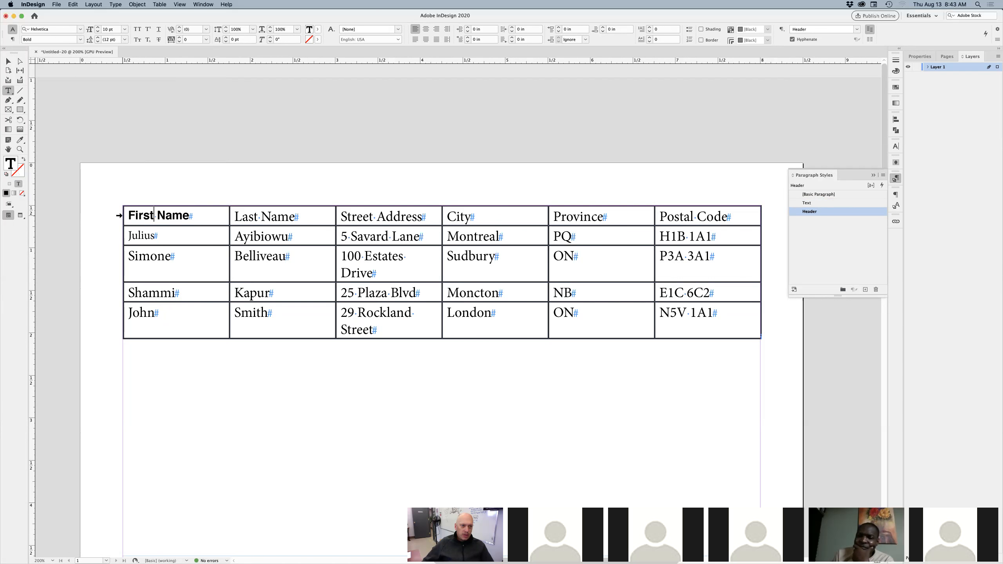
click(118, 216)
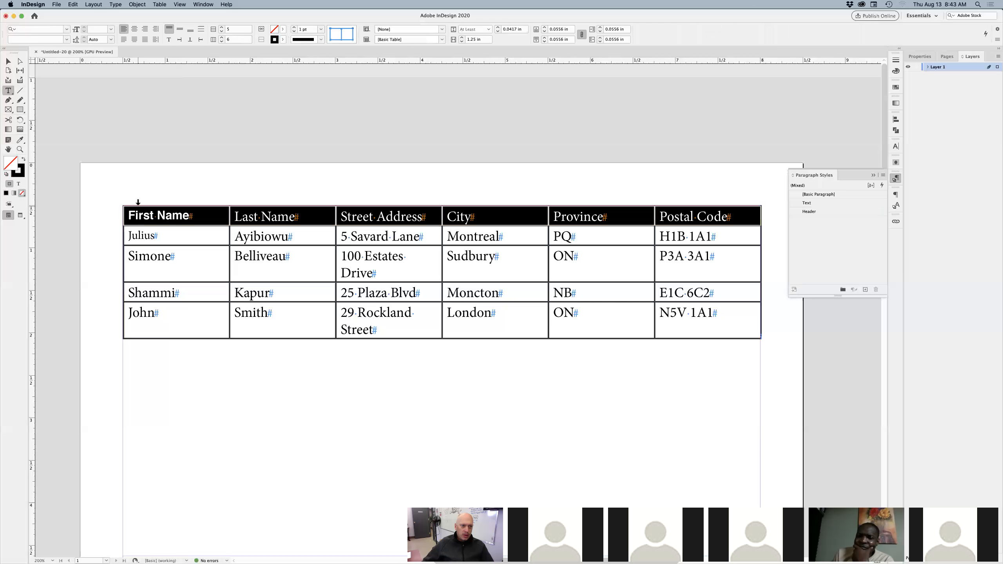
click(141, 202)
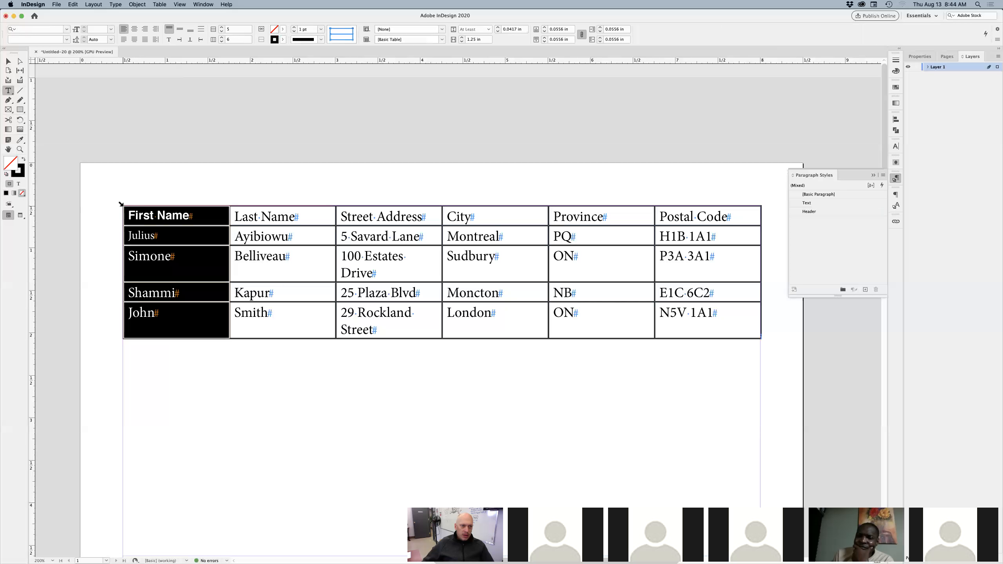
click(120, 204)
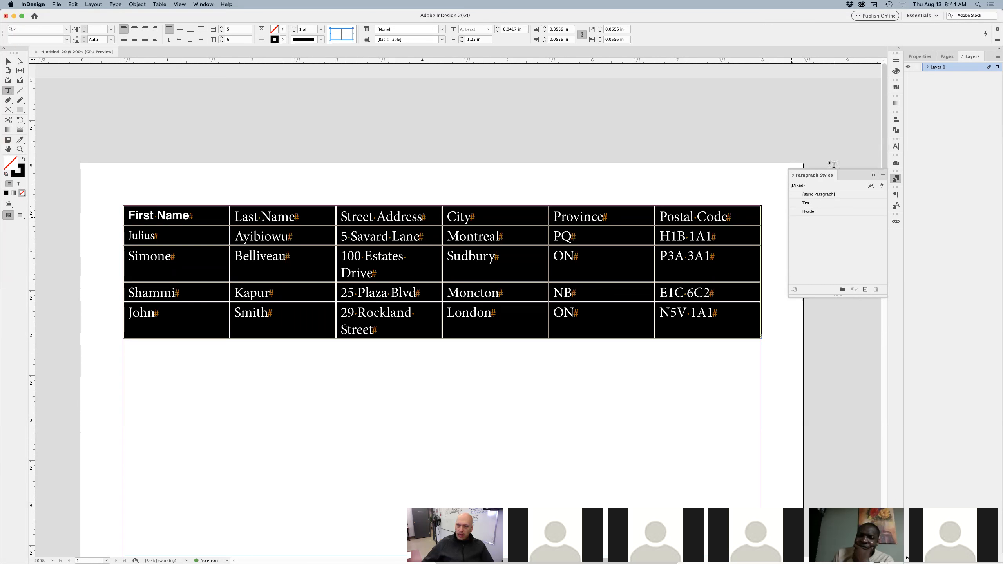
click(820, 202)
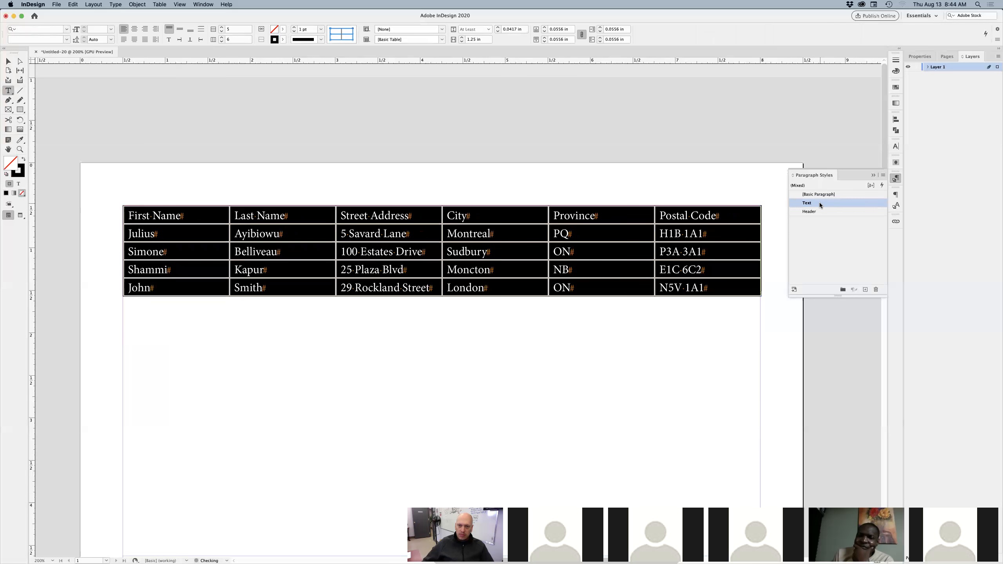
click(121, 216)
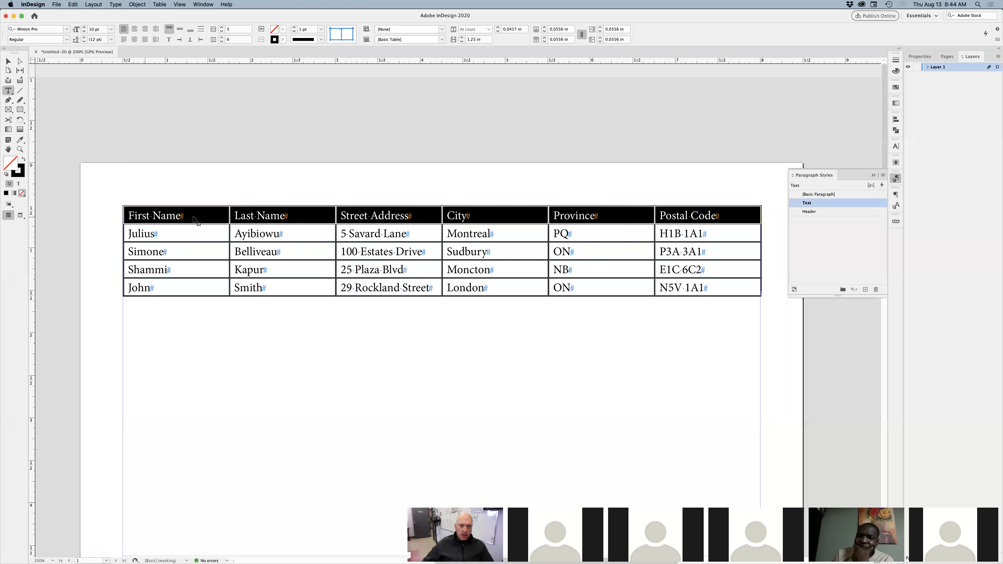
click(831, 213)
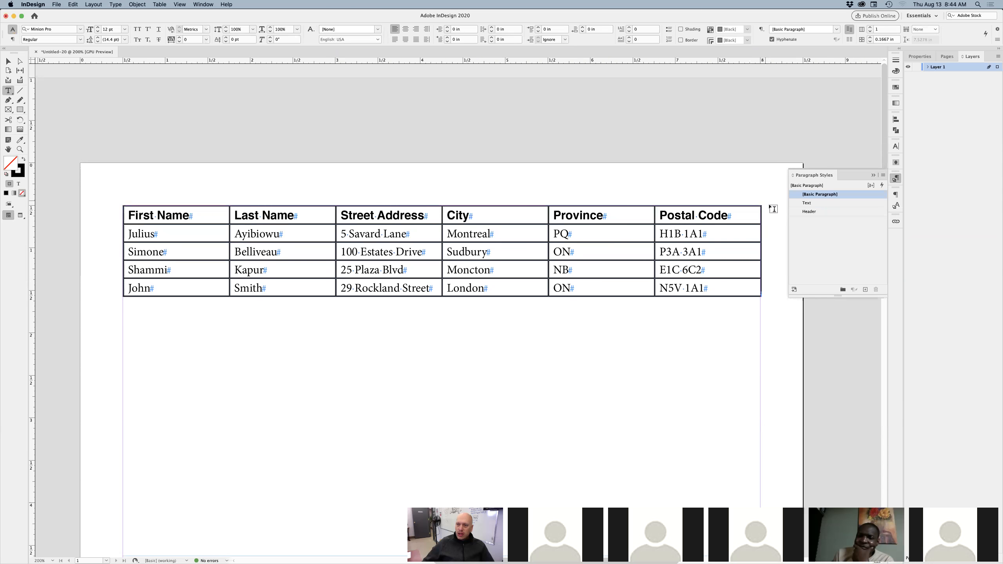
- Set the Header paragraph style's alignment to Center in its Indents and Spacing options
double_click(804, 212)
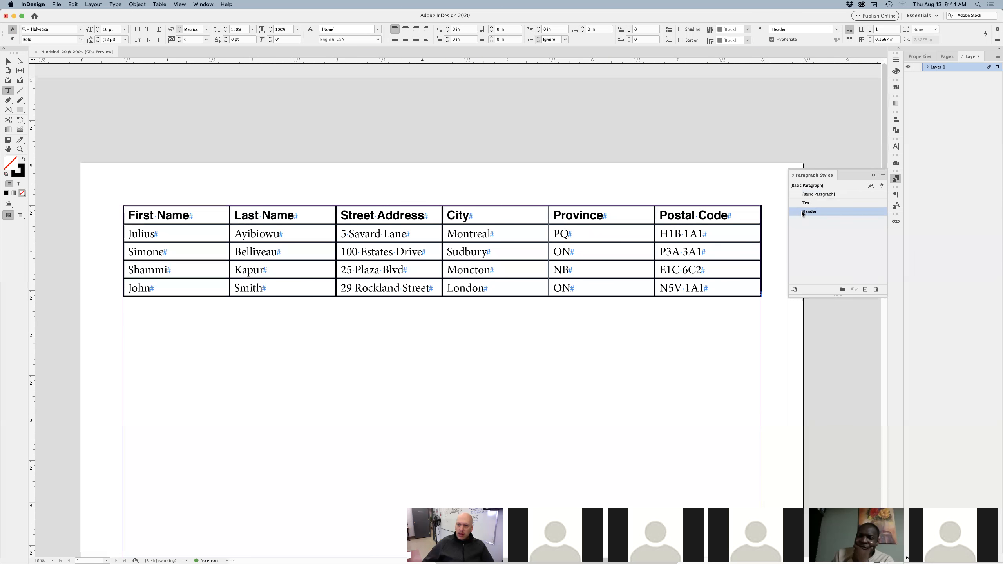
drag(772, 178, 379, 297)
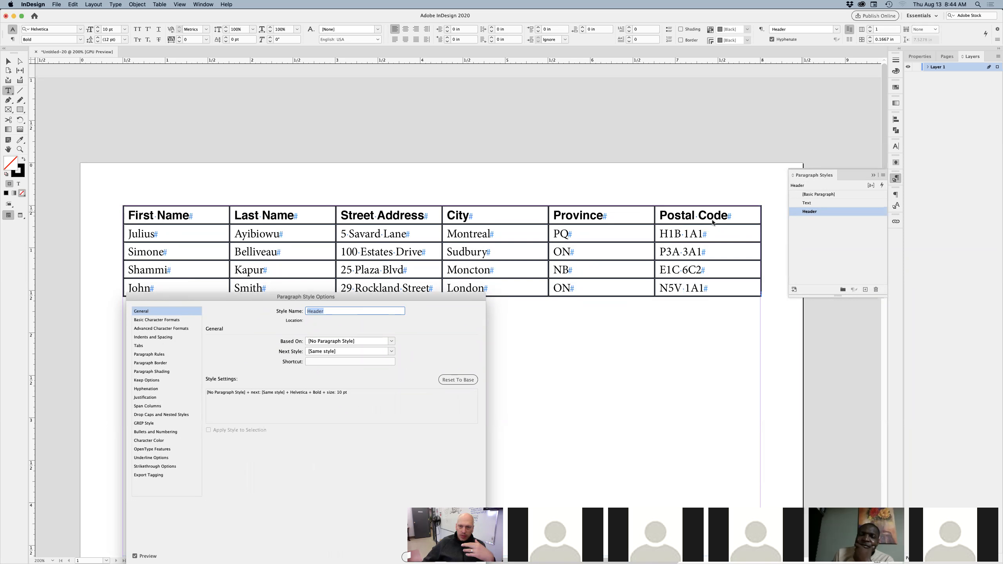
click(134, 320)
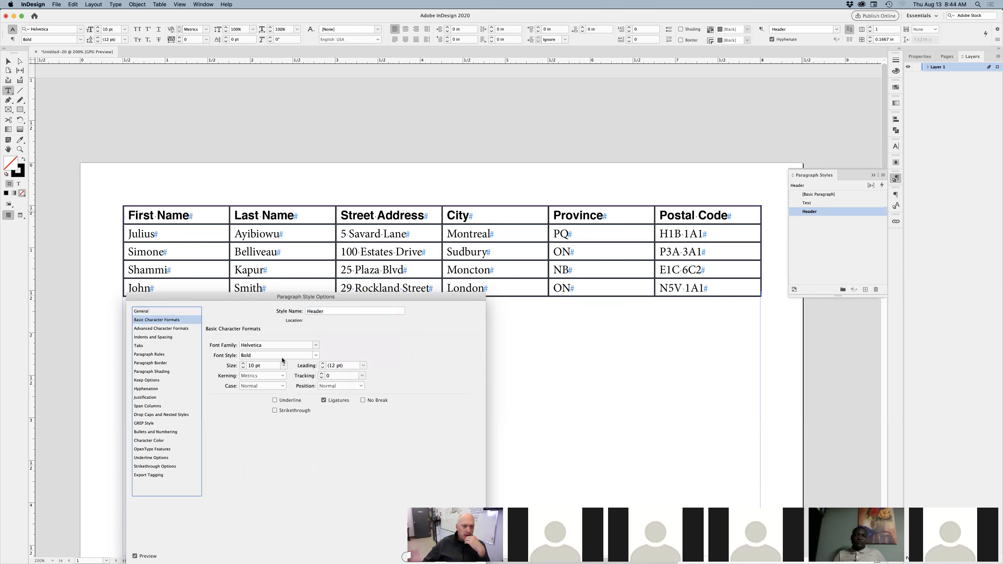
click(151, 337)
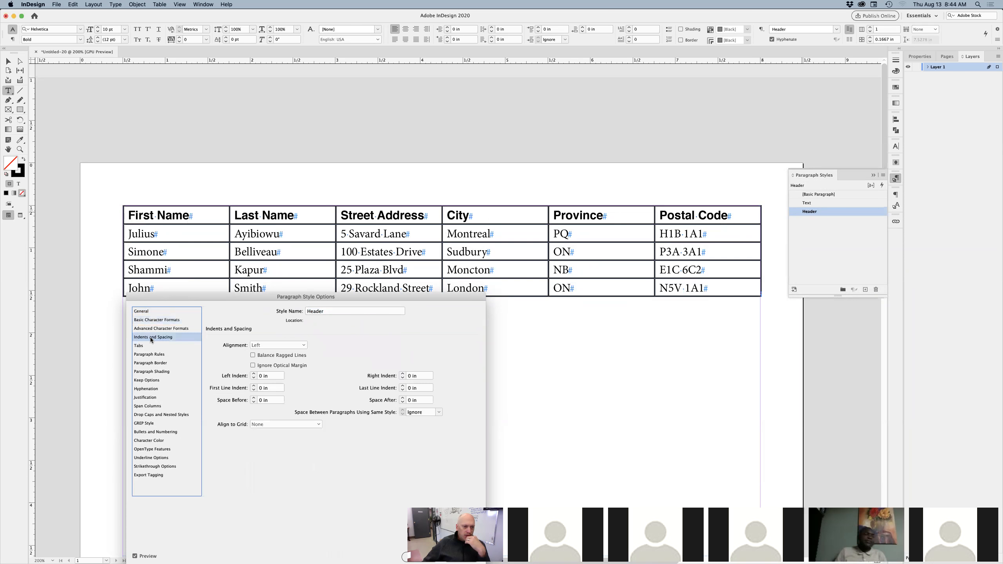
click(291, 344)
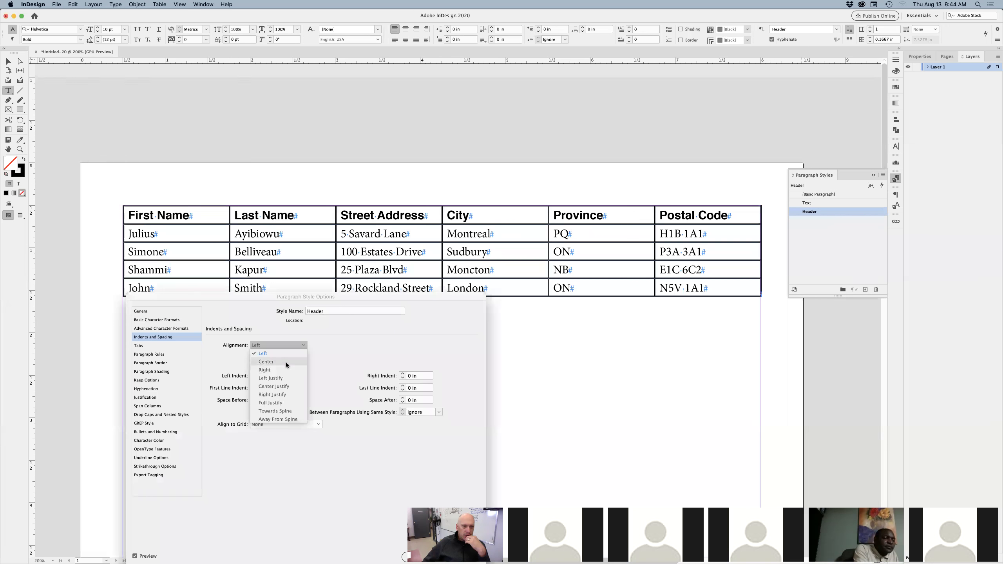
click(285, 363)
- Set the Header style's character color to the C=100 M=90 Y=10 K=0 swatch and accept the style changes
click(150, 440)
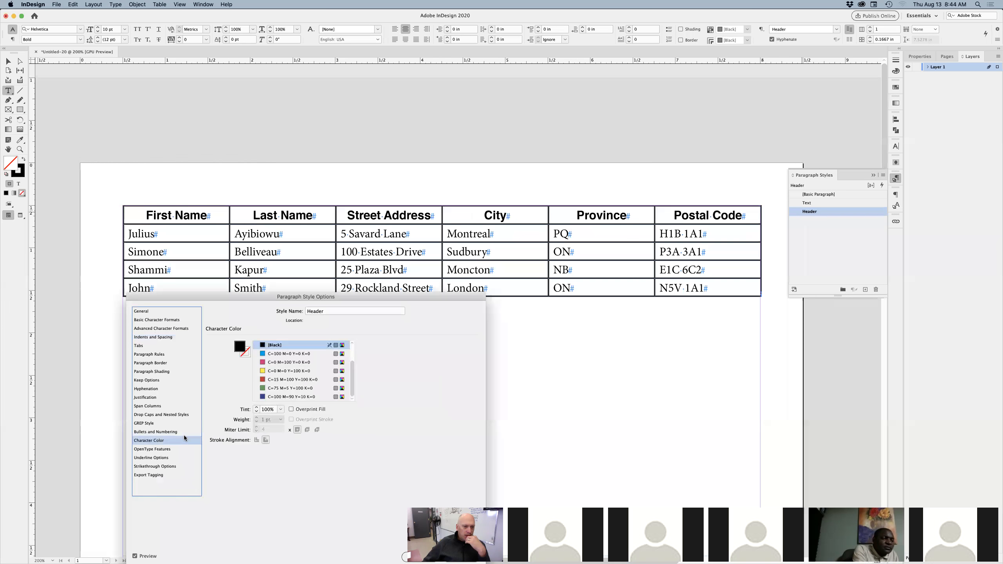
click(274, 355)
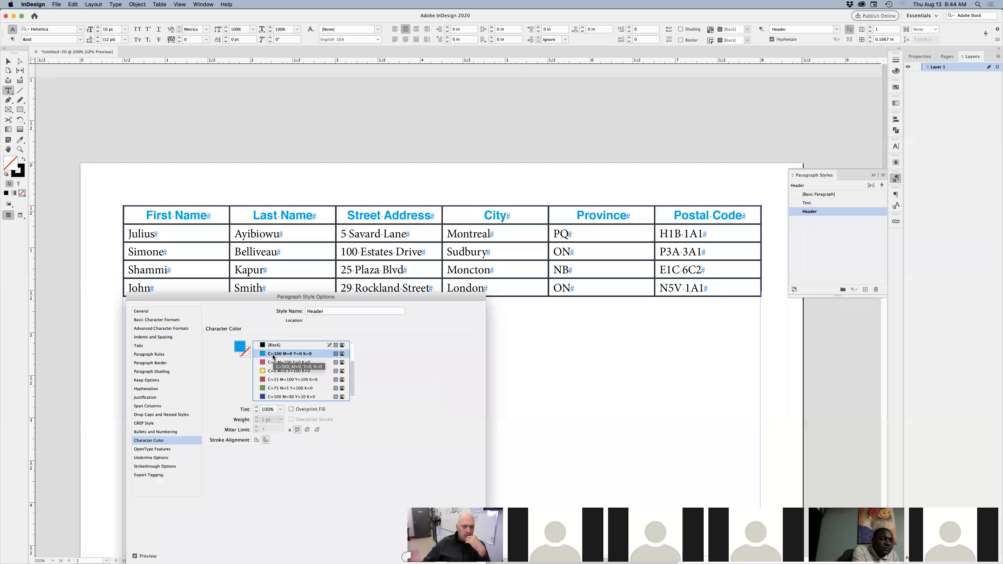
click(271, 397)
drag(264, 295, 230, 192)
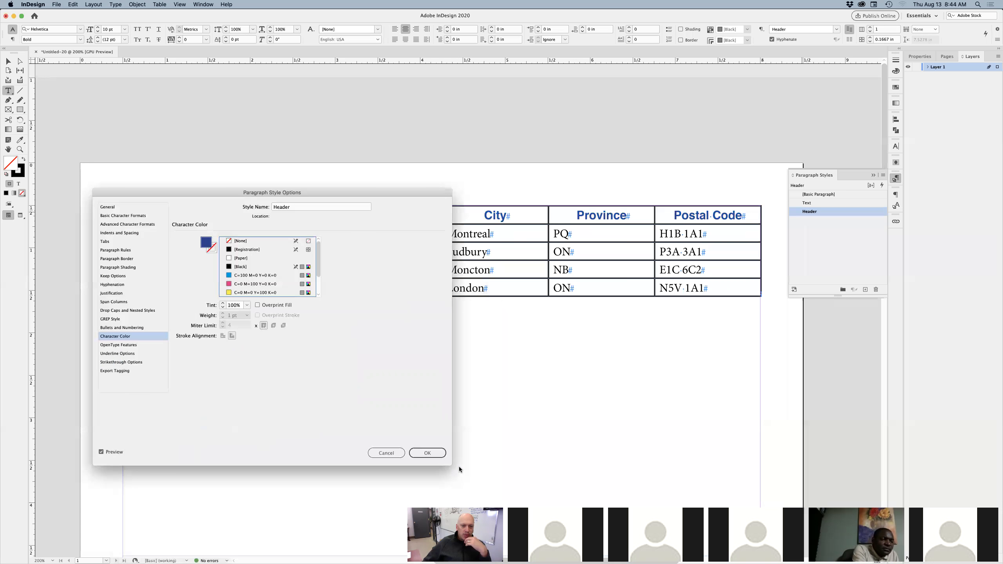
click(428, 452)
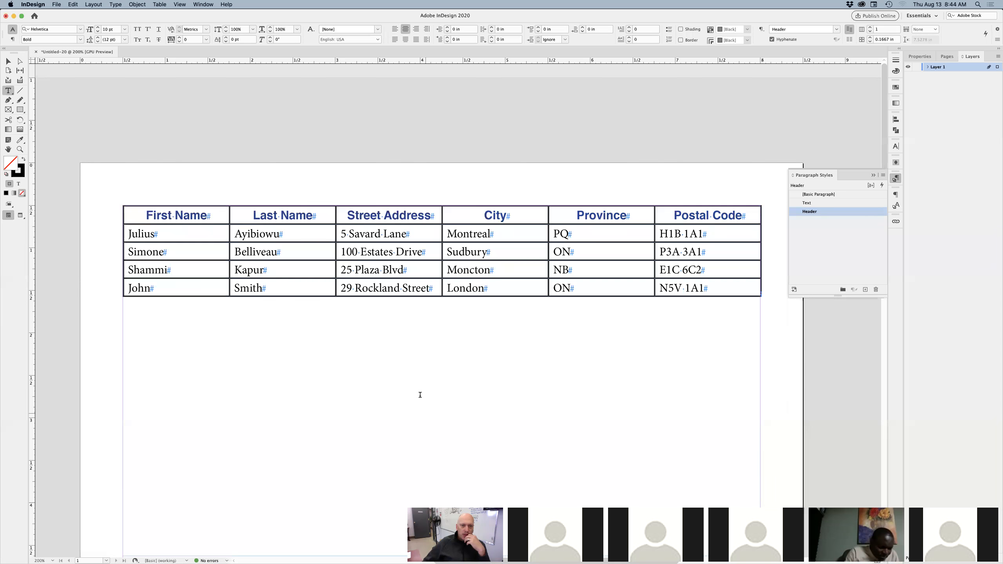
- Fill the table's heading row cells with the C=100 M=0 Y=0 K=0 swatch at a 20% tint
click(121, 216)
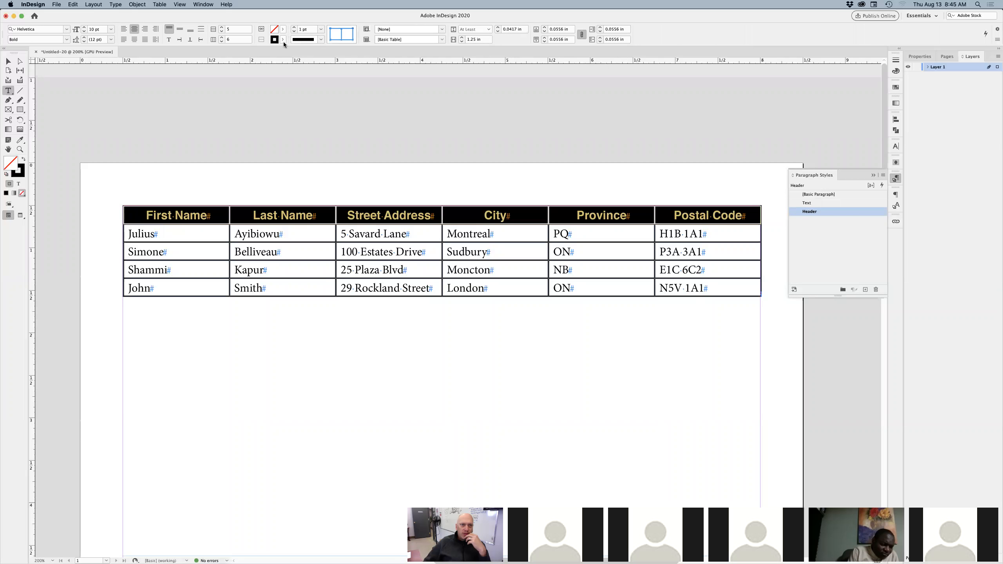
drag(123, 234, 585, 298)
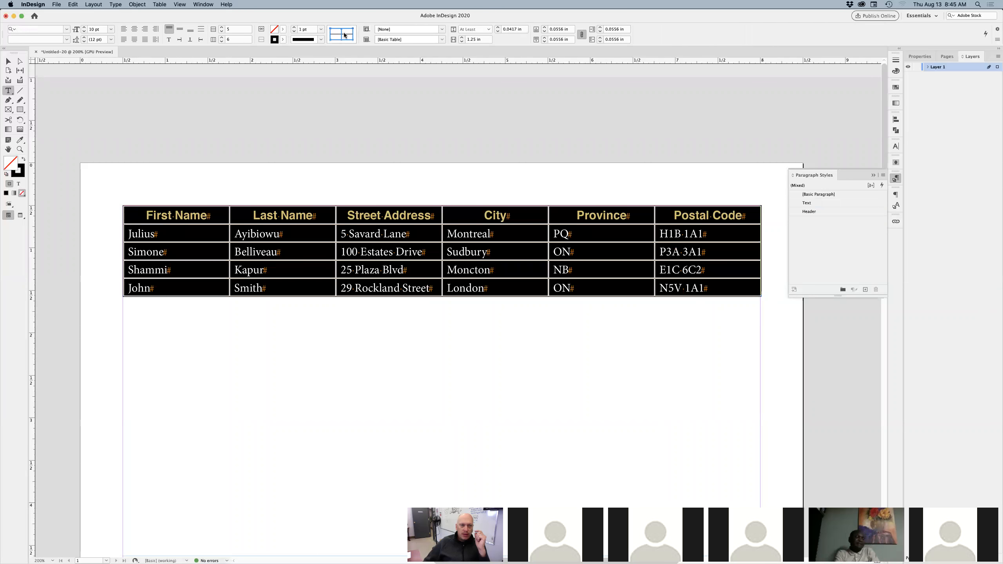
click(122, 215)
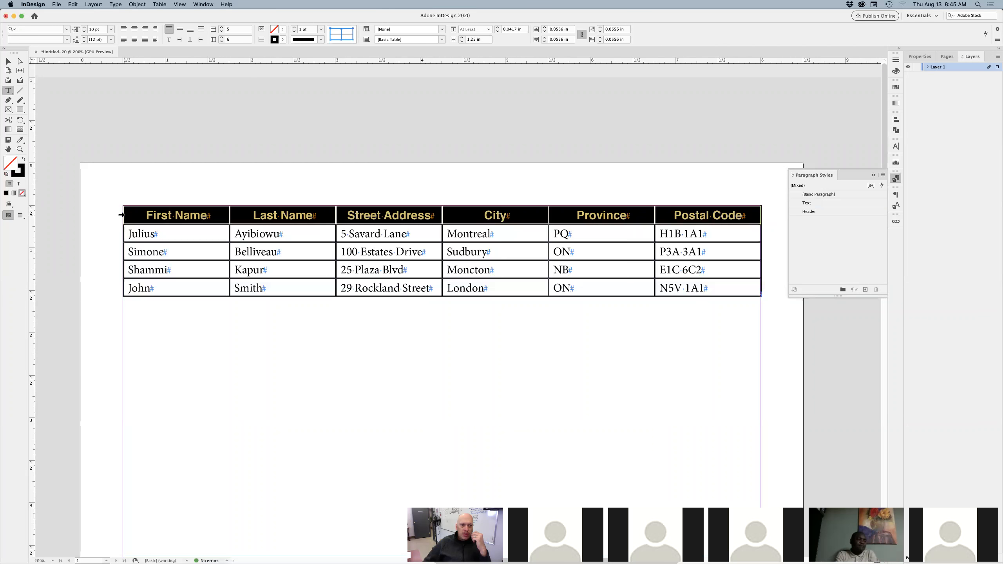
click(282, 30)
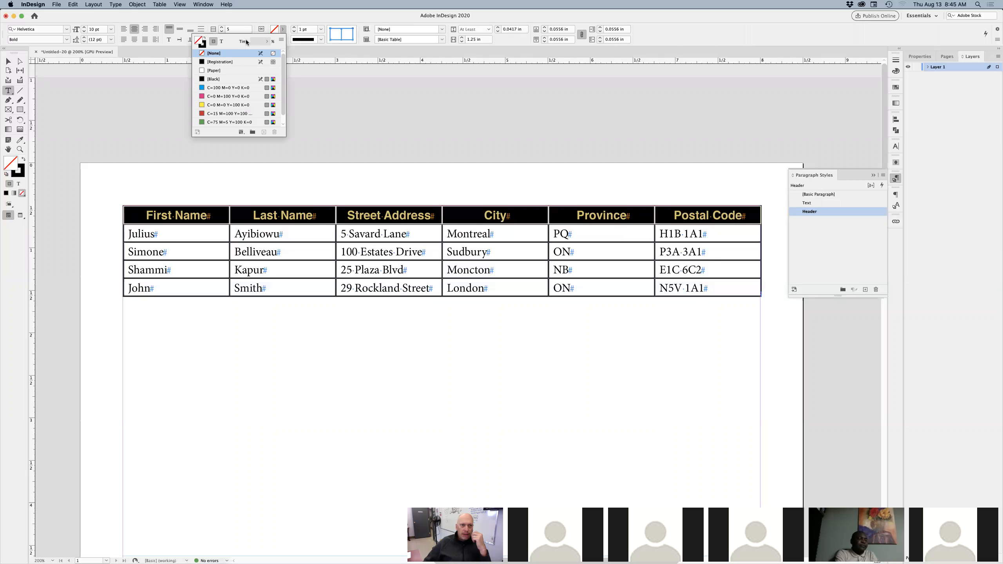
click(212, 87)
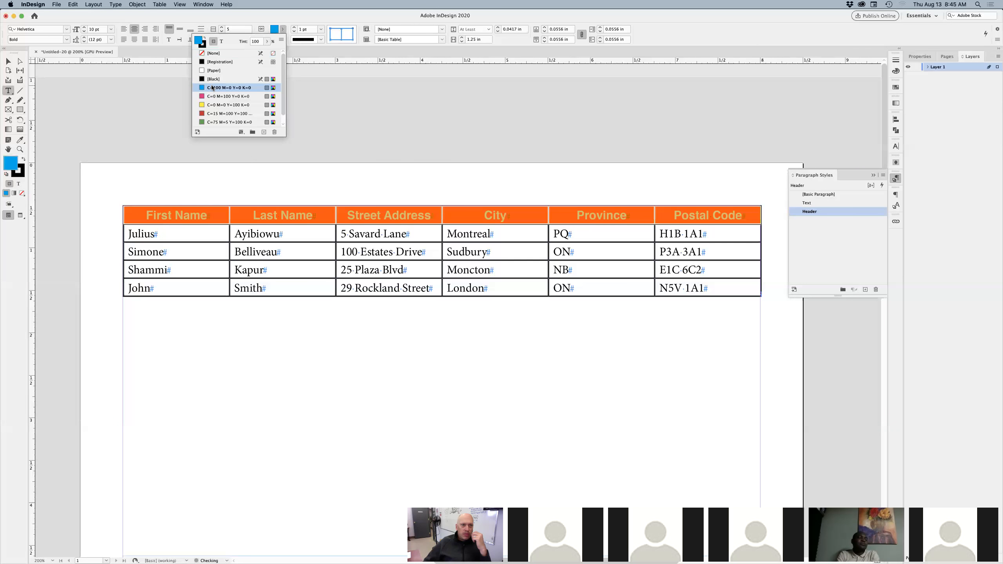
click(244, 44)
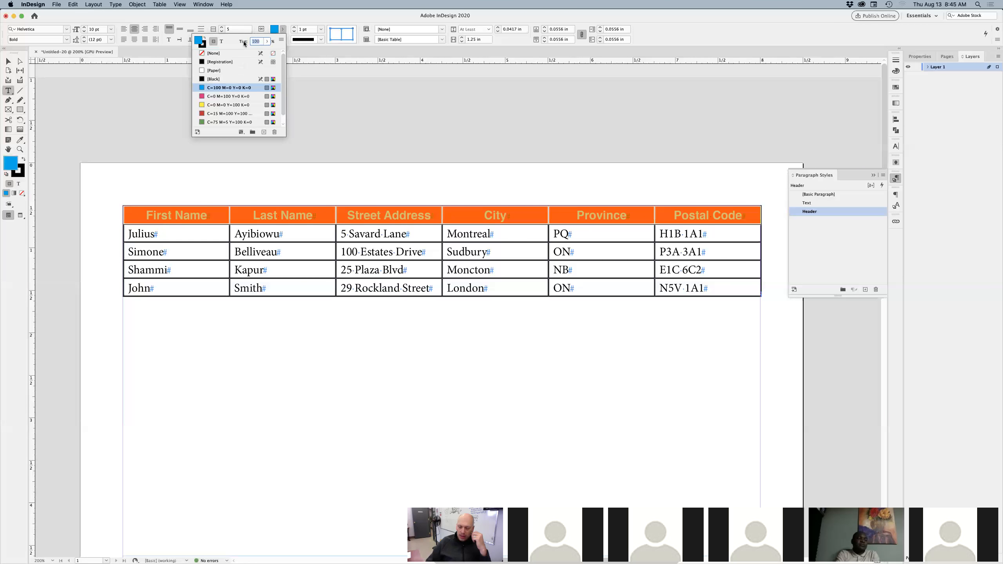
text(20)
key(Return)
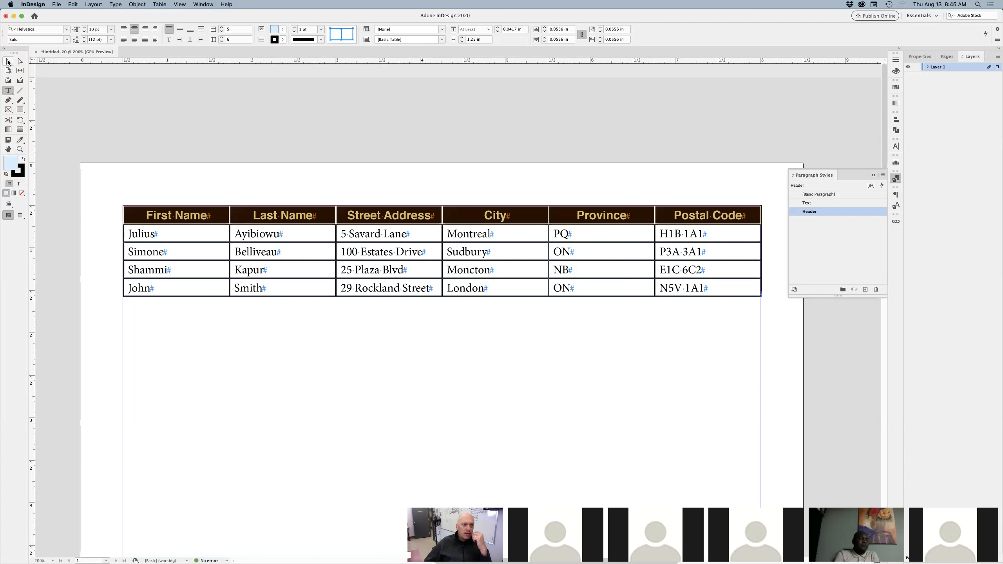
click(8, 62)
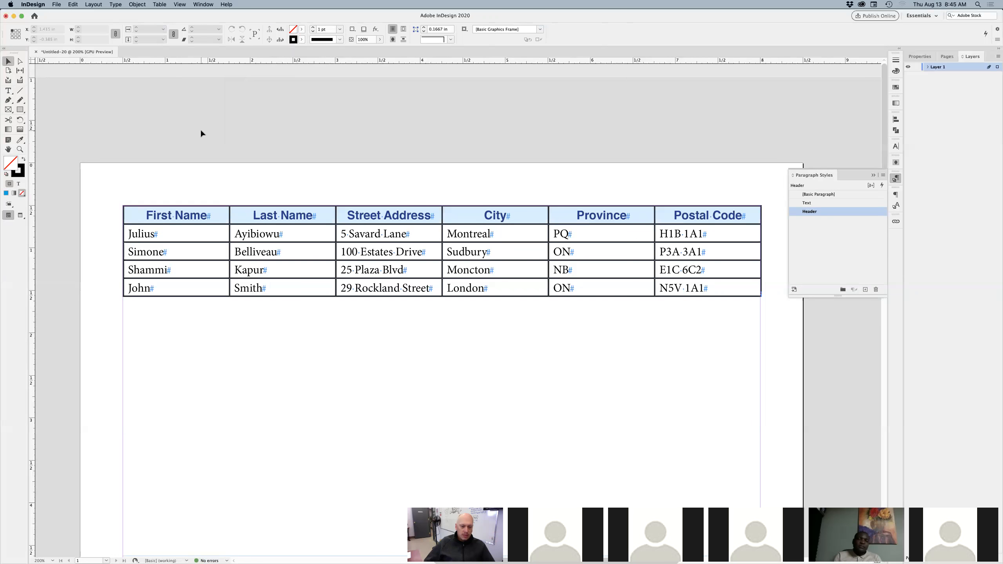
- Hide the hidden characters in the document
click(117, 4)
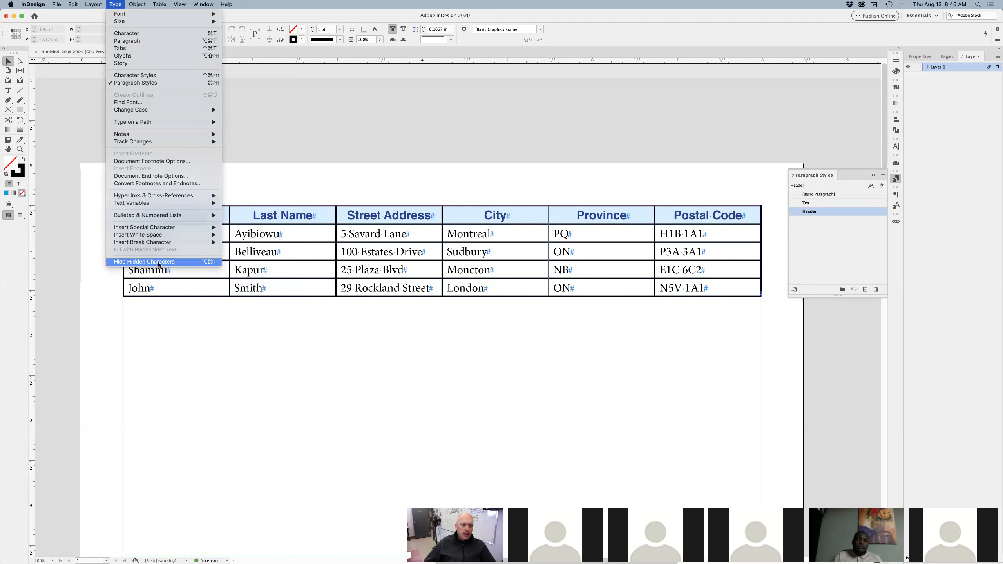
click(357, 148)
key(alt+super+i)
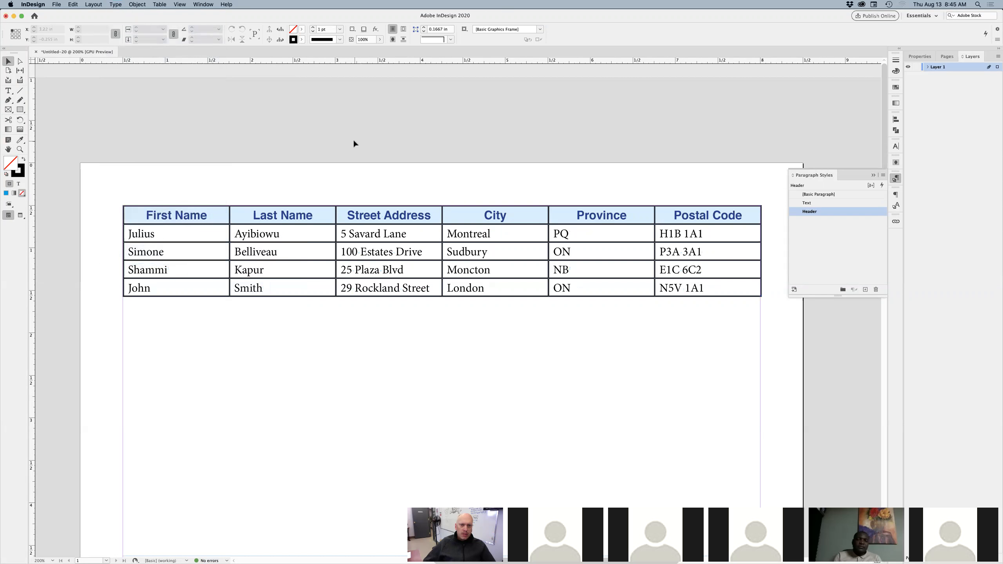
click(131, 213)
click(154, 176)
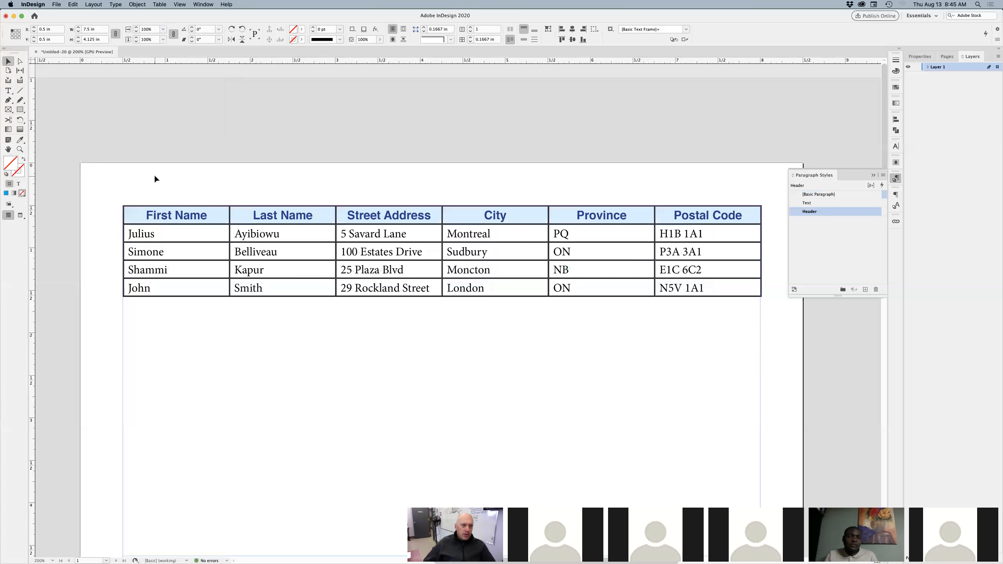
click(159, 228)
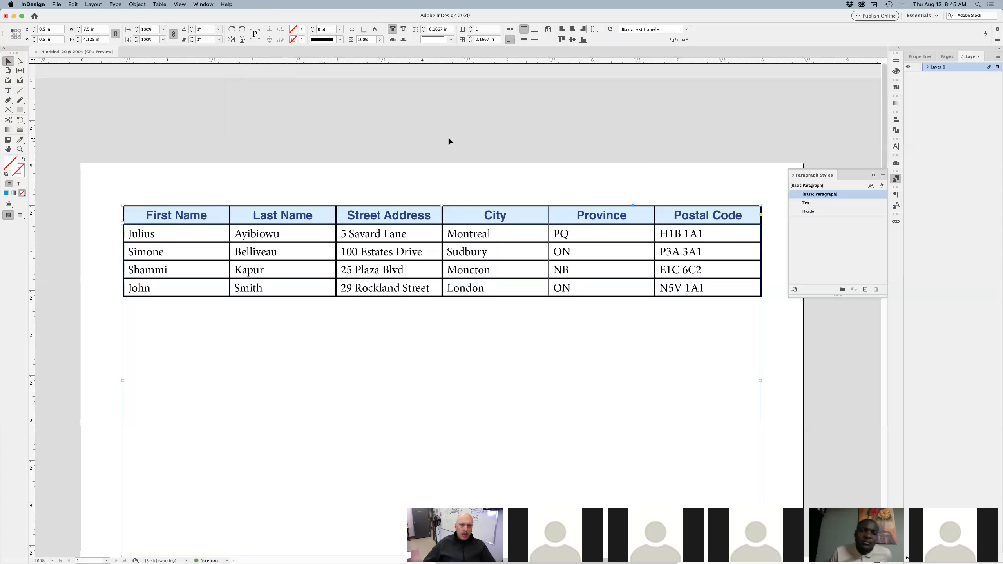
click(533, 181)
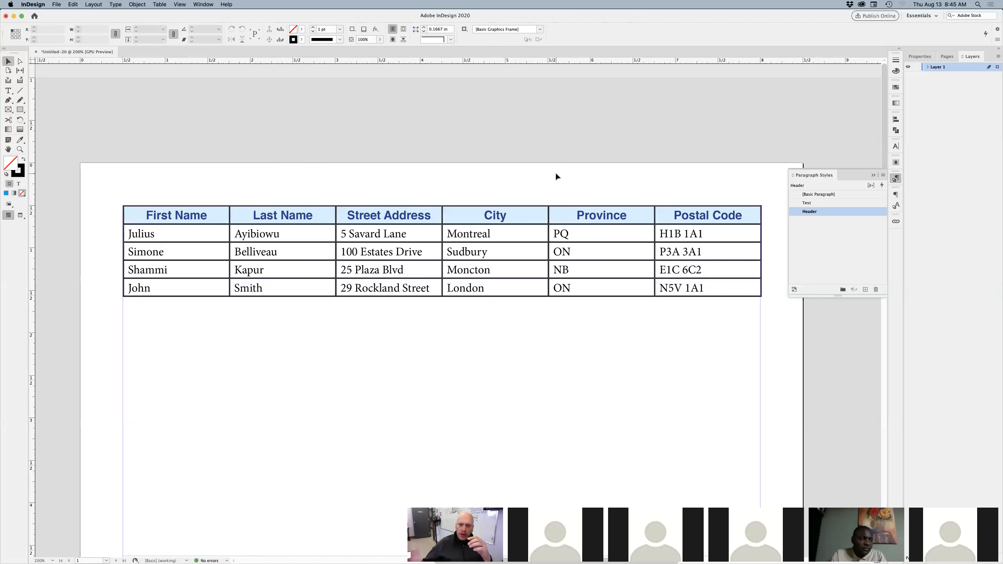
- Add a line reading "More text here" below the table in the same text frame
click(511, 220)
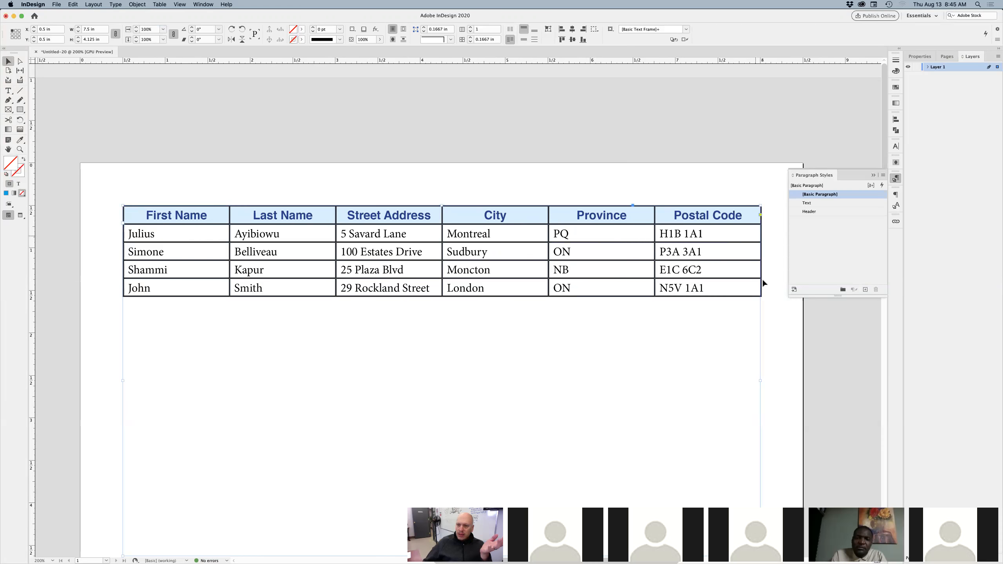
key(super+minus)
key(super+minus)
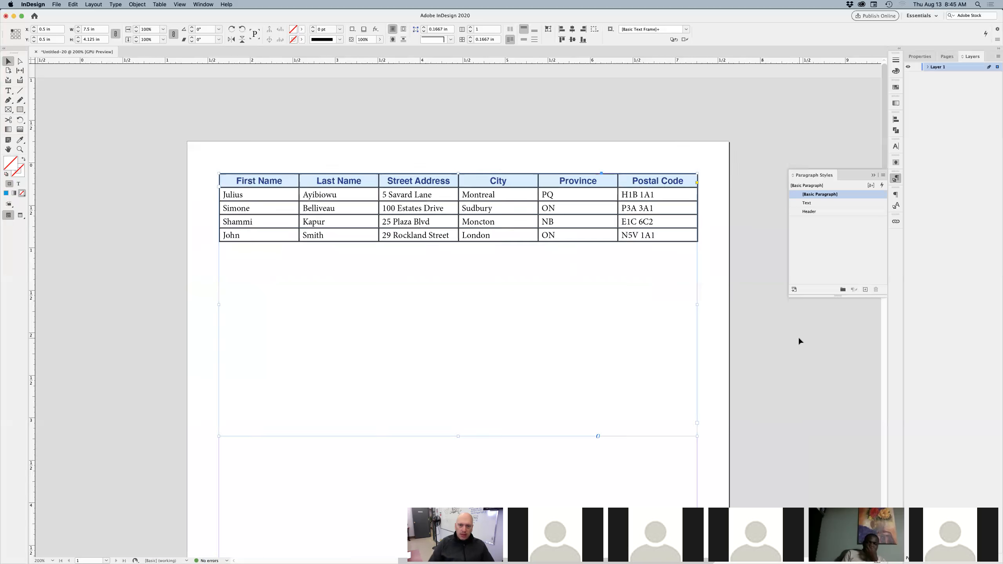
double_click(333, 271)
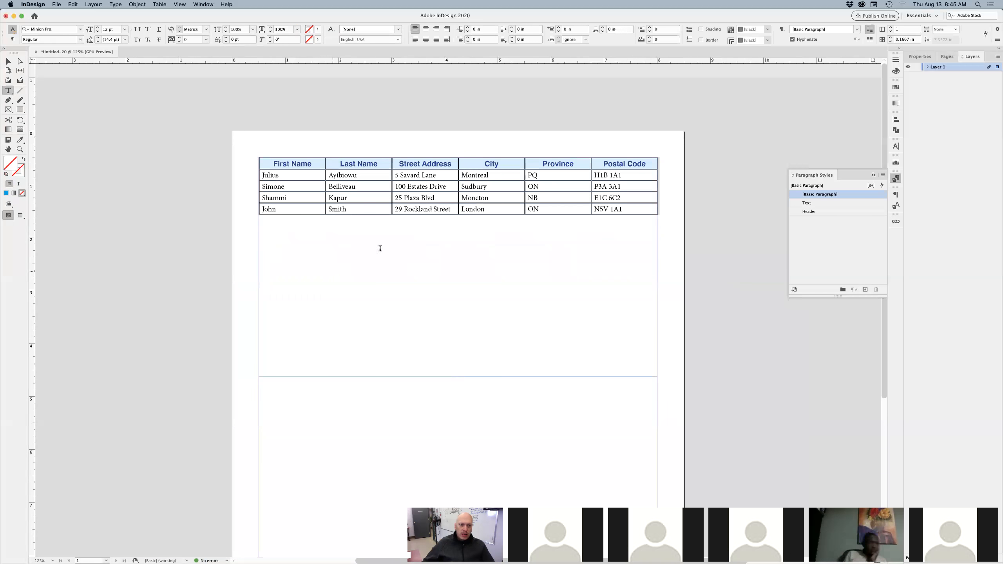
super+click(154, 216)
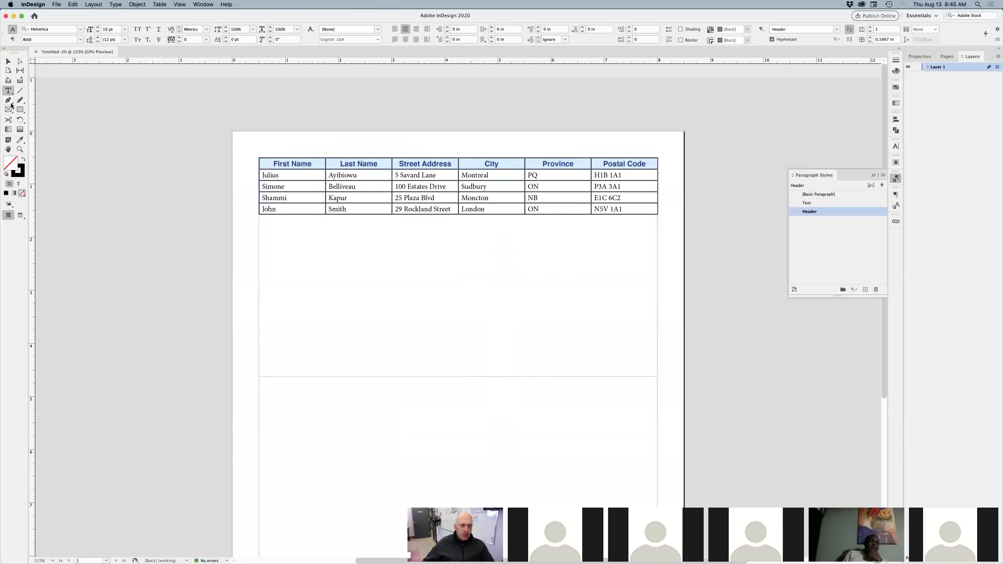
click(328, 272)
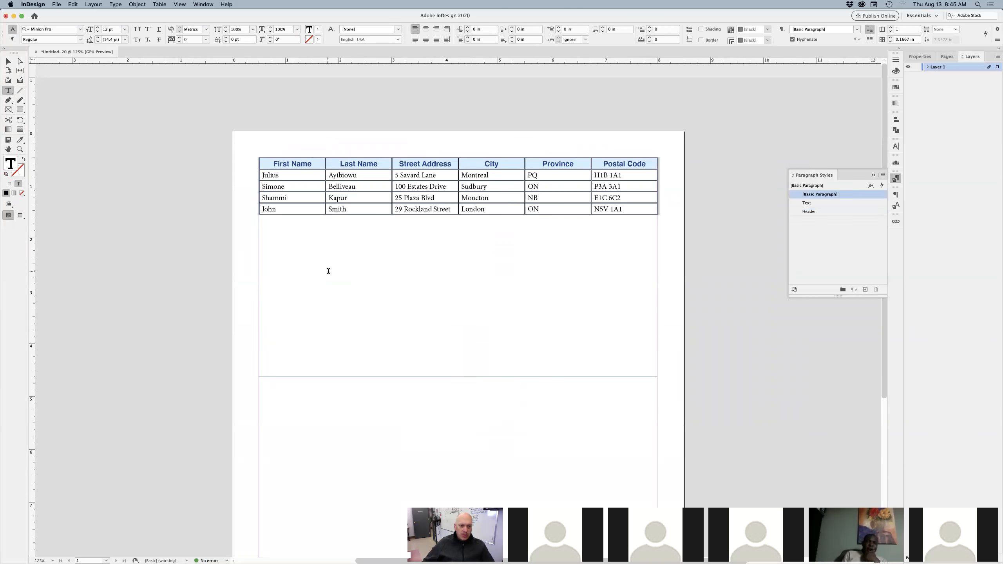
drag(325, 250, 293, 235)
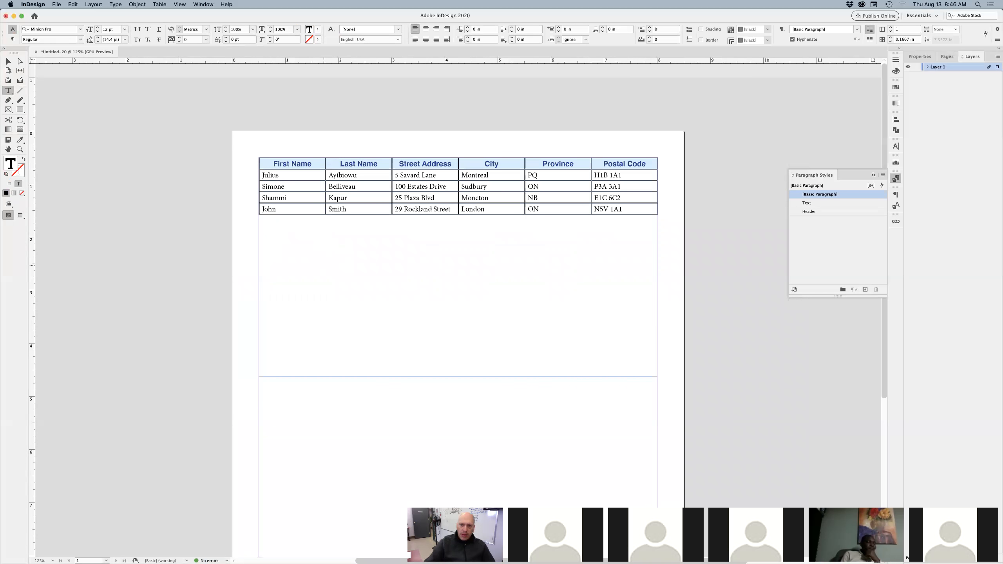
click(570, 242)
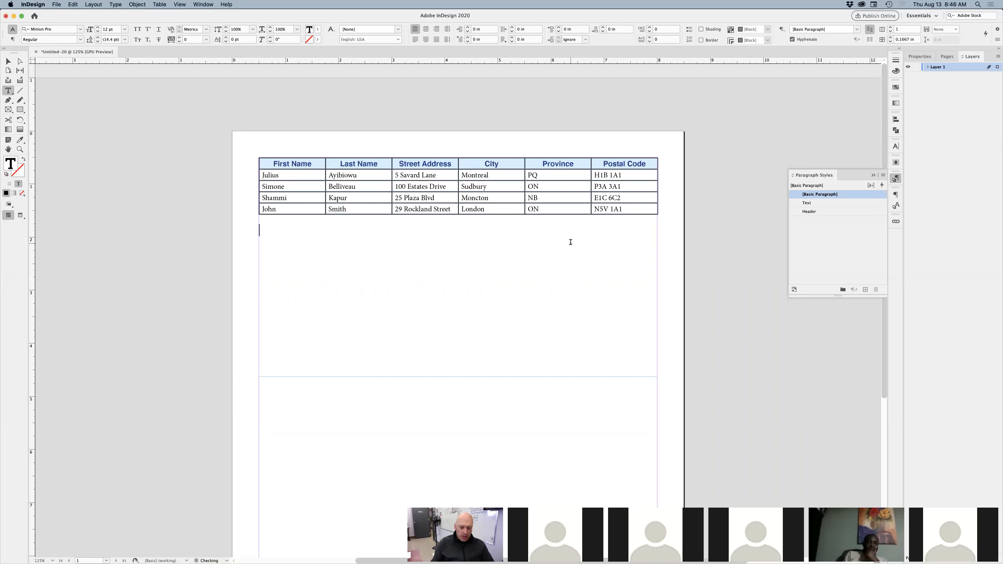
text(More text here)
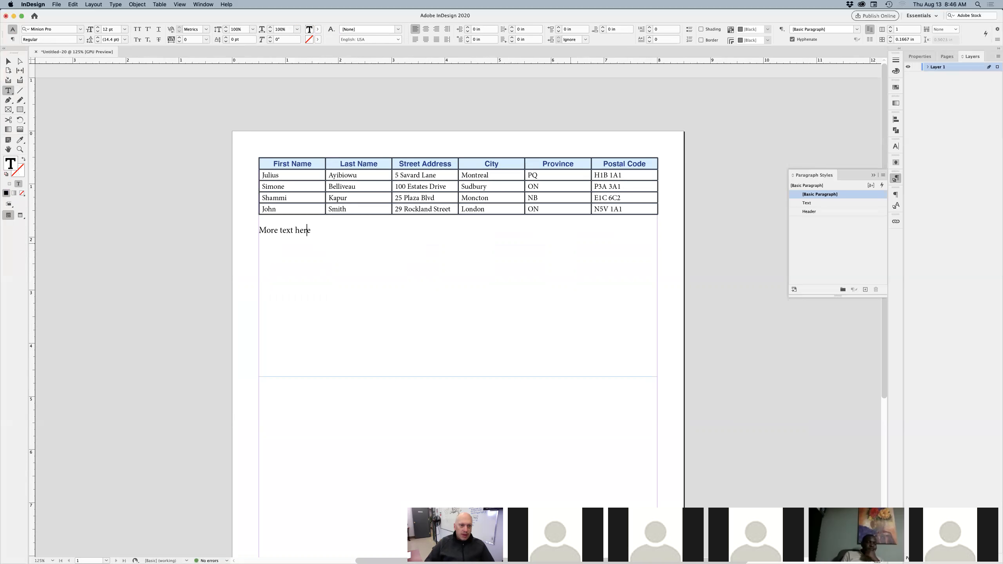
- Insert blank space above the table by adding an empty paragraph before it in the text frame
key(Up)
key(Home)
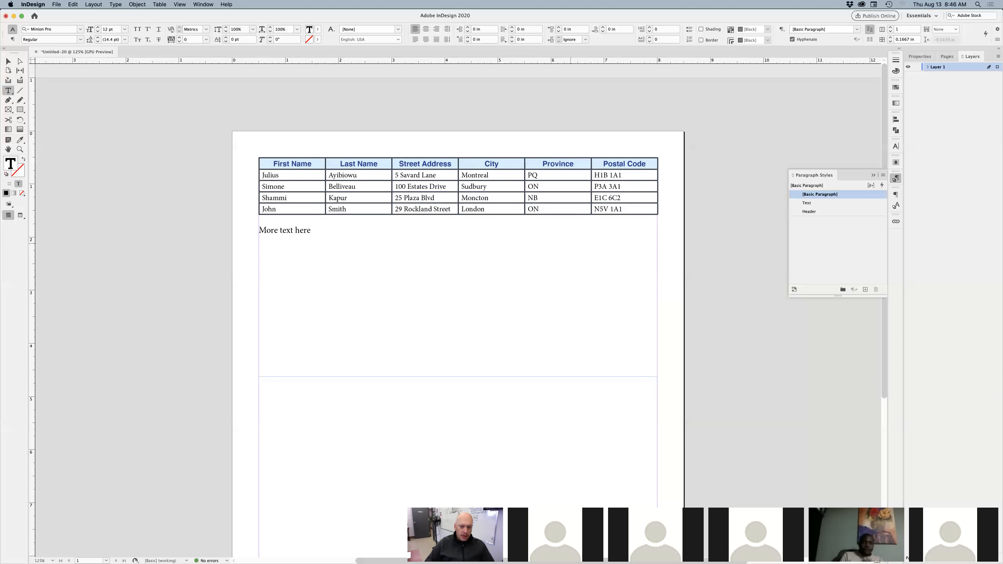
key(Return)
key(Return)
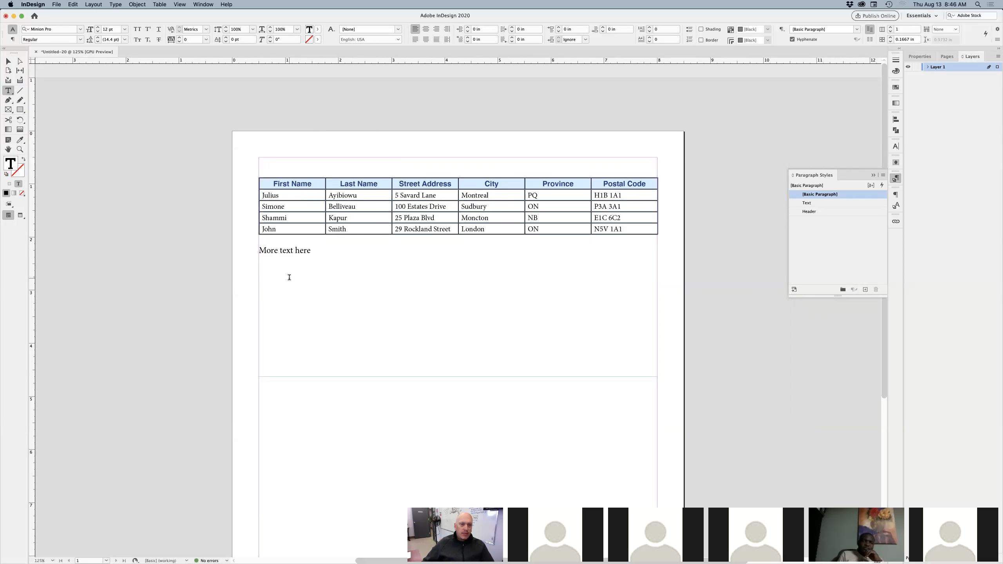
- Move the whole table out of its place and put it directly below the "More text here" line in the same text frame
click(258, 178)
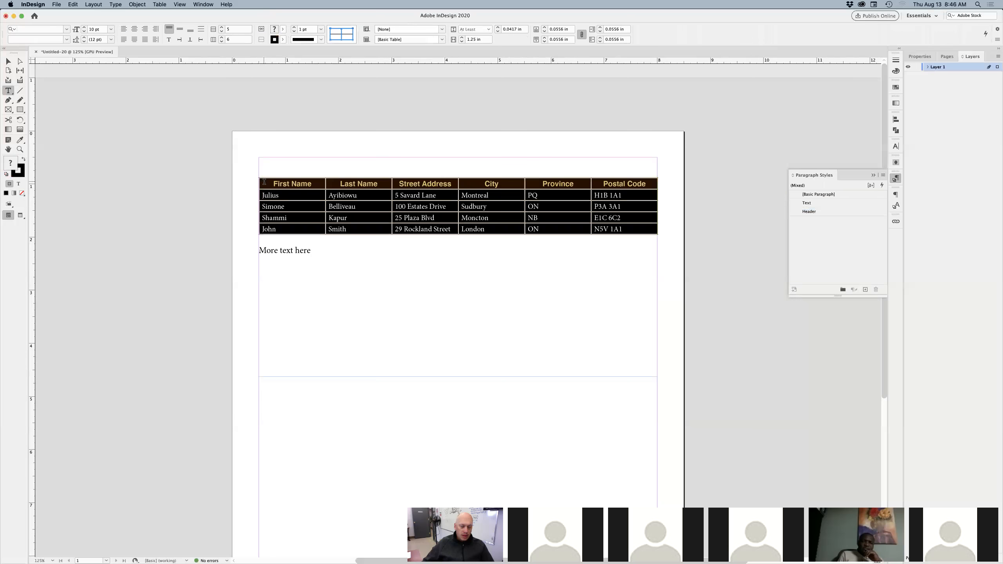
click(308, 245)
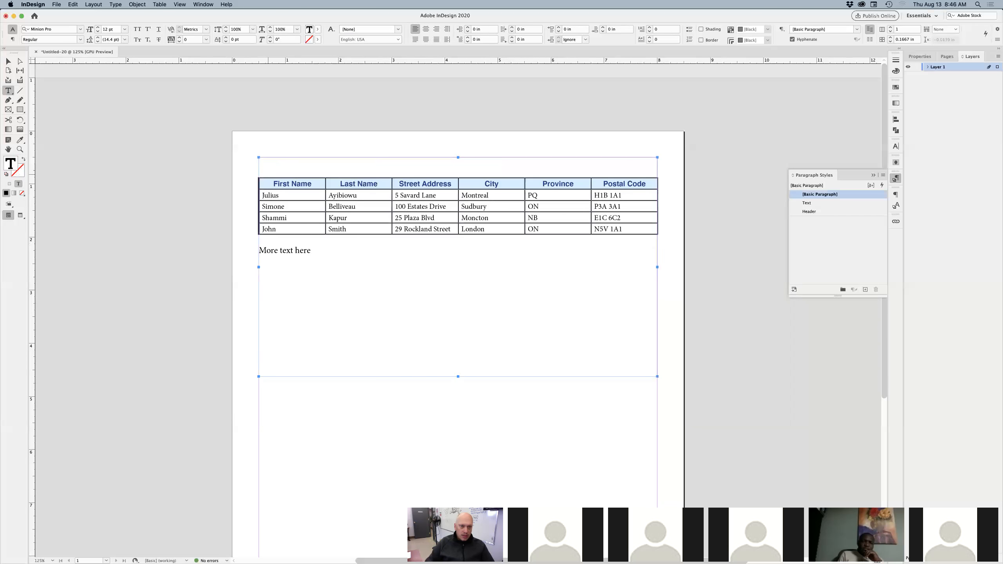
key(shift+Right)
key(Left)
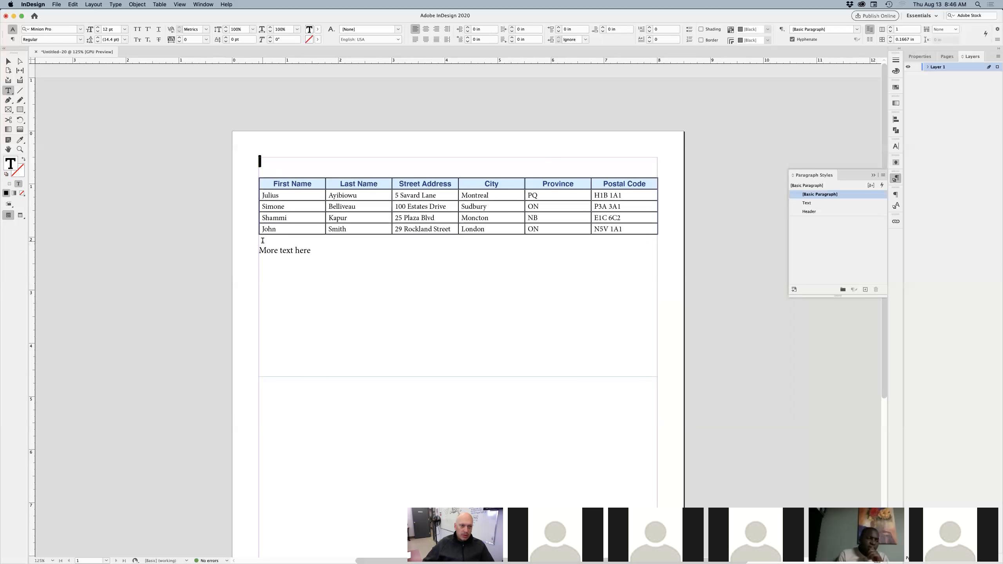
key(shift+Right)
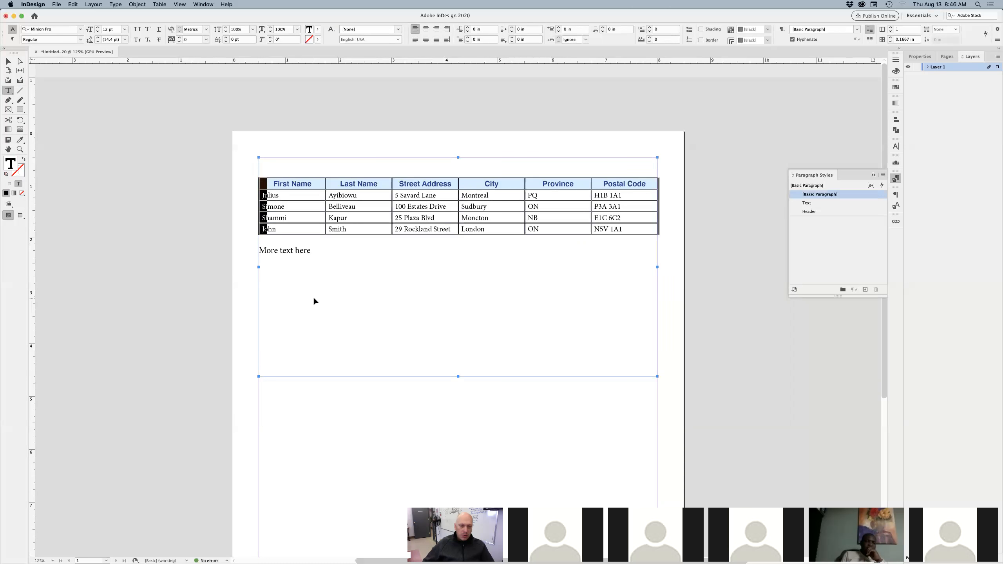
key(BackSpace)
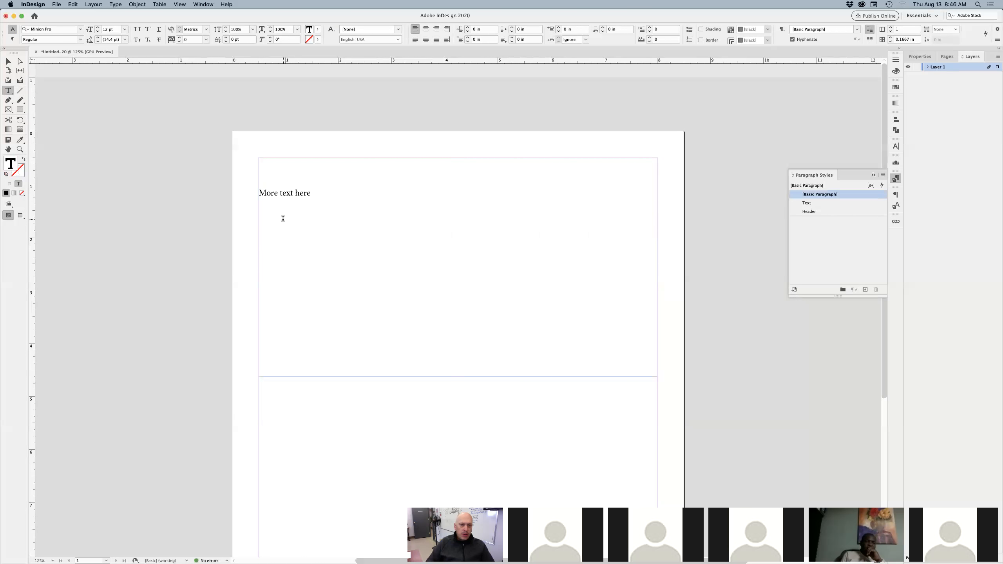
key(super+z)
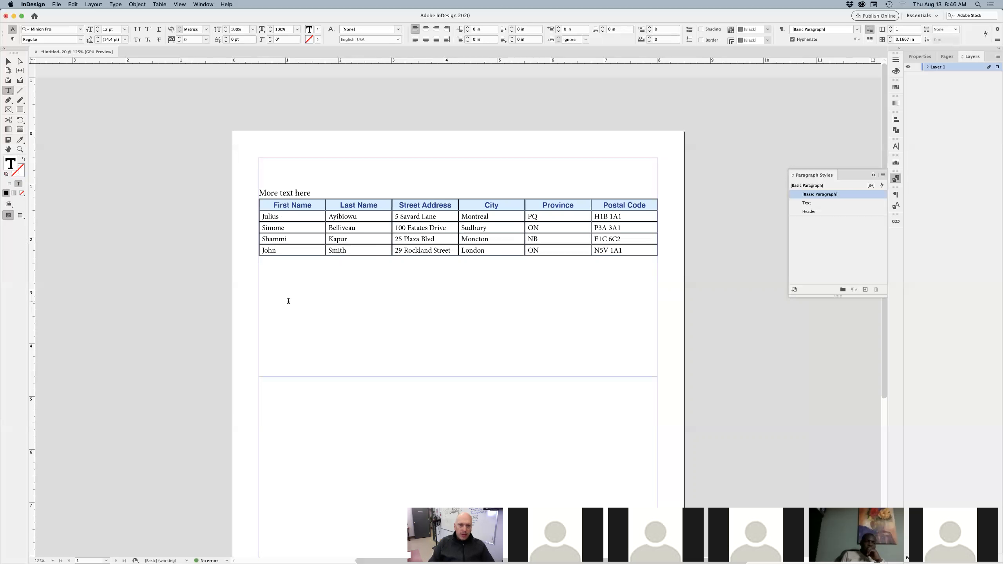
- Remove the empty paragraphs above the "More text here" line so the text and table start at the frame's upper edge
key(BackSpace)
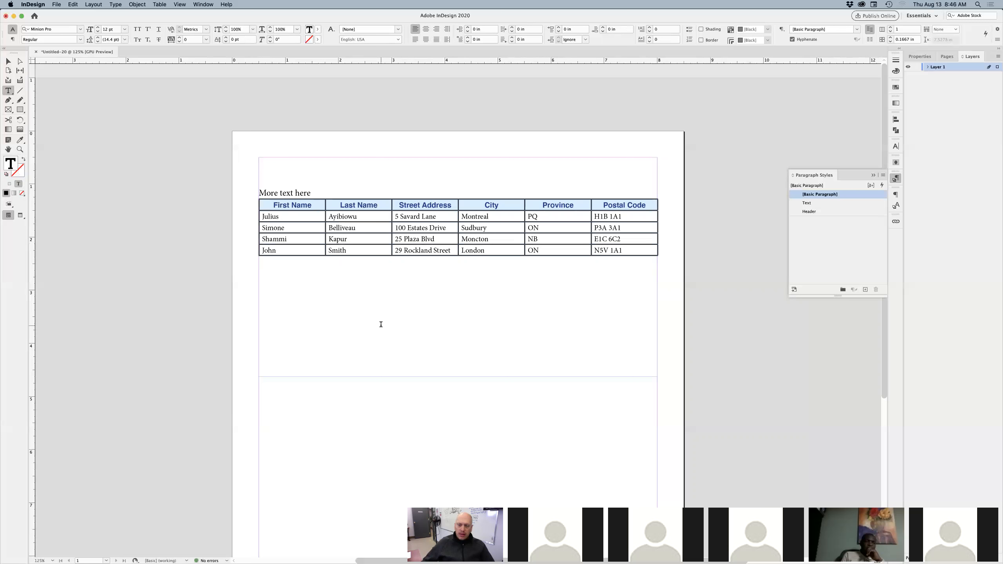
click(288, 168)
key(Delete)
key(Delete)
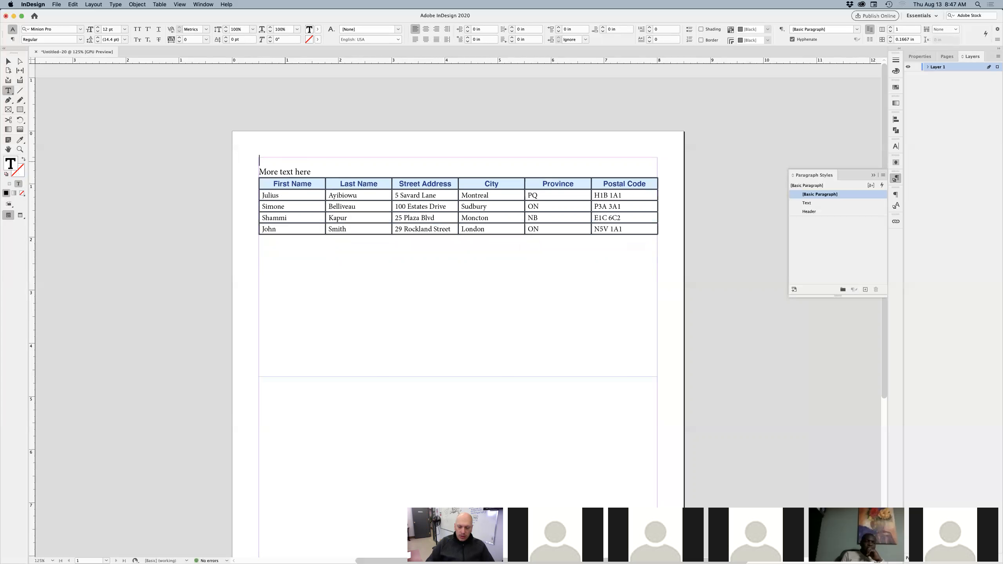
key(Delete)
key(Down)
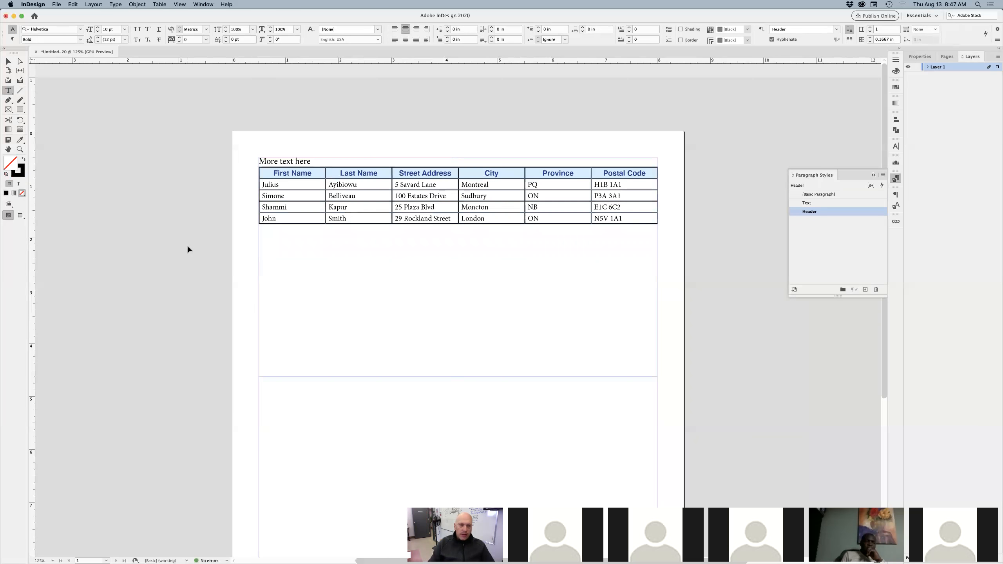
- Inspect the table's cell borders up close with the page shown in Preview mode
key(super+equal)
key(super+equal)
scroll(205, 241, up, 3)
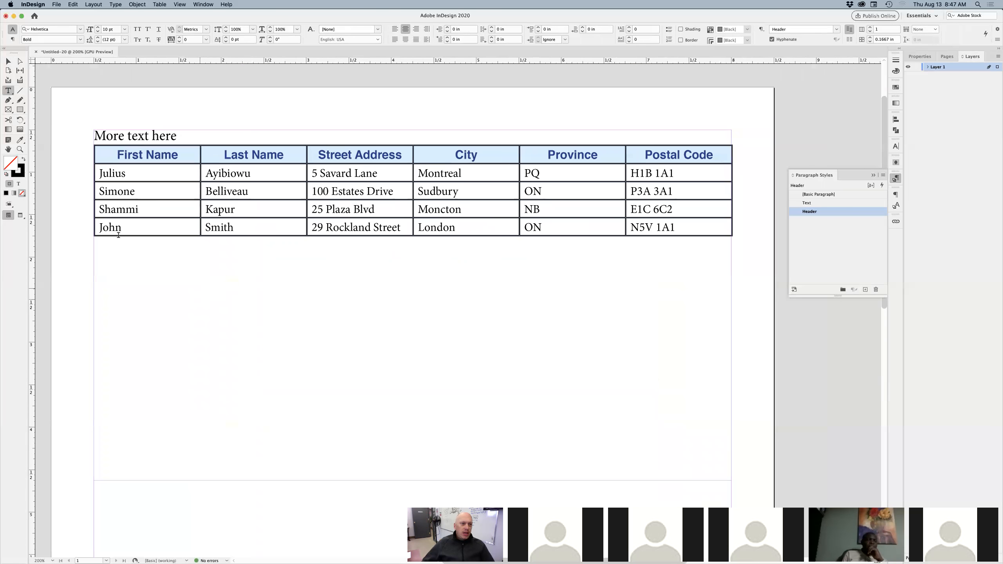
click(8, 62)
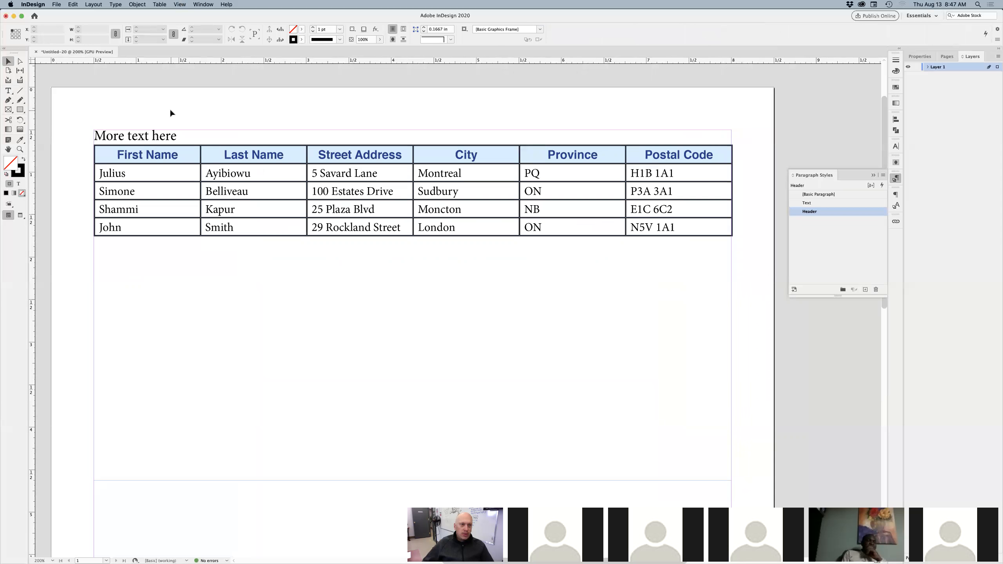
key(super+minus)
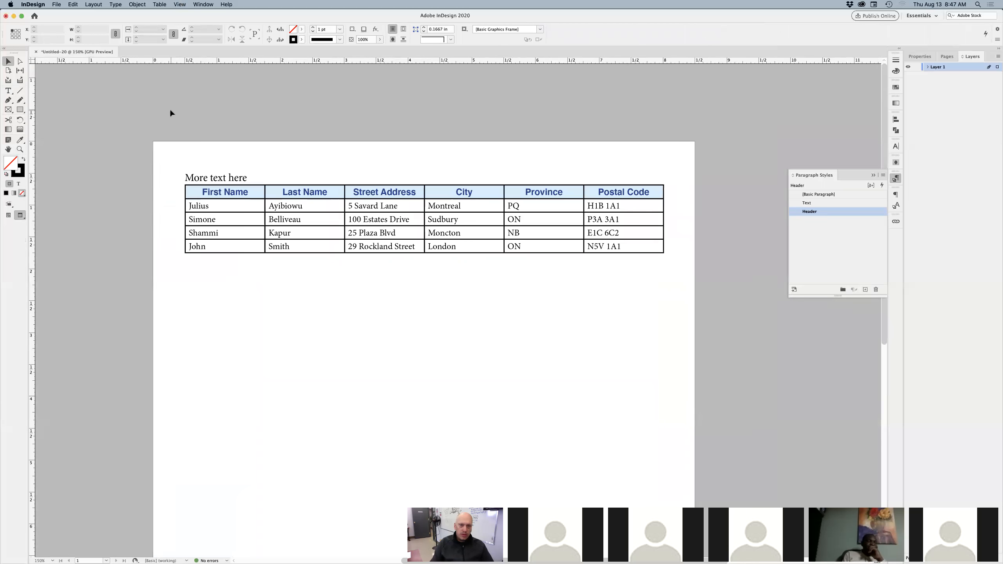
key(super+minus)
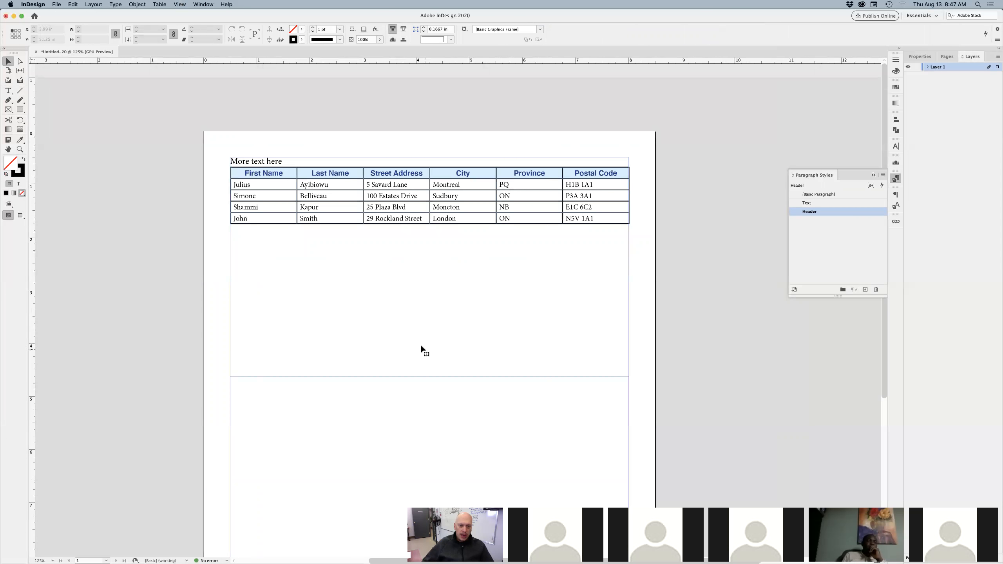
click(422, 350)
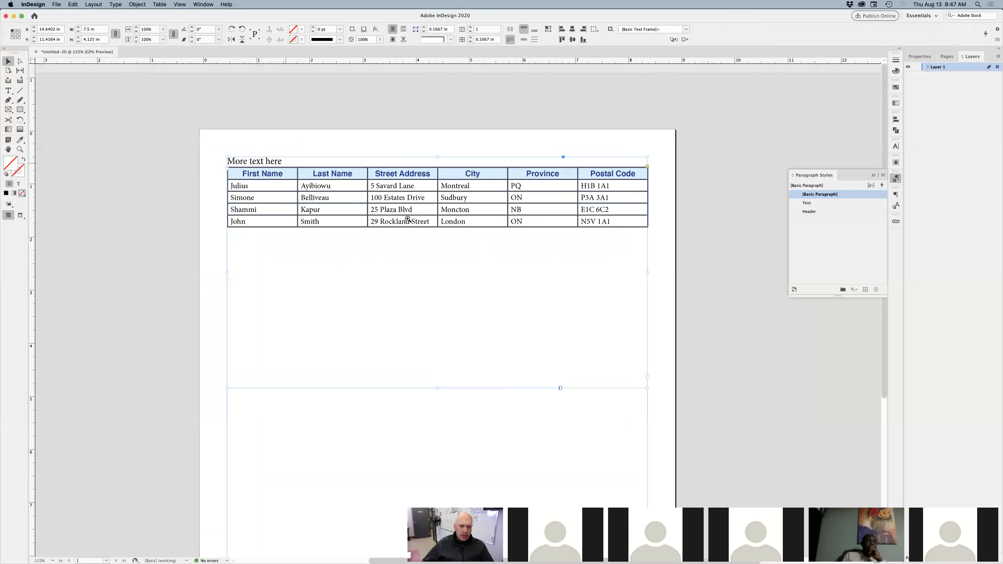
drag(407, 219, 418, 221)
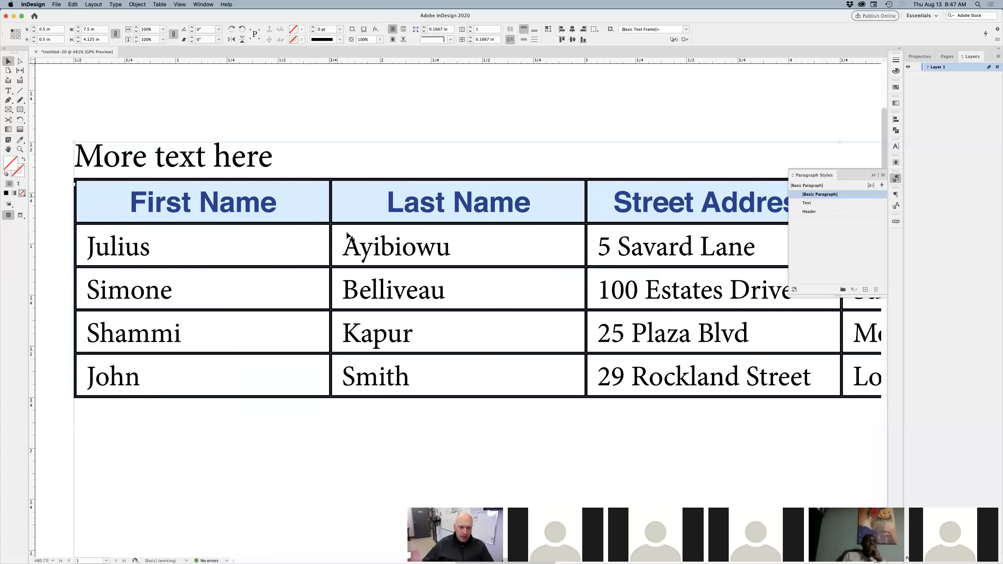
key(w)
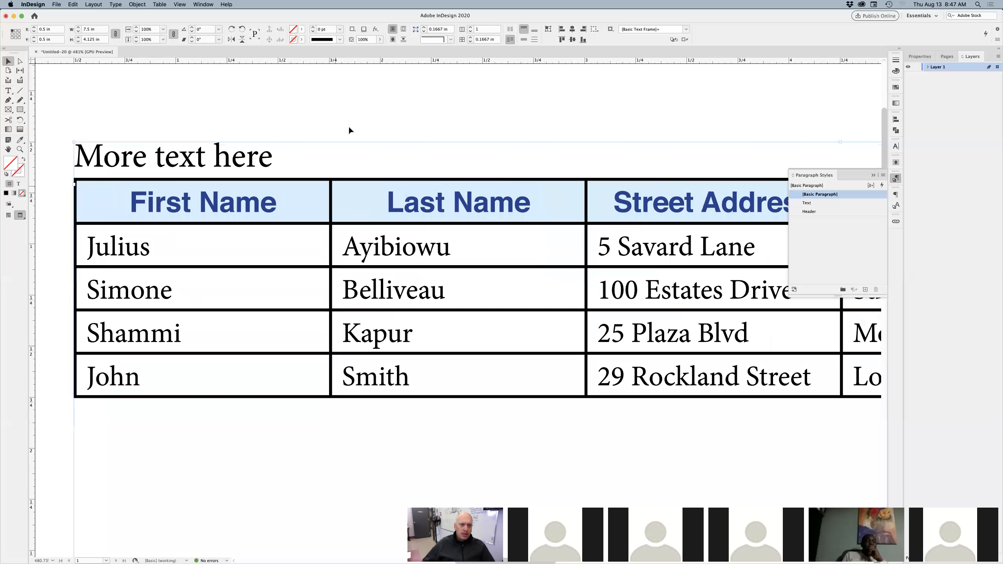
click(348, 127)
key(super+minus)
key(super+minus)
drag(504, 329, 266, 171)
key(super+minus)
drag(501, 294, 297, 283)
- Set the stroke weight of all borders in the table to 0.5 pt
click(119, 216)
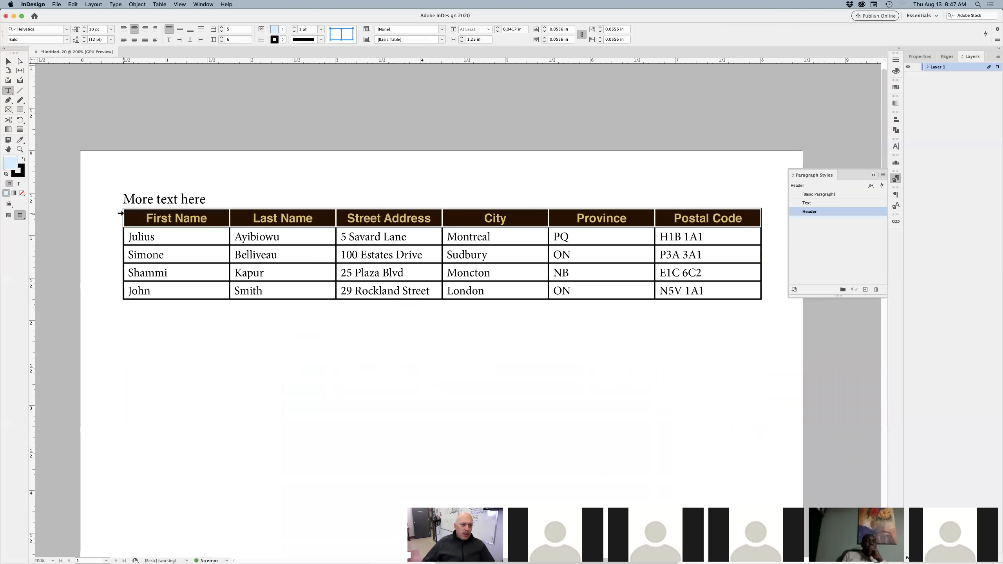
click(122, 208)
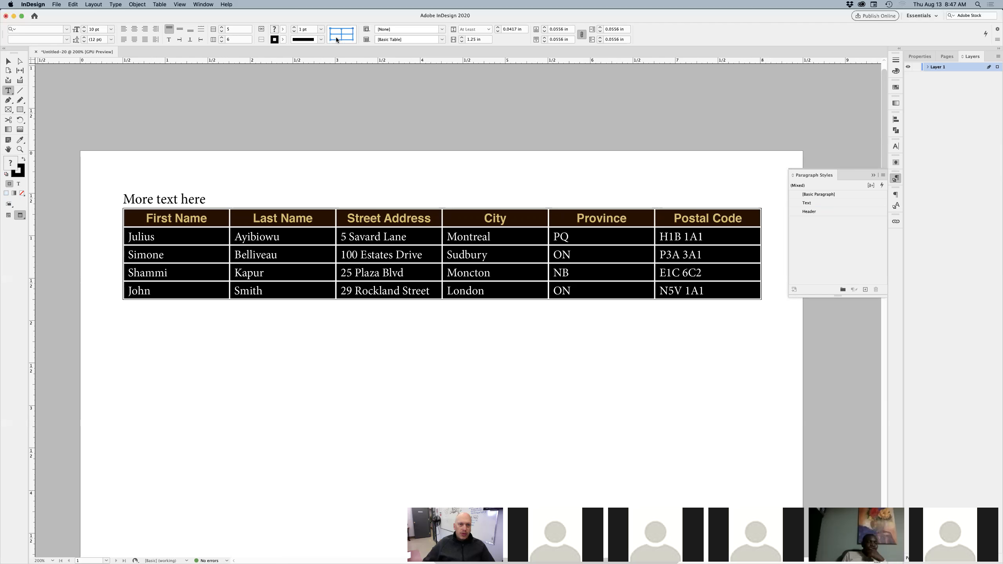
click(320, 30)
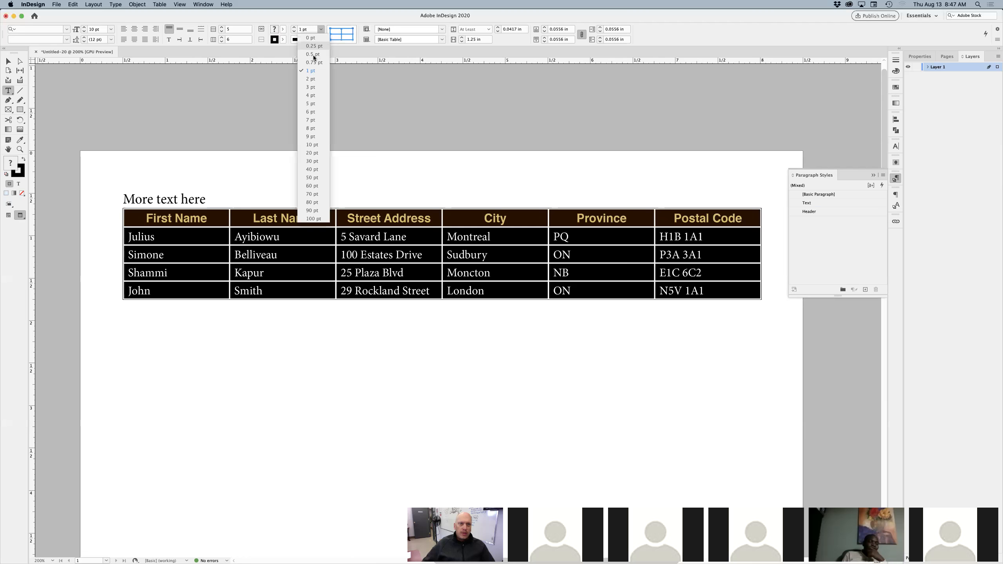
click(314, 54)
click(7, 61)
click(197, 126)
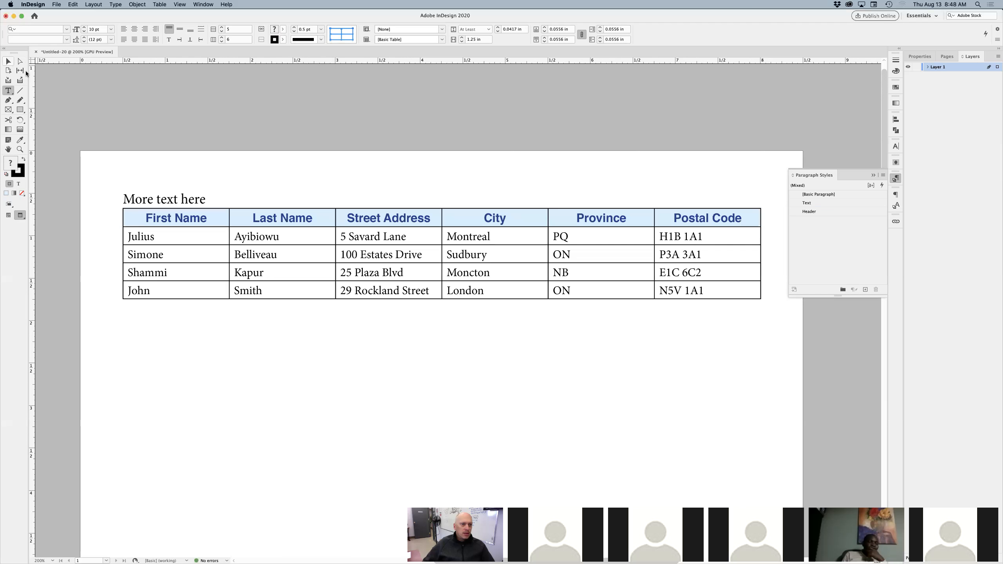
- Compare how the border preview changes when the heading row, two stacked cells and single cells of the table are selected
click(124, 222)
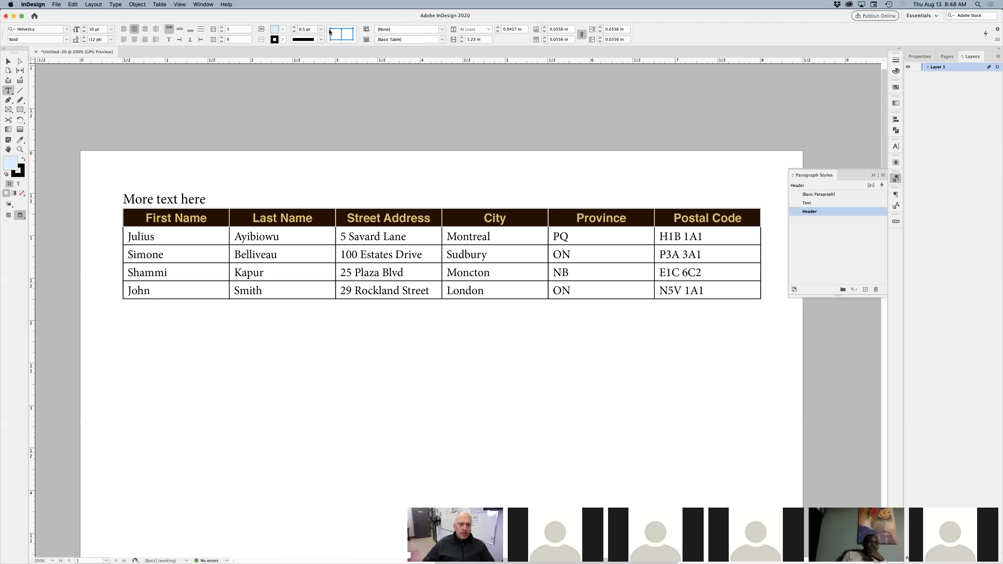
drag(146, 238, 155, 249)
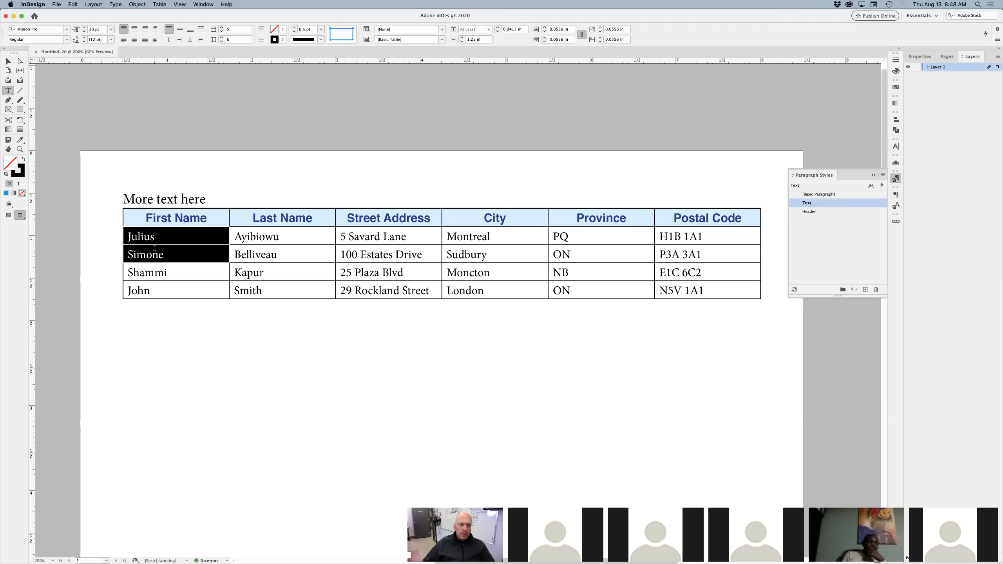
key(Up)
key(Down)
key(Down)
key(Down)
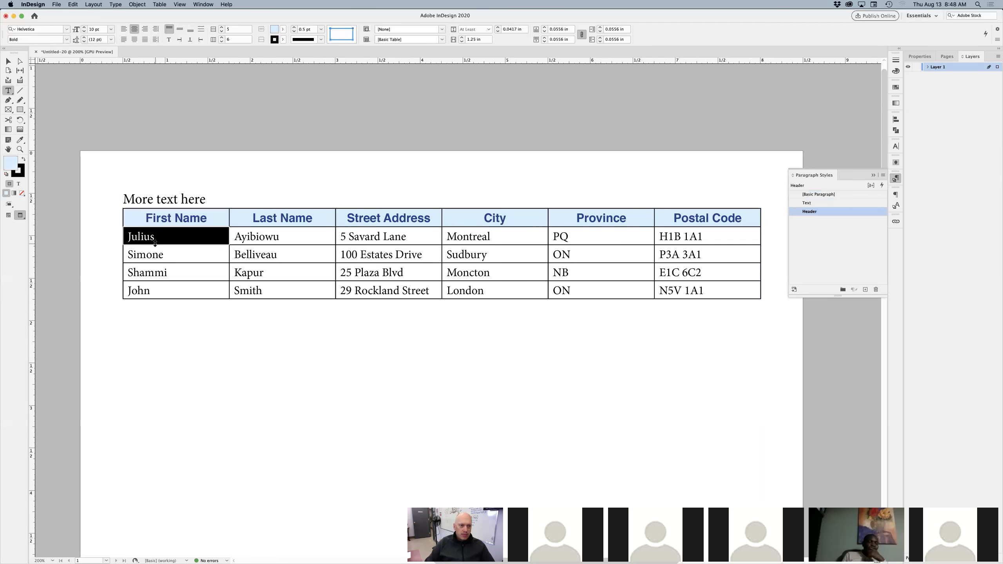
key(Up)
key(Up)
key(Up)
key(Down)
key(Down)
key(Up)
key(Right)
key(Right)
key(Left)
key(Left)
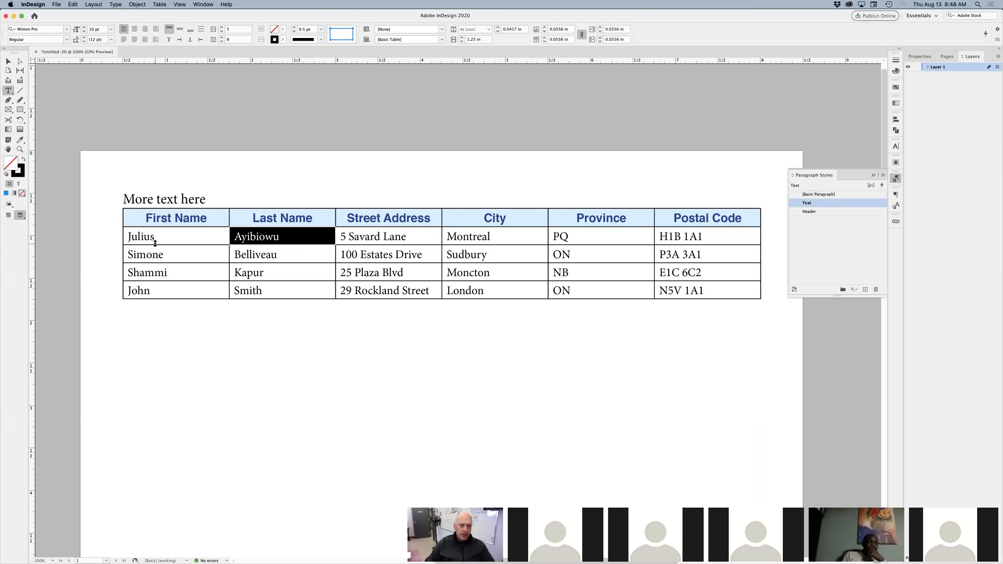
key(Up)
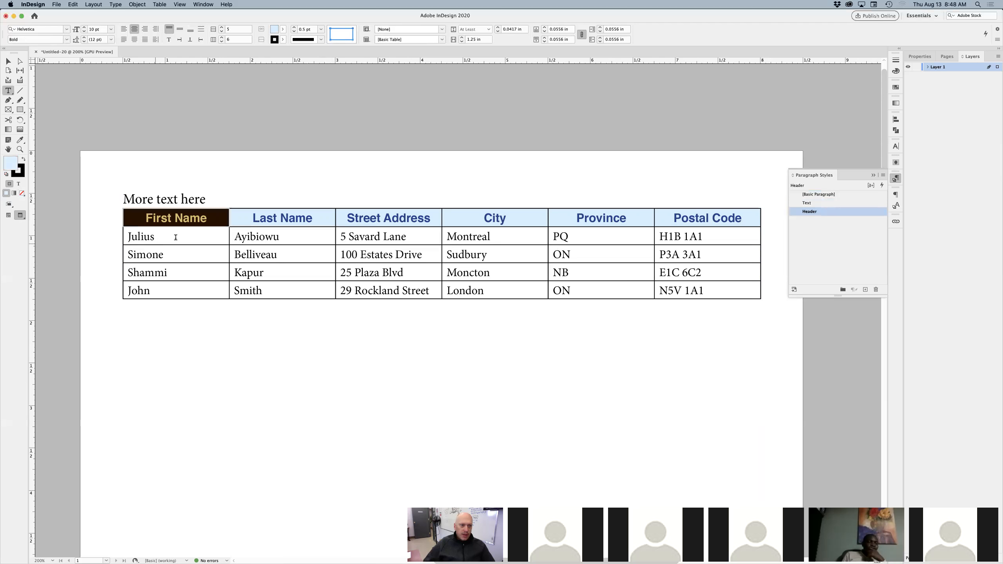
click(121, 220)
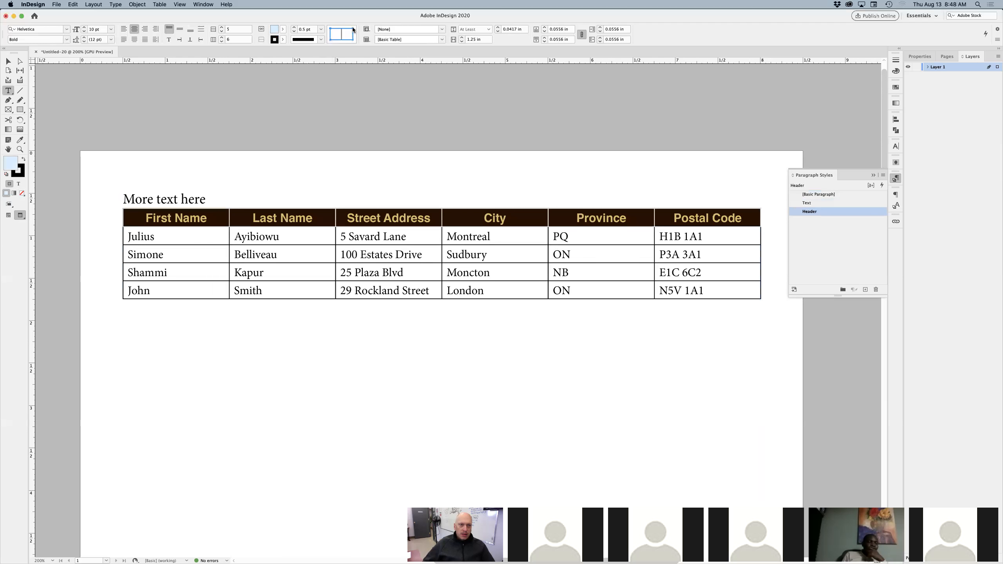
click(341, 35)
click(95, 219)
drag(144, 218, 593, 218)
click(121, 218)
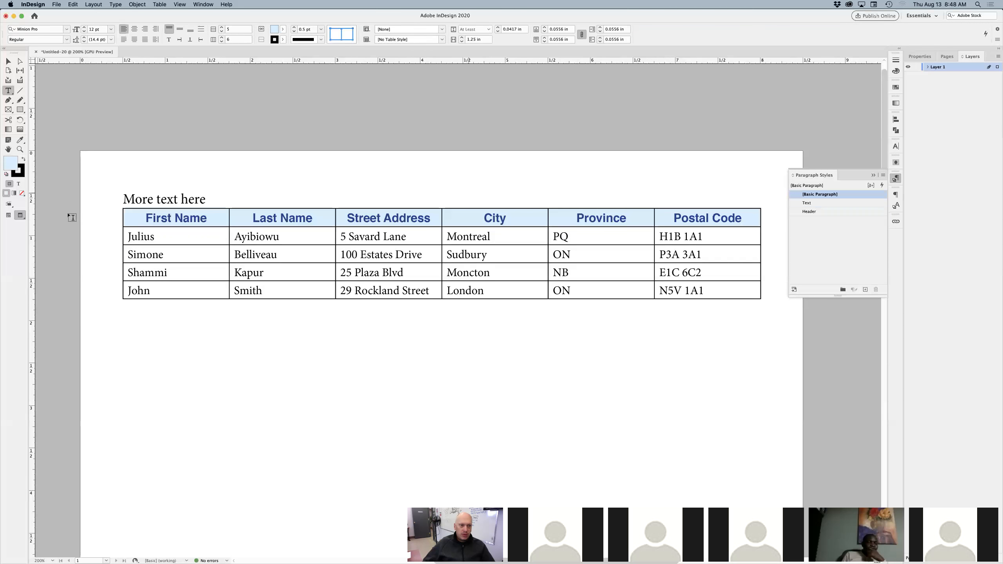
- Increase the stroke weight of only the lower border of the table's heading row
click(120, 220)
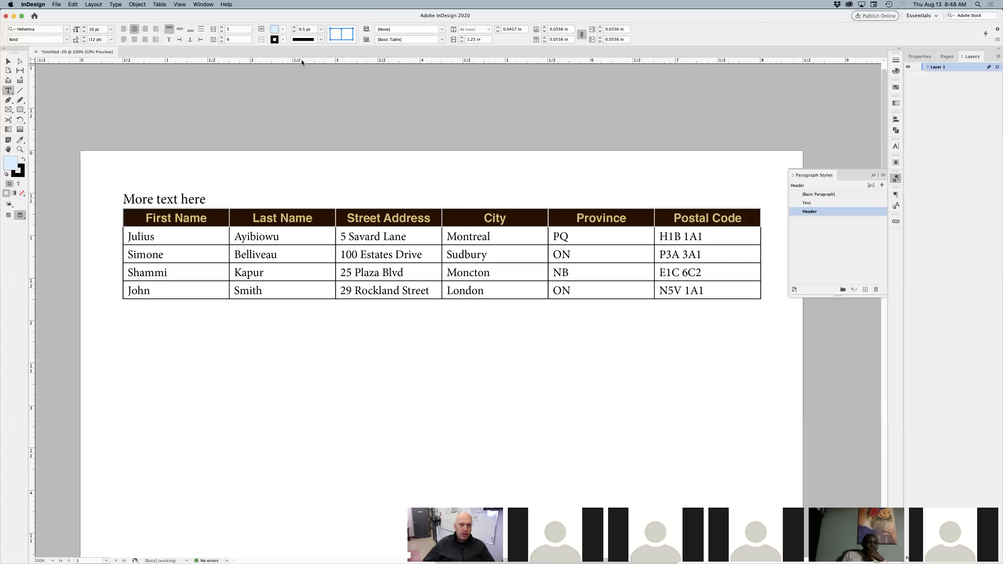
click(342, 35)
click(331, 36)
click(330, 36)
click(293, 27)
click(294, 27)
click(302, 142)
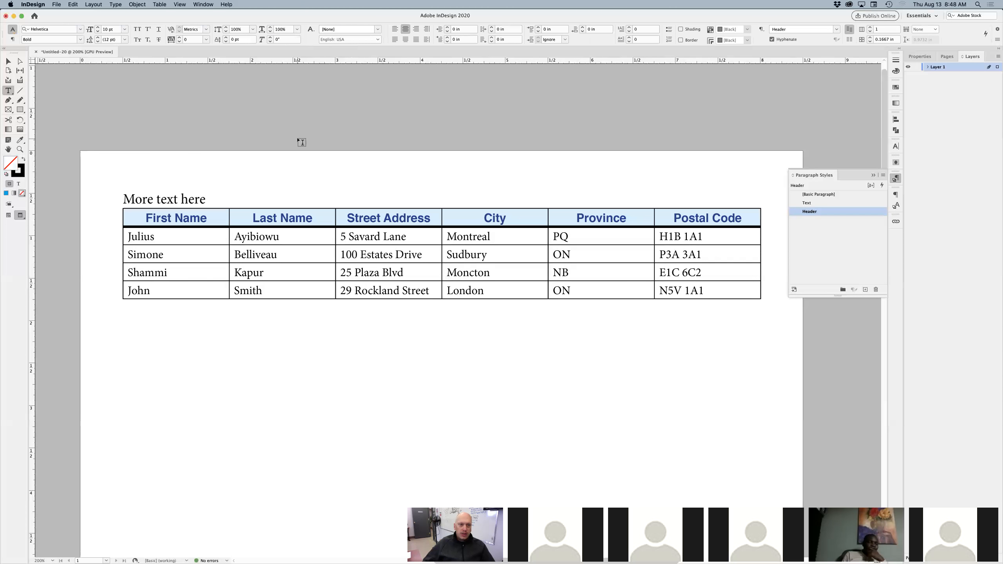
- Set the stroke of only the table's outer borders to 0 pt, excluding the inner lines
click(124, 210)
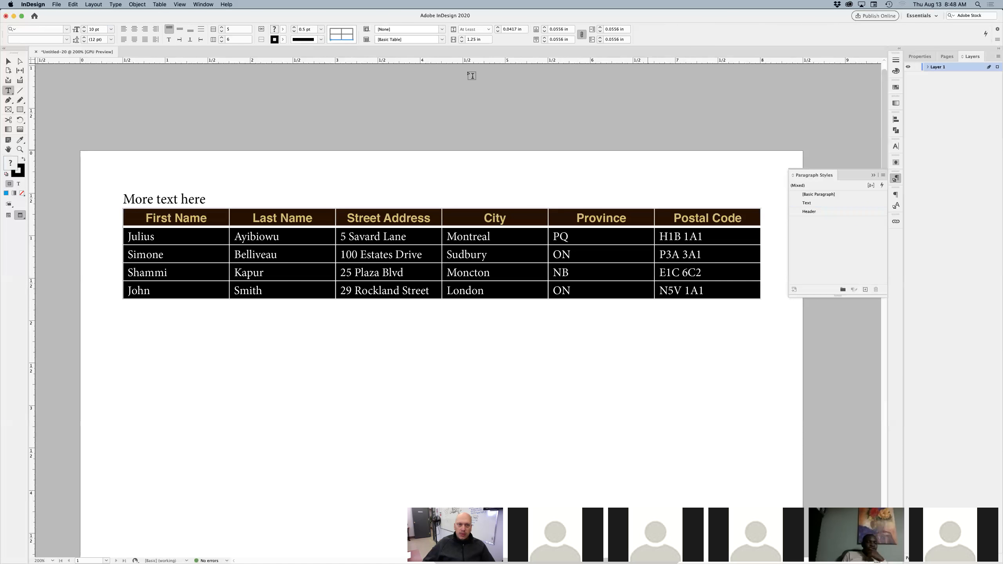
click(346, 31)
click(347, 31)
click(294, 31)
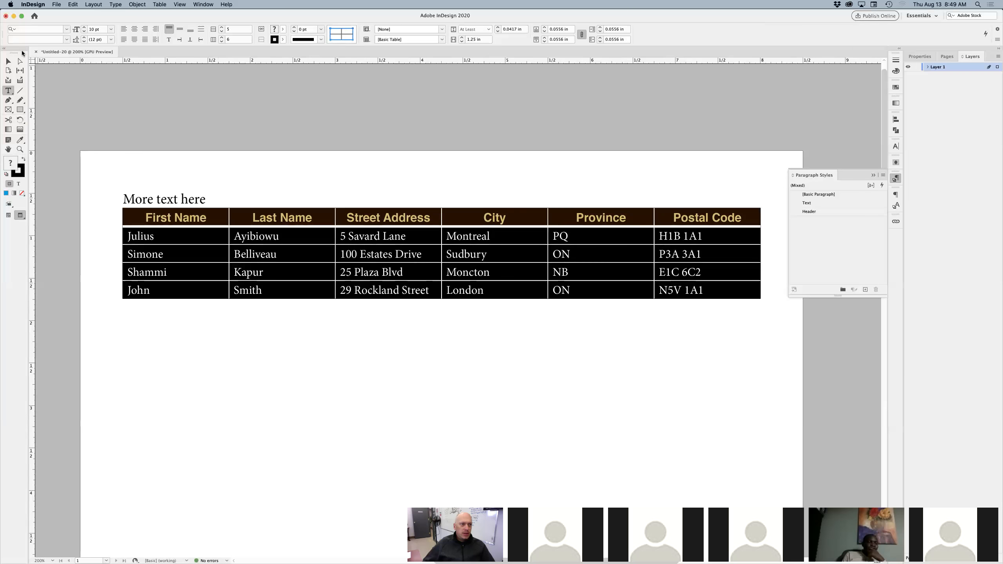
click(9, 61)
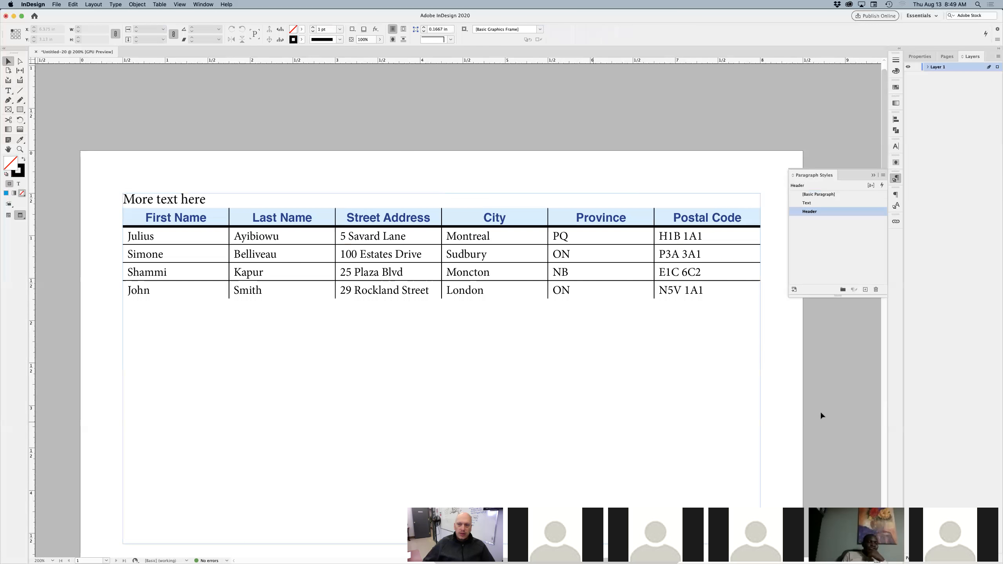
- Delete the "More text here" line above the table
click(415, 321)
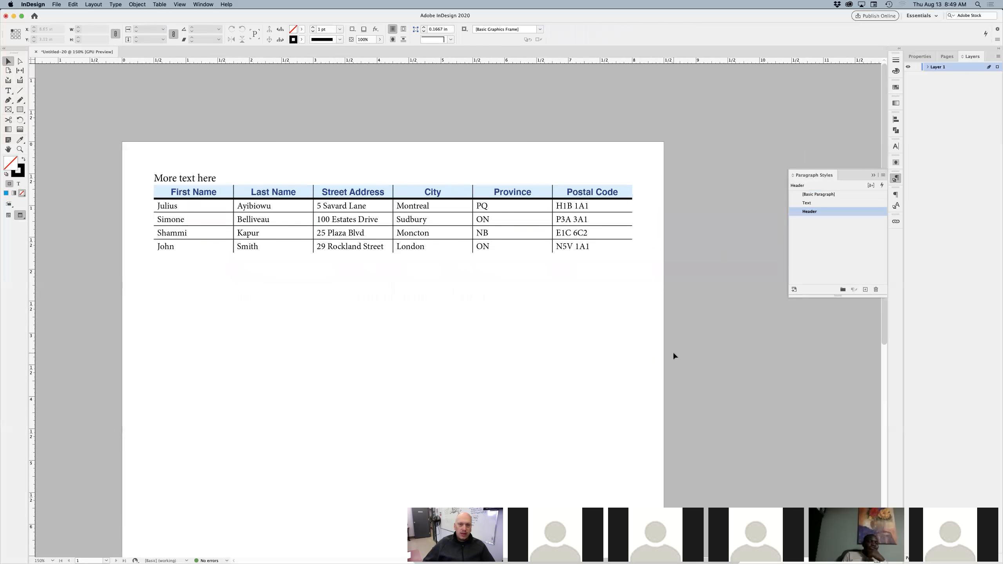
click(189, 179)
triple_click(189, 179)
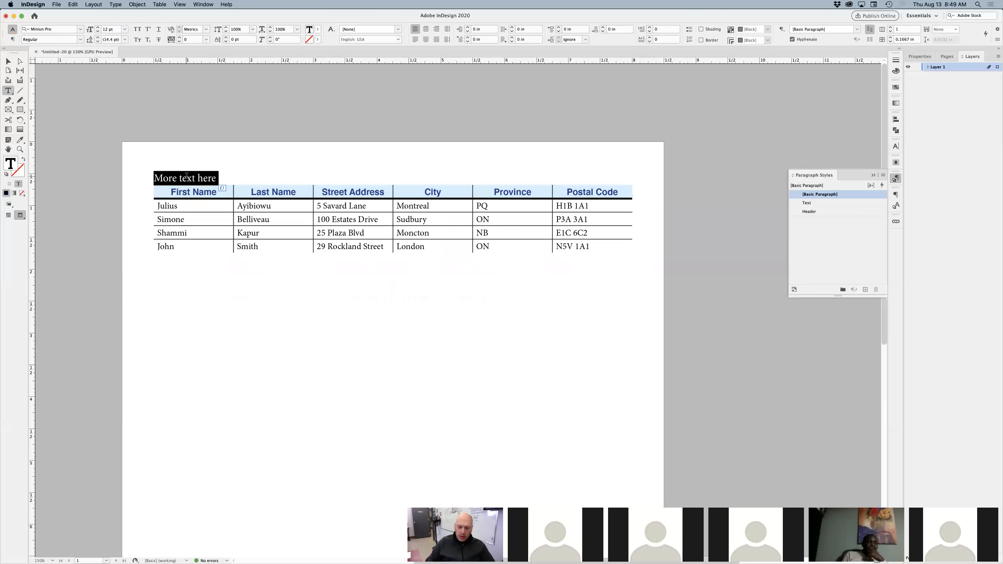
key(BackSpace)
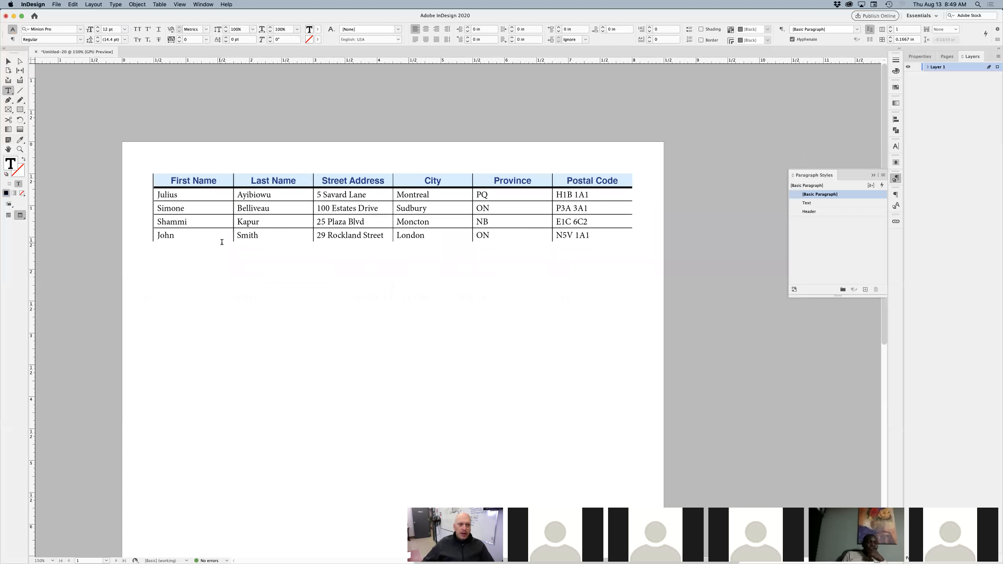
- Set all four cell insets of the entire table to 0 in
click(720, 294)
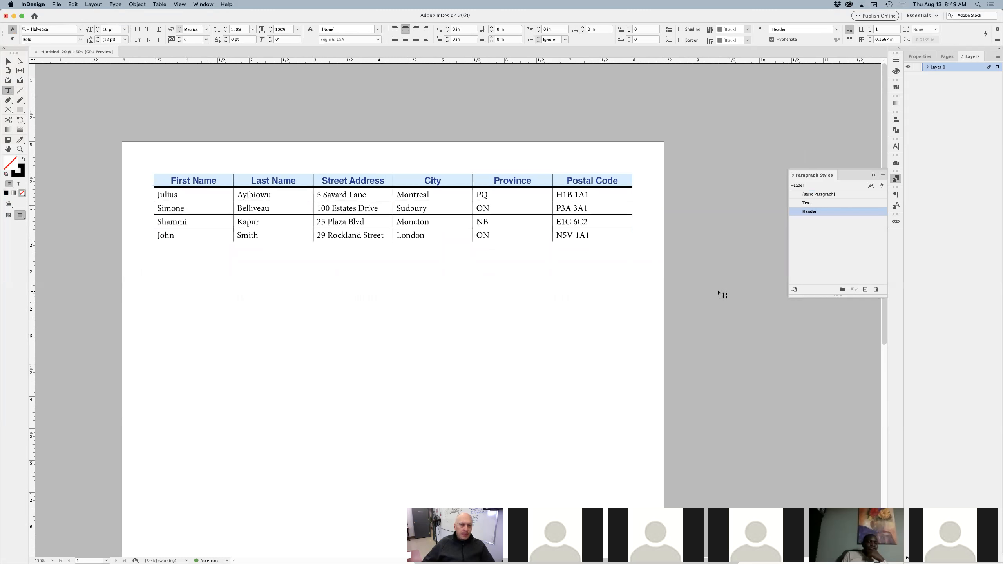
click(152, 172)
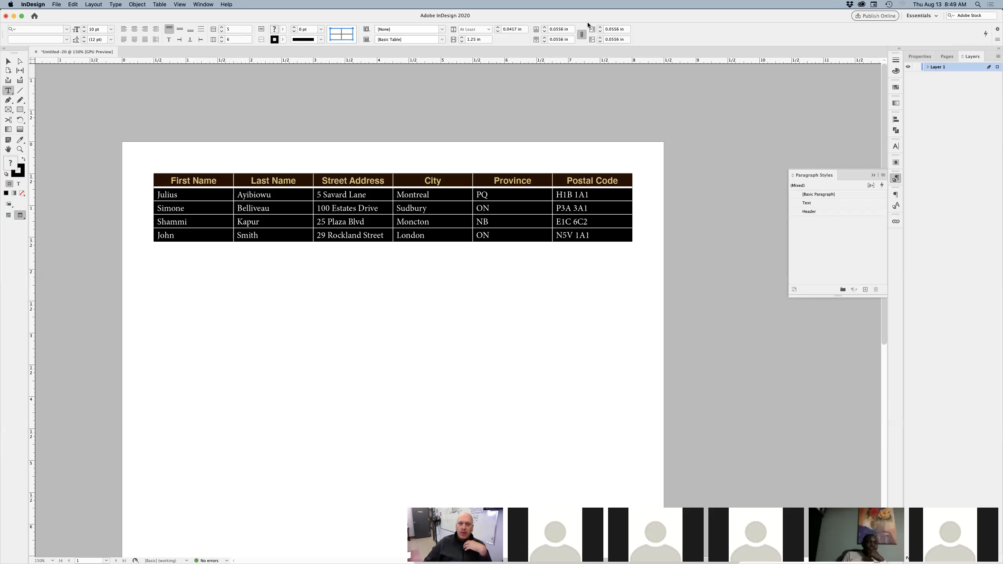
click(545, 32)
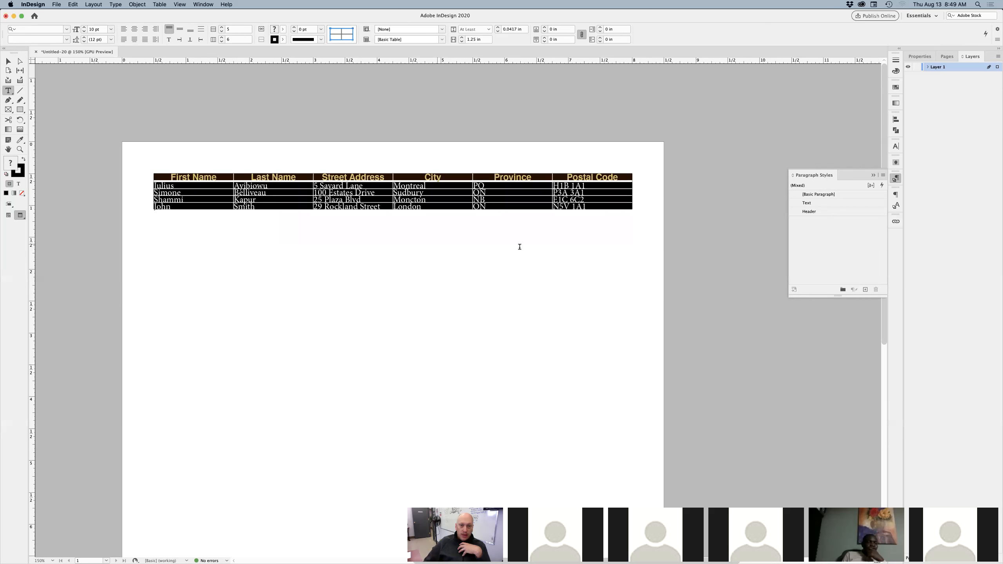
click(385, 228)
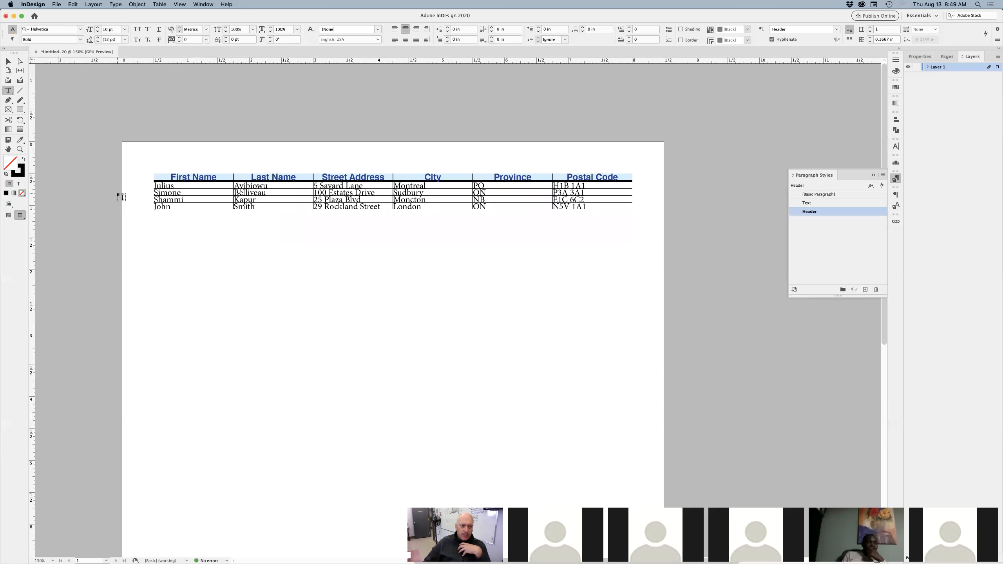
- Set the minimum row height of the entire table to 0.3125 in
click(153, 173)
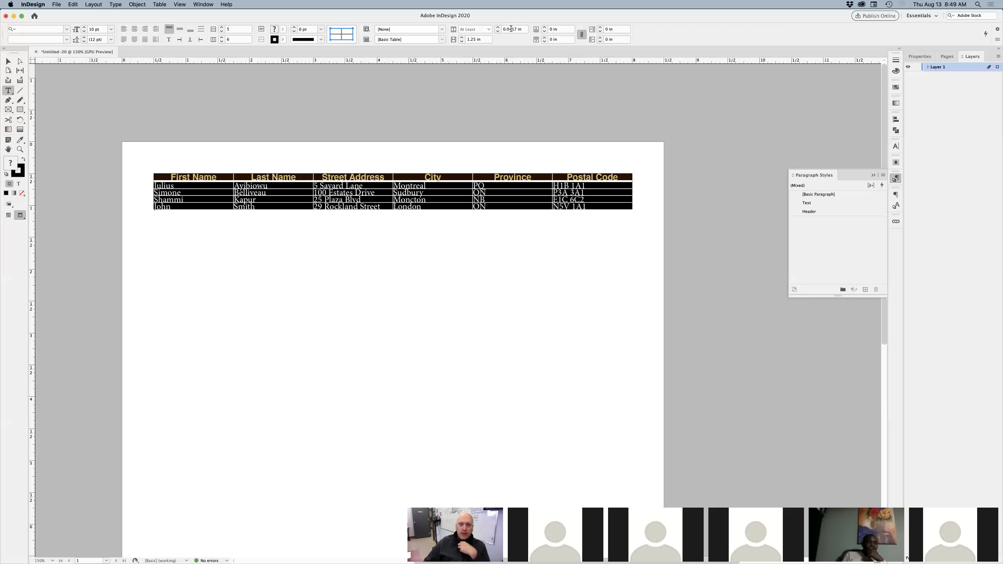
click(499, 28)
click(499, 28)
click(499, 28)
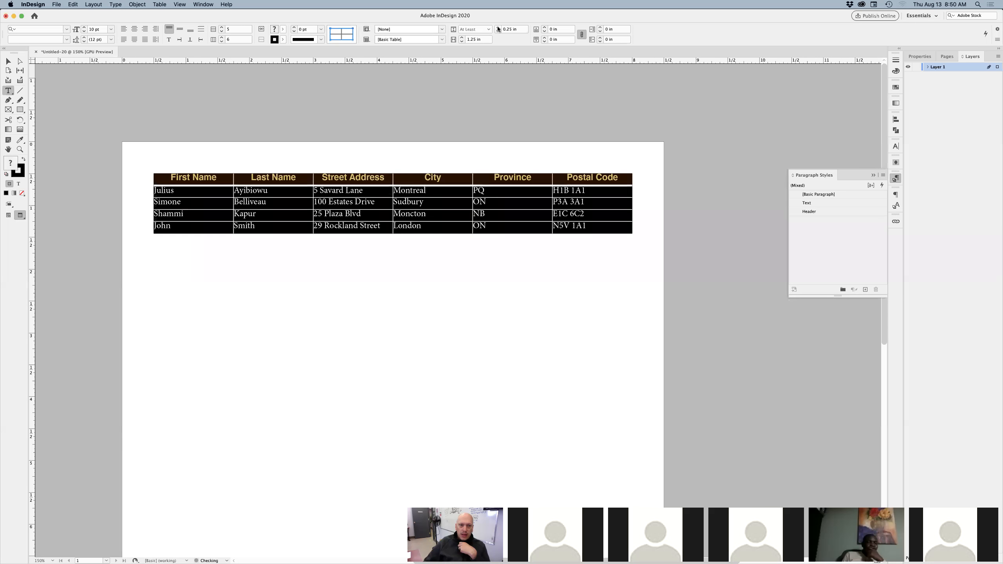
click(499, 28)
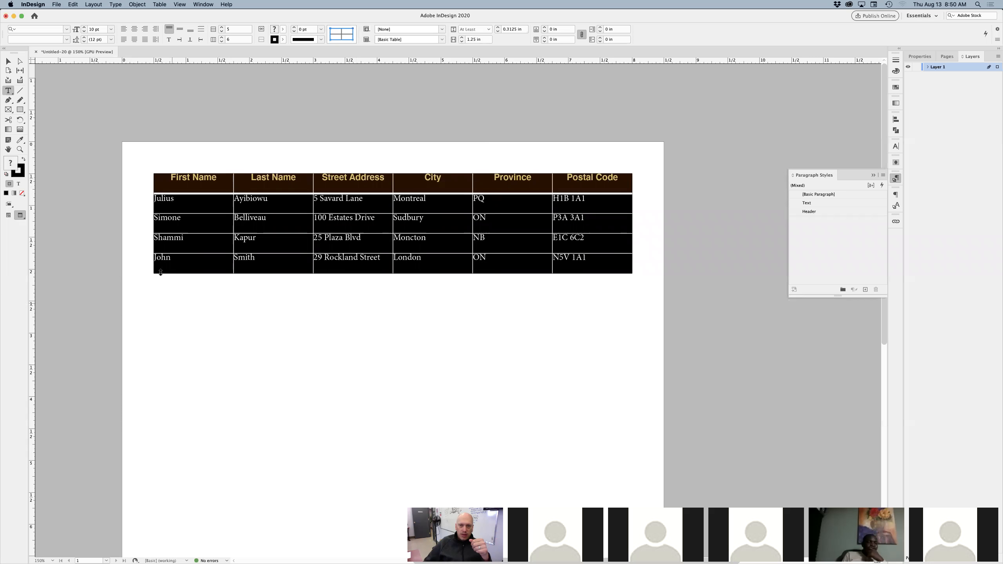
- Set the width of all the table's columns to 1 in
click(461, 39)
click(461, 39)
click(461, 39)
click(461, 39)
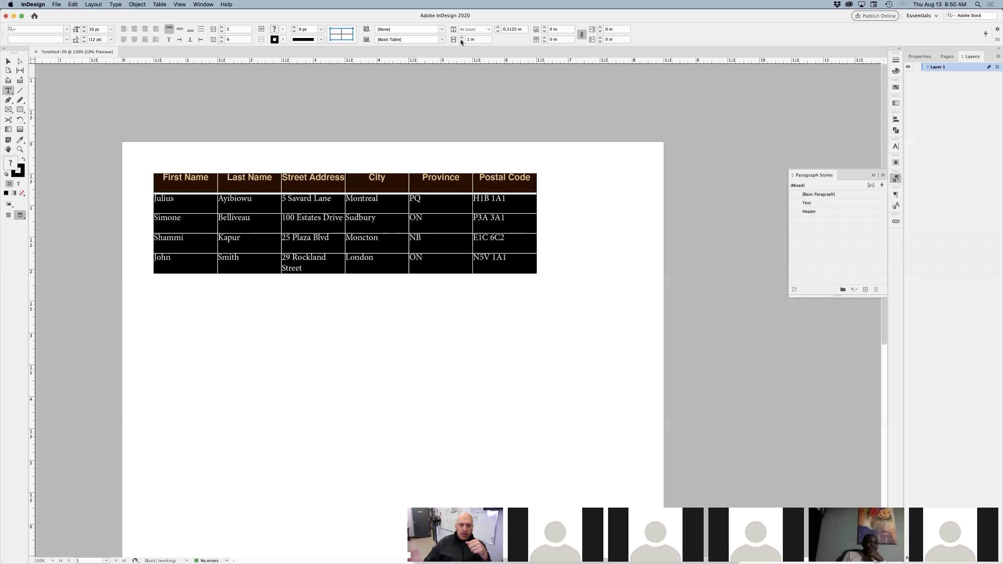
- Widen only the Street Address column to 1.3125 in
click(318, 171)
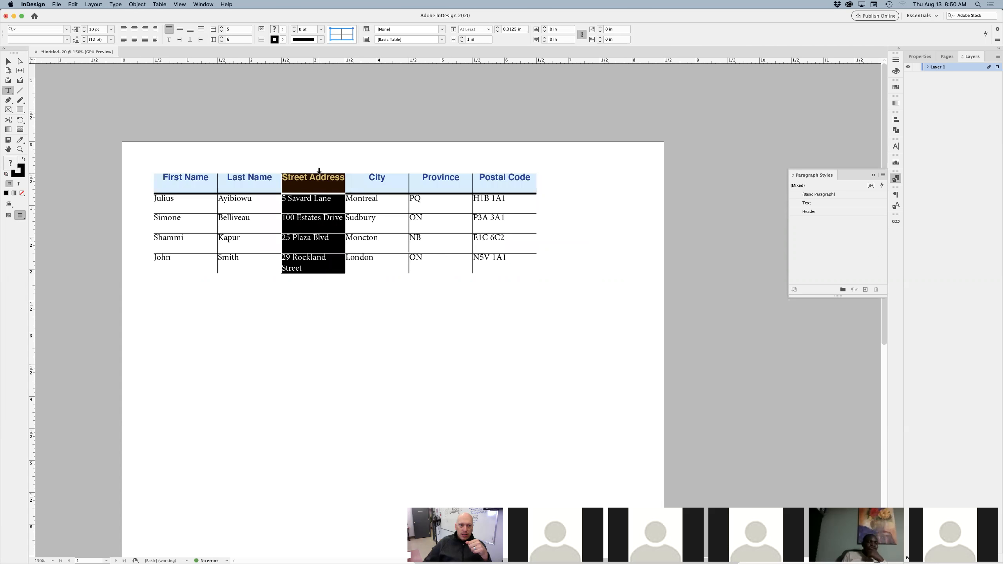
click(461, 37)
click(461, 37)
click(461, 36)
click(461, 37)
click(461, 37)
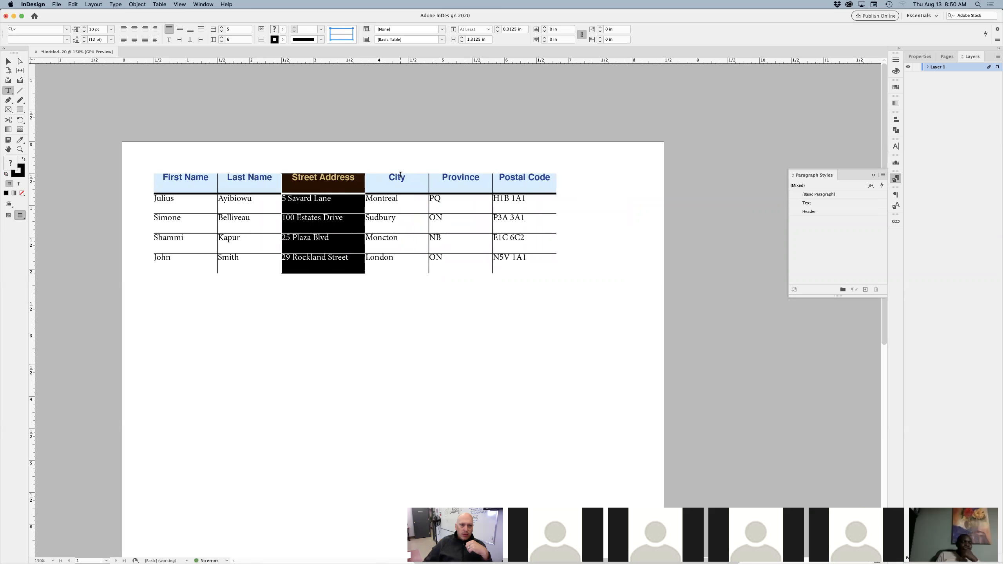
- Narrow only the City column to 0.8125 in
click(399, 171)
click(461, 41)
click(461, 41)
click(460, 40)
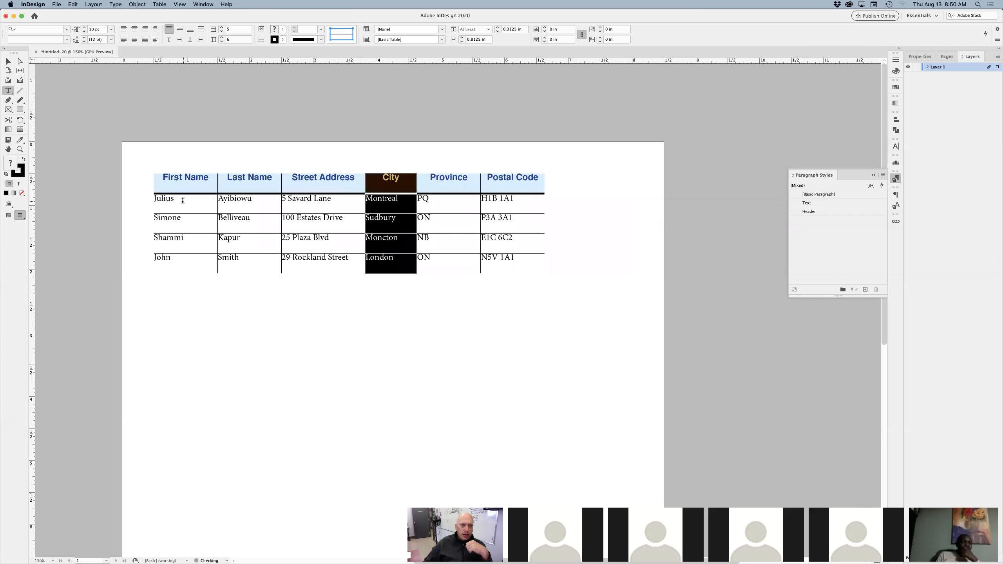
- Edit the Text paragraph style so that its paragraph alignment is Center
click(167, 200)
click(795, 202)
double_click(796, 203)
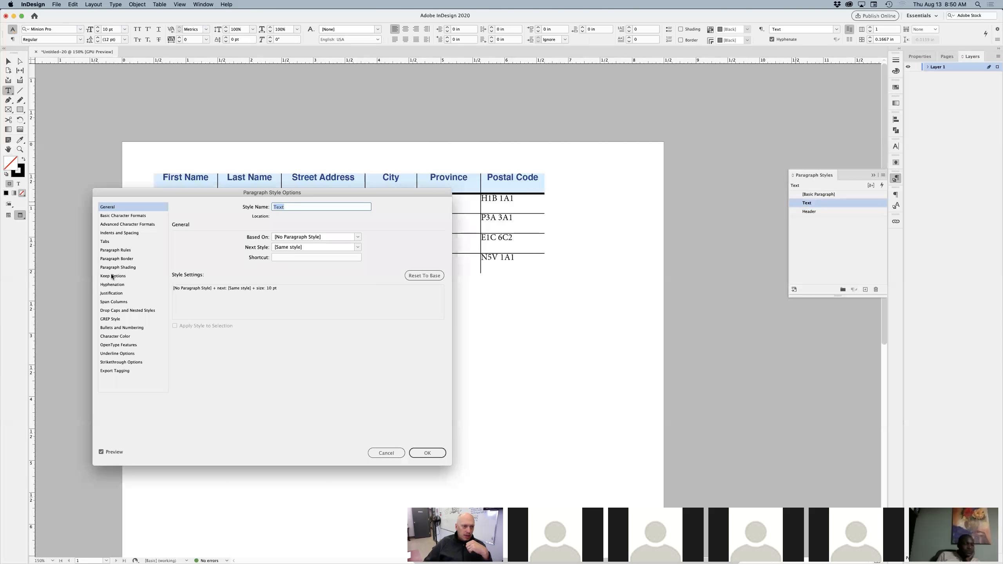
drag(250, 193, 526, 198)
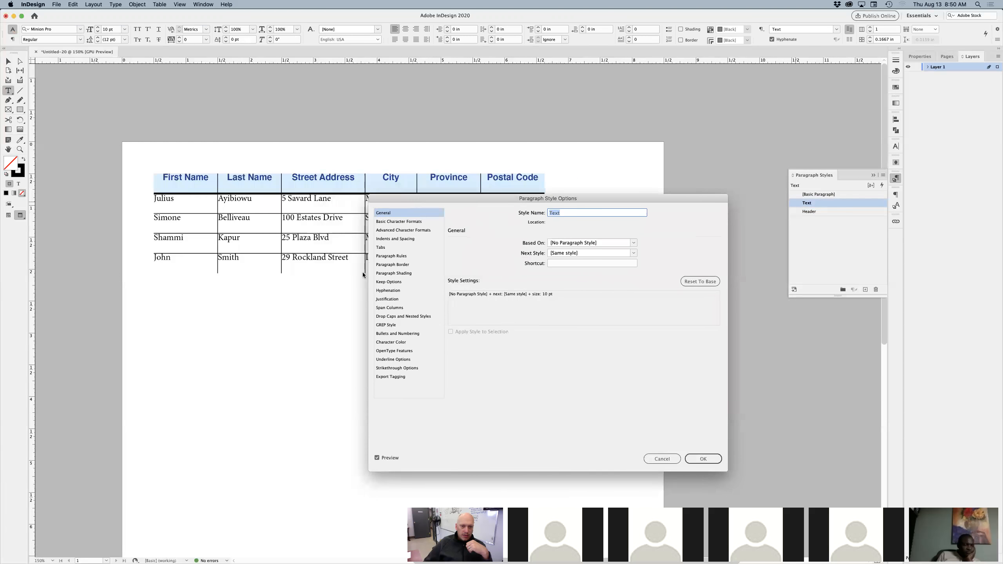
click(385, 239)
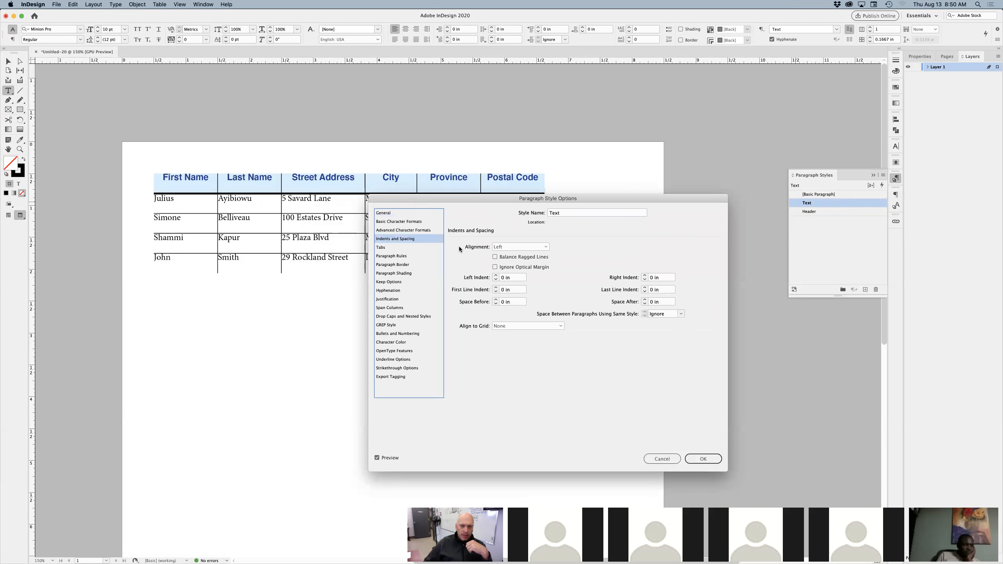
click(527, 247)
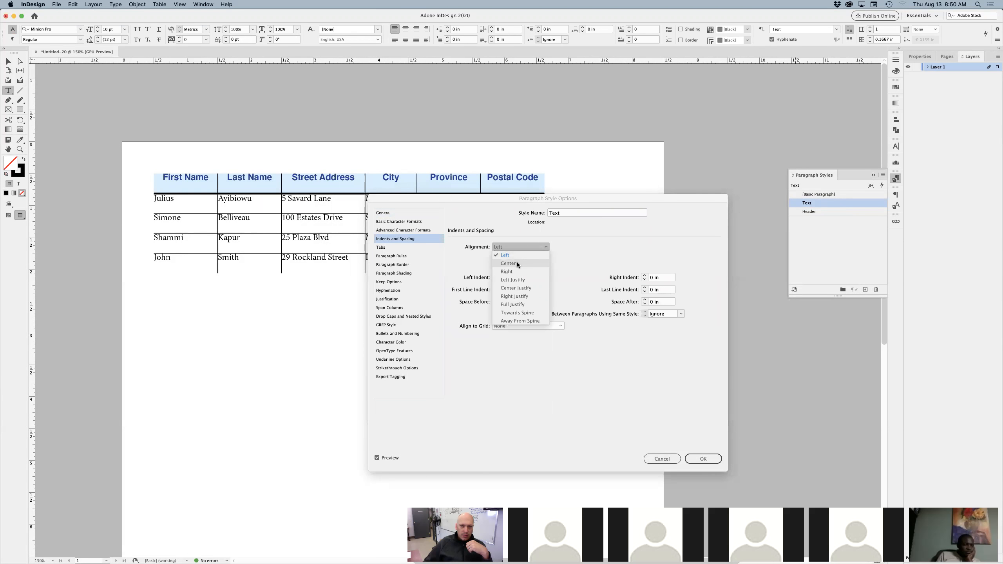
click(517, 264)
click(702, 459)
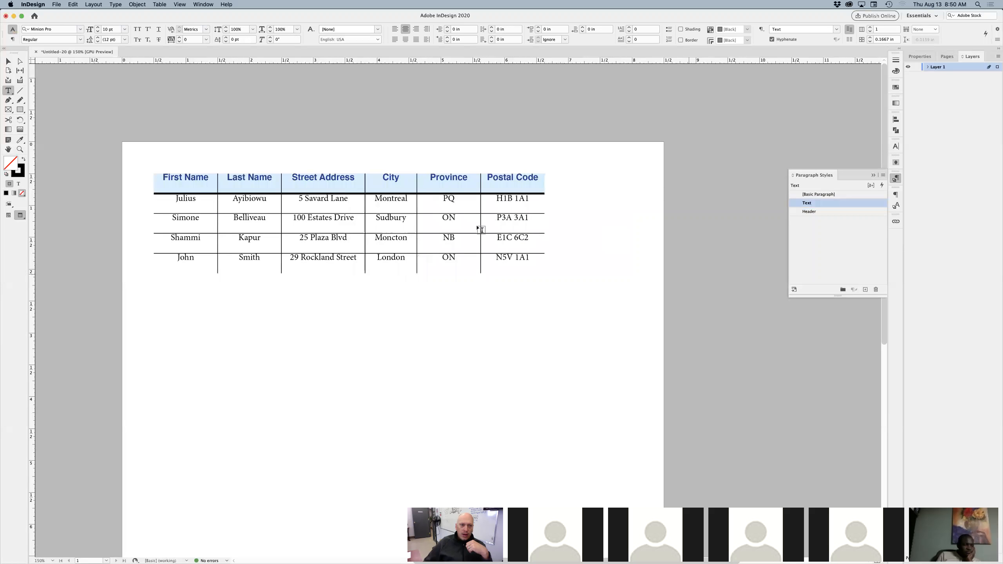
- Try bottom alignment on the heading row's text, and settle on vertically centred alignment within the cells
drag(163, 179, 192, 197)
click(192, 196)
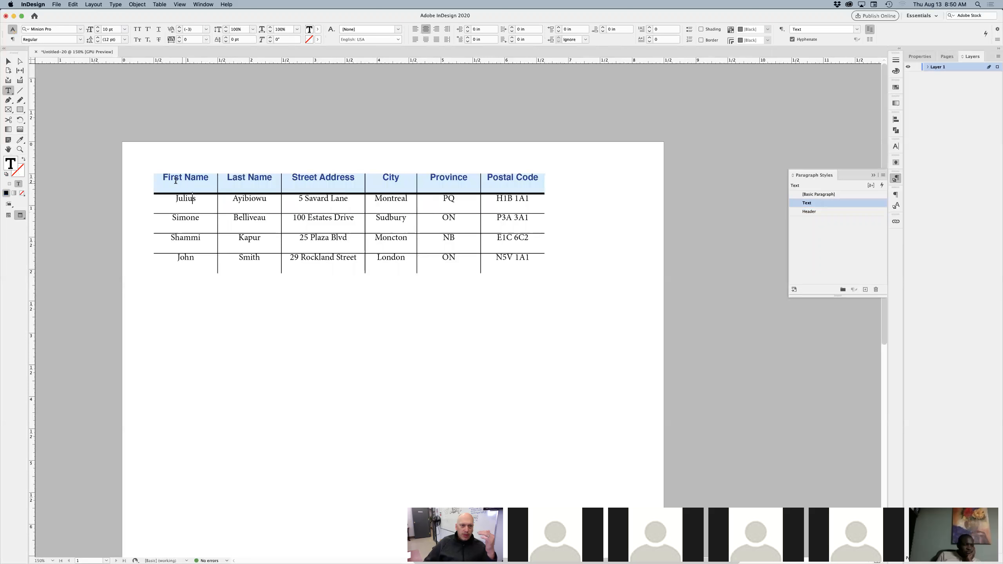
click(152, 184)
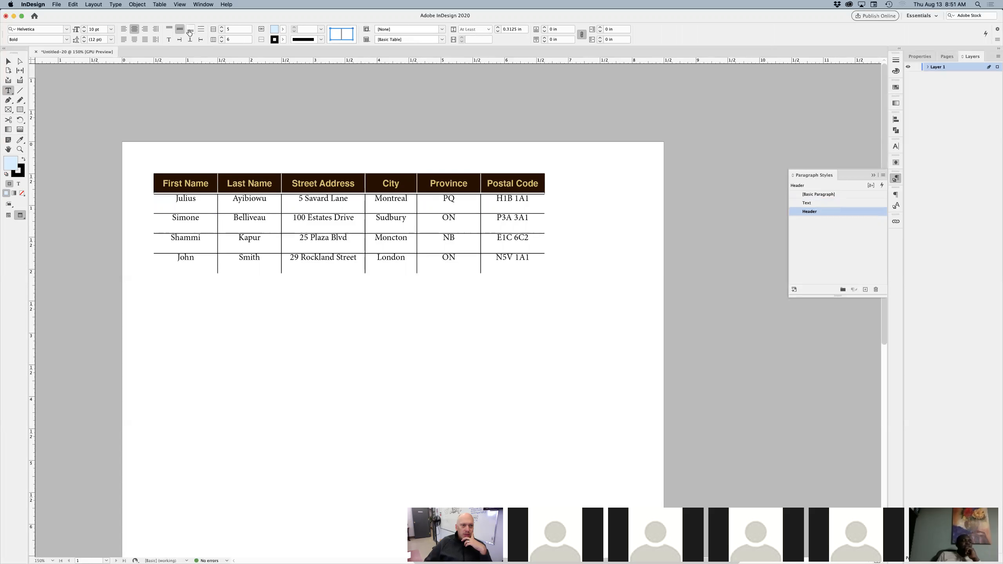
click(190, 30)
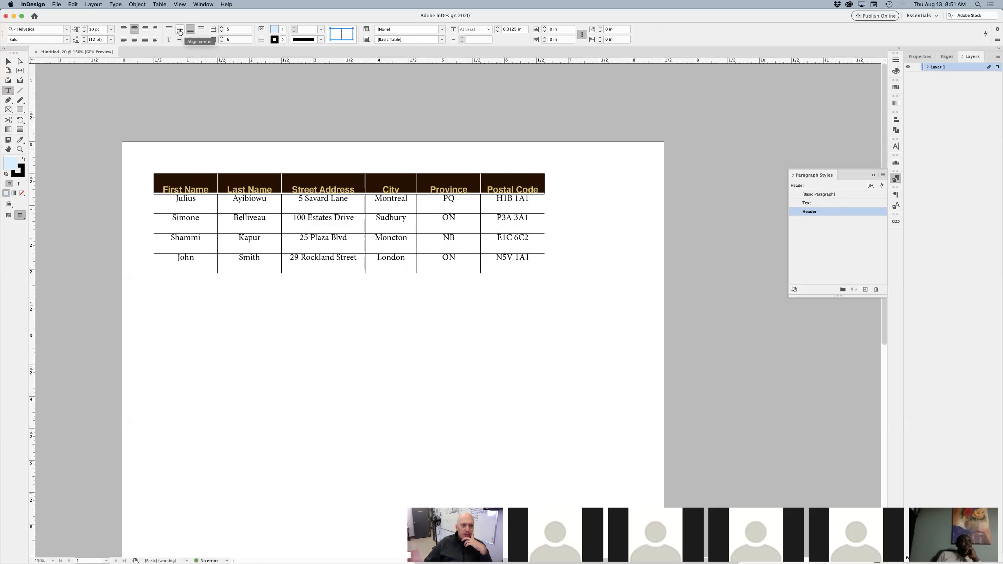
click(180, 31)
- Vertically centre the text in the four body rows of the table
drag(152, 202, 152, 262)
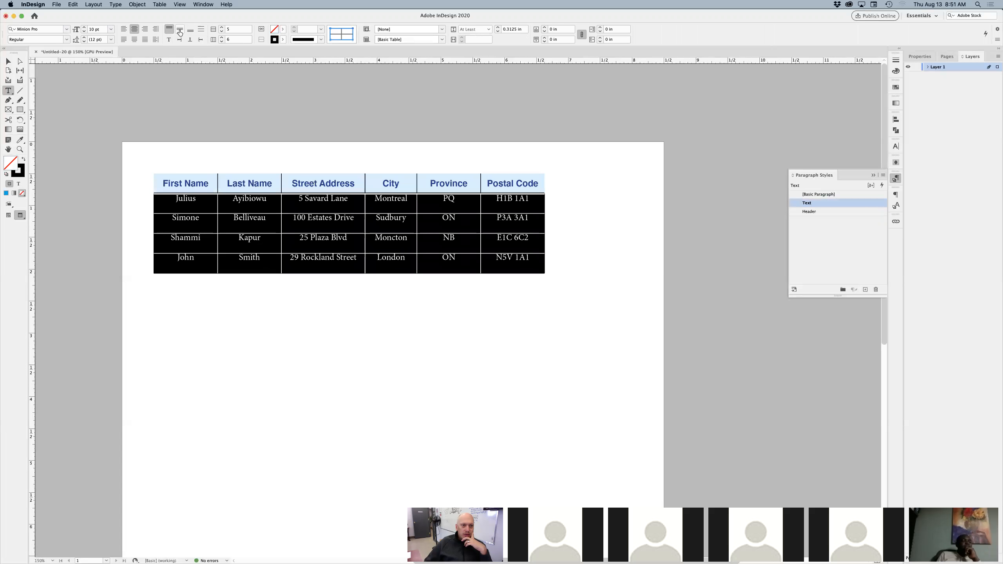
click(180, 30)
click(569, 285)
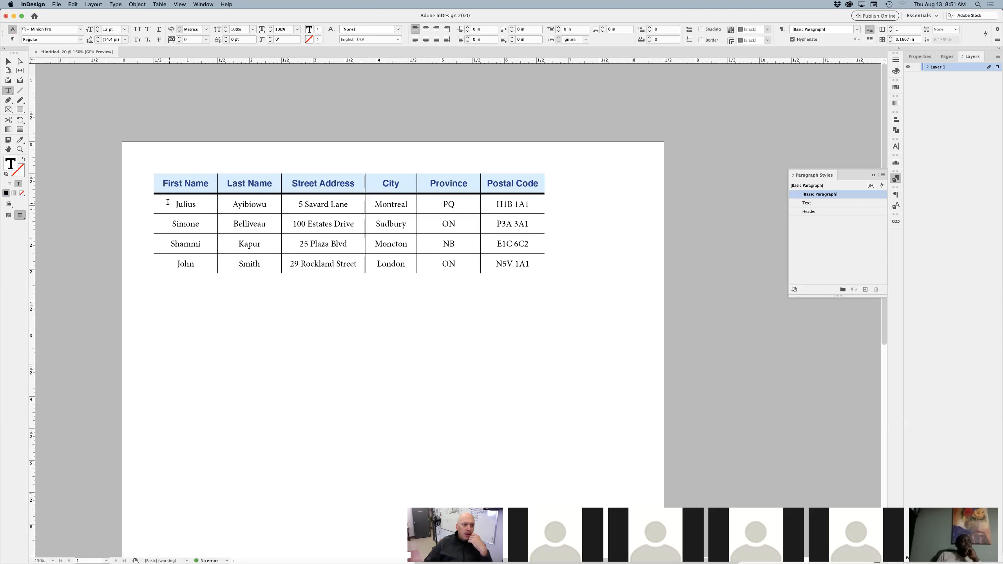
- Rotate the heading row's text 90° and increase the row height enough to fit the vertical column titles
click(153, 182)
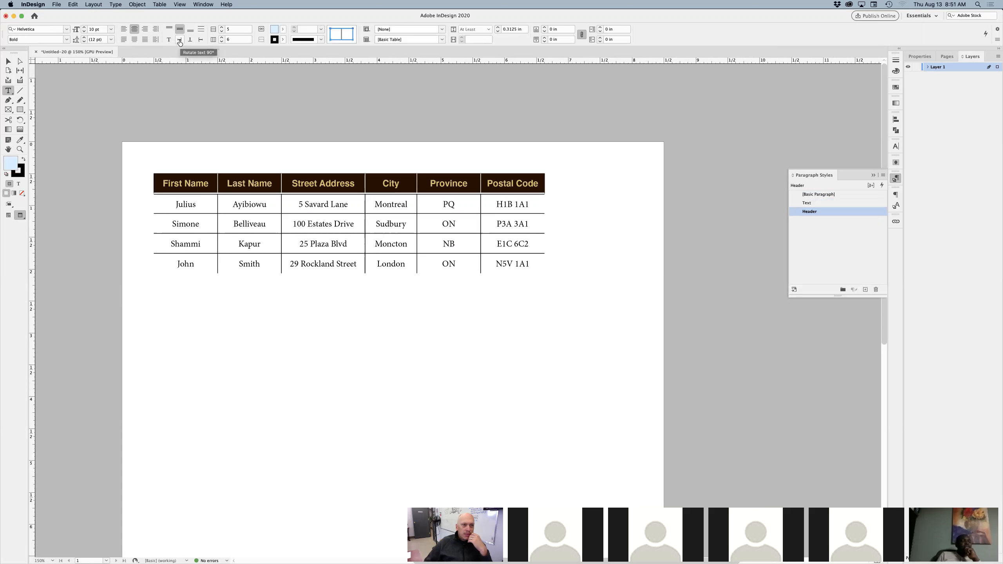
click(180, 40)
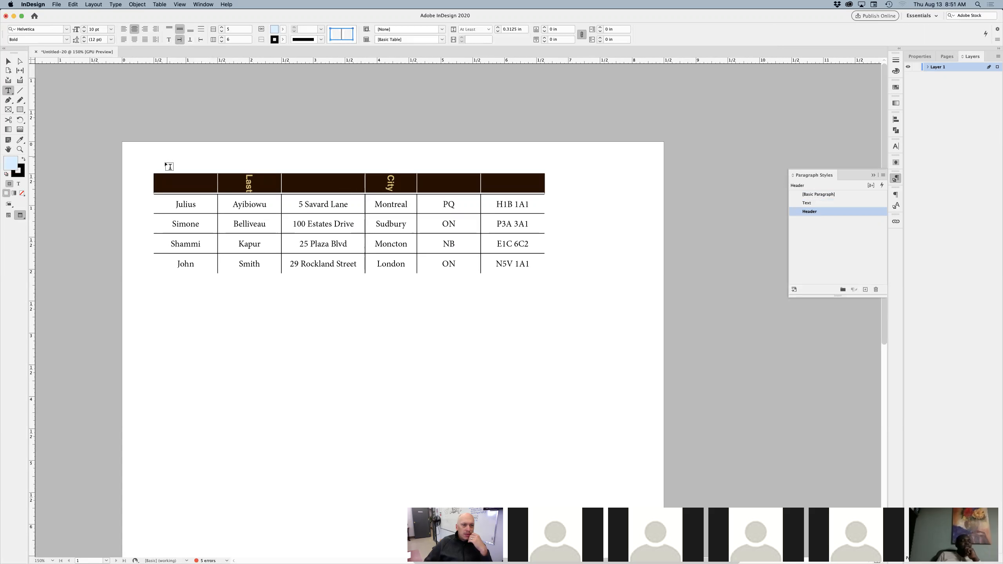
drag(498, 29, 499, 29)
click(498, 29)
click(9, 62)
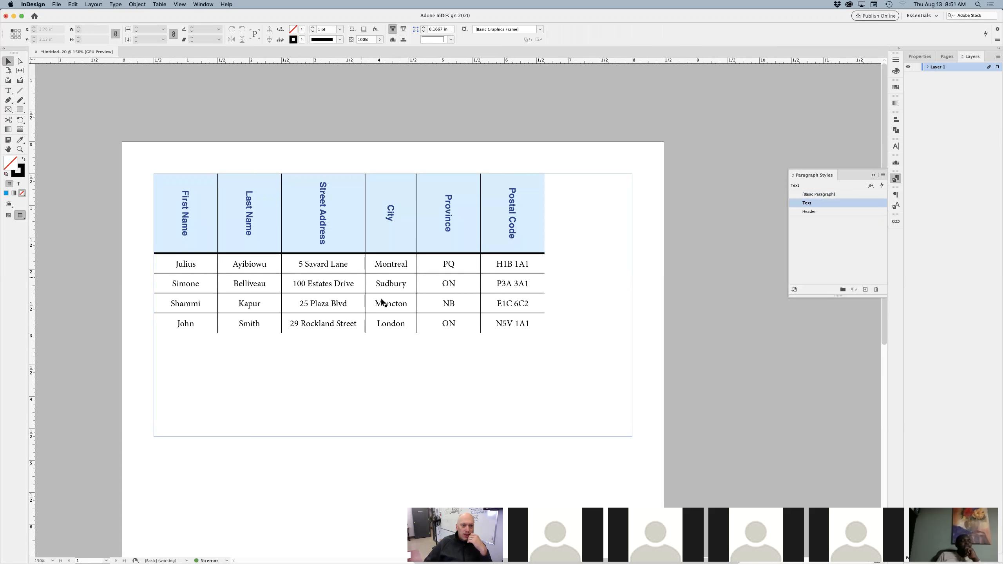
click(657, 363)
click(354, 267)
- Switch to the assignment PDF in Acrobat, copy the complete Phone Number column including its heading, and return to InDesign
key(super+Tab)
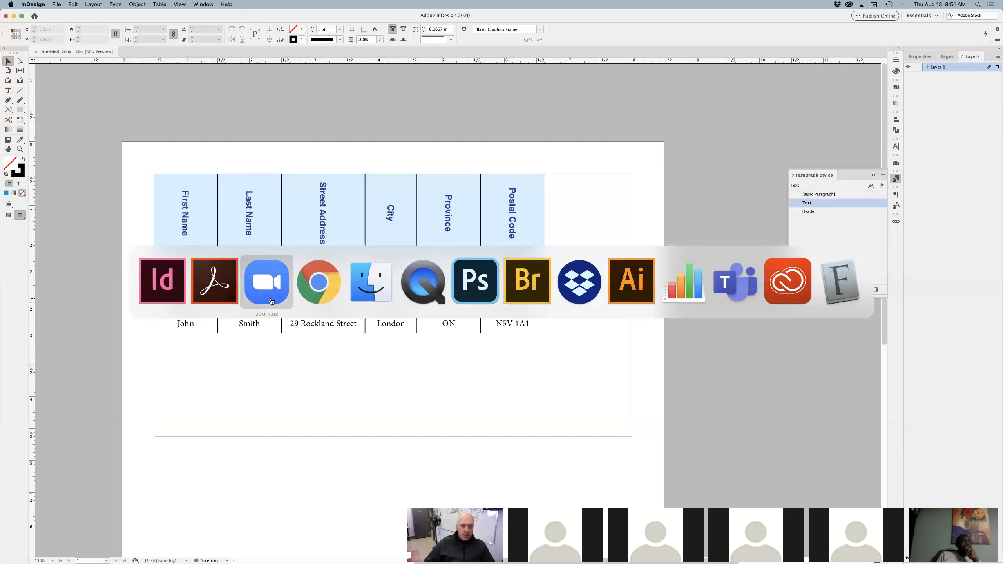
click(223, 292)
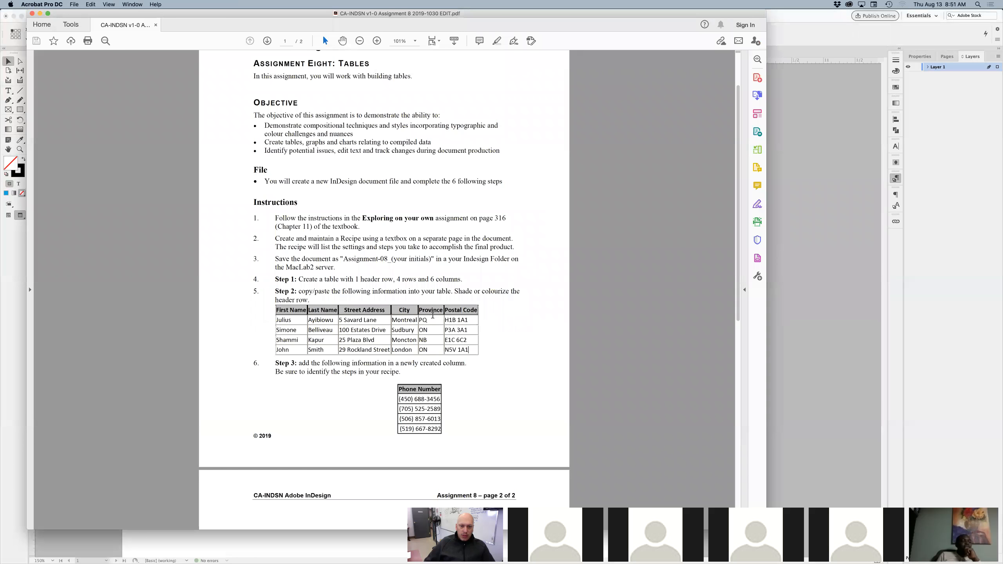
scroll(405, 374, down, 2)
drag(400, 375, 436, 416)
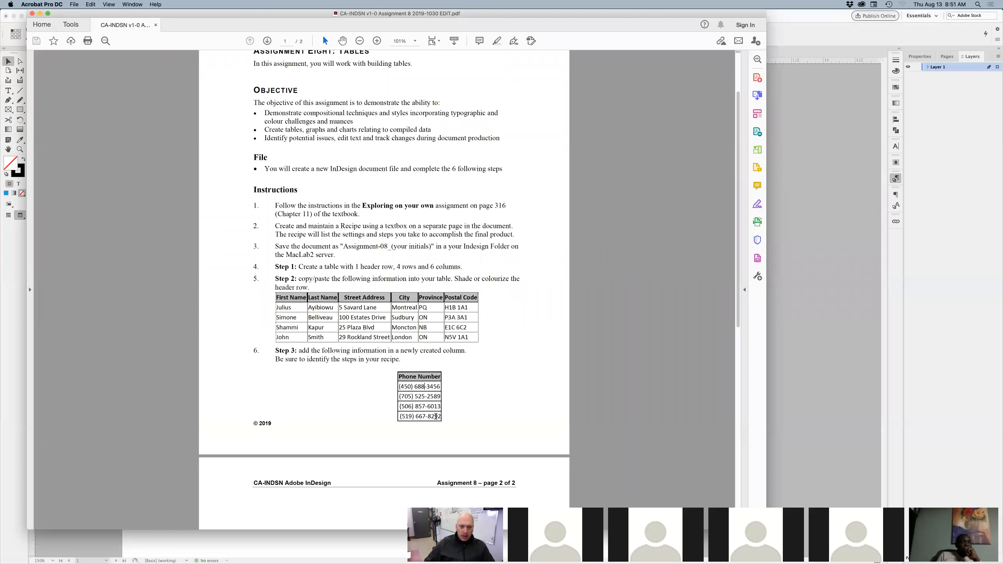
double_click(437, 416)
drag(404, 380, 438, 419)
key(super+c)
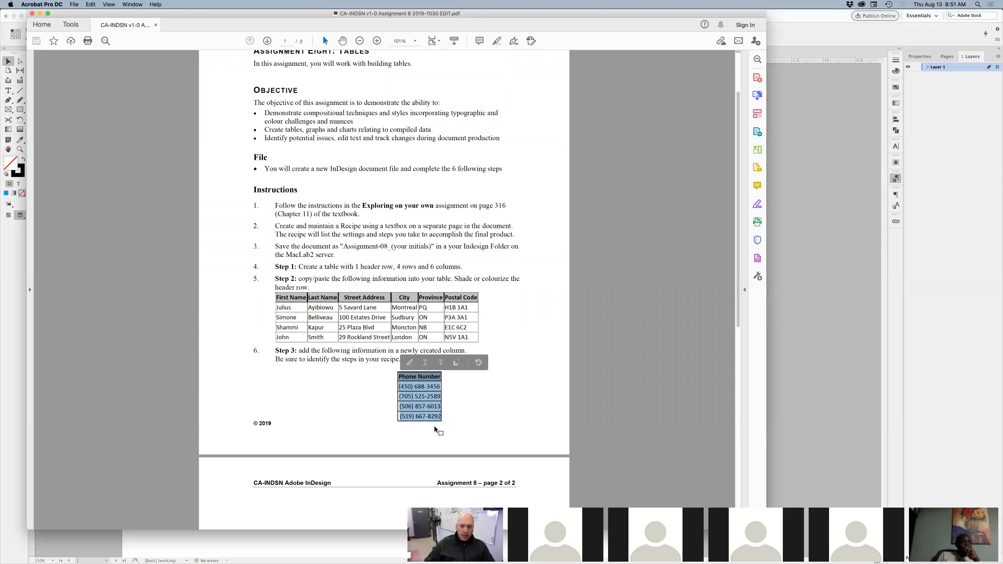
key(super+Tab)
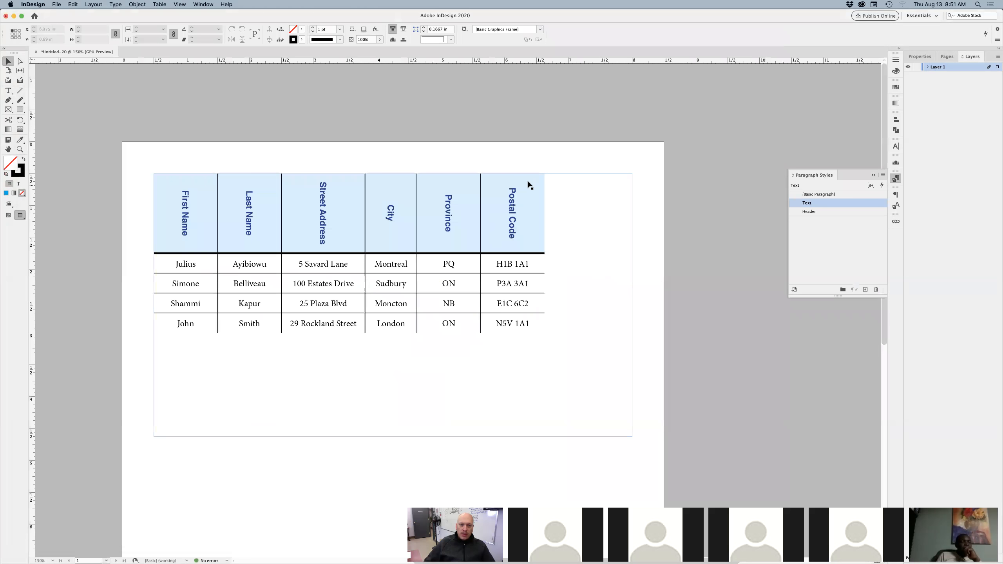
- Reopen the assignment PDF in Acrobat and read the Step 3 instruction and the steps on page 2
click(531, 187)
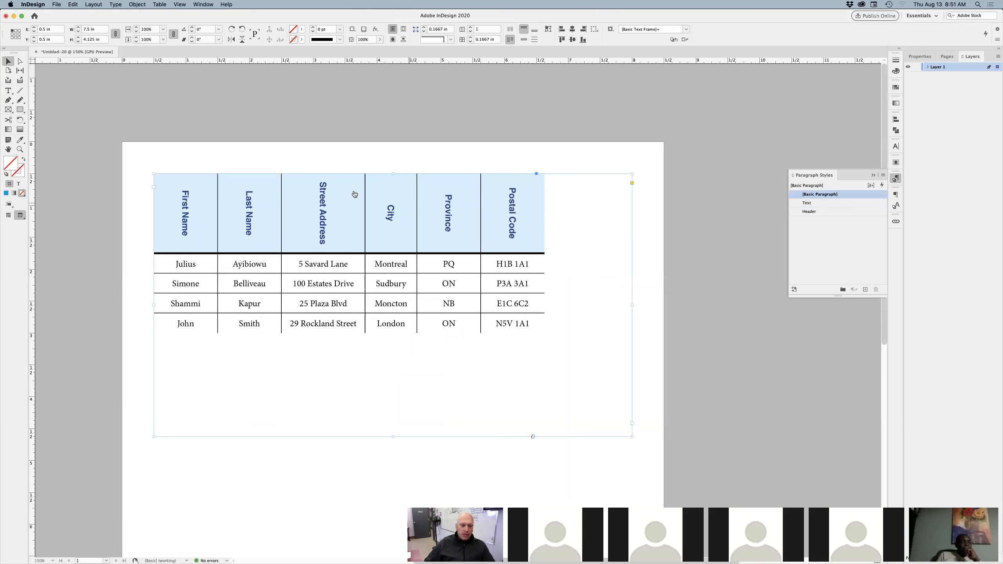
key(super+Tab)
click(216, 285)
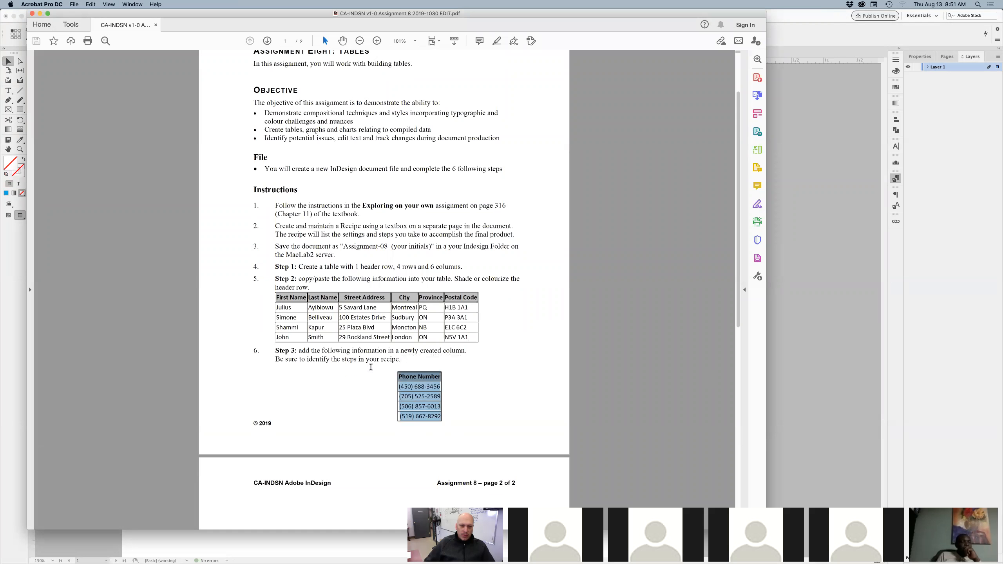
drag(299, 351, 470, 372)
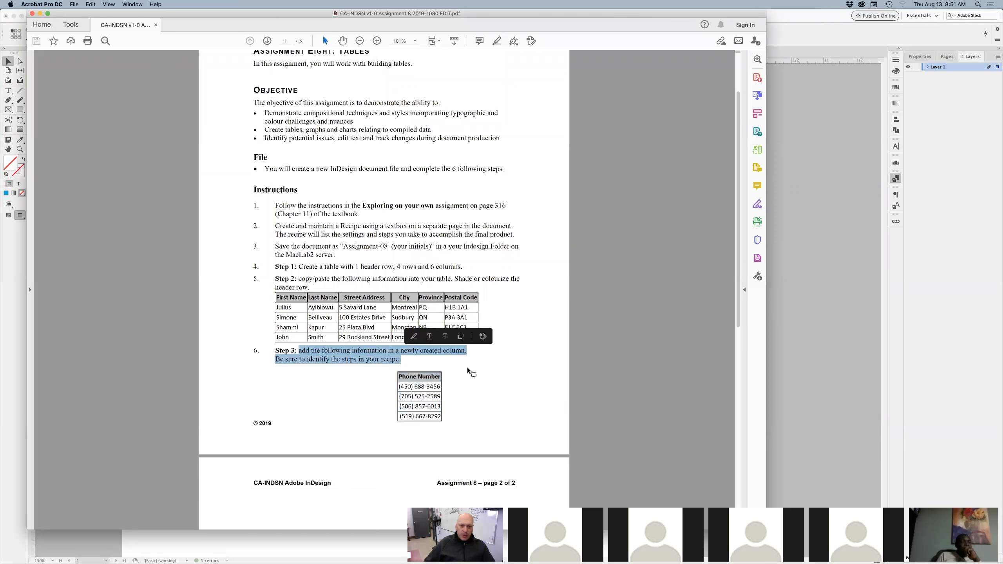
scroll(487, 371, down, 5)
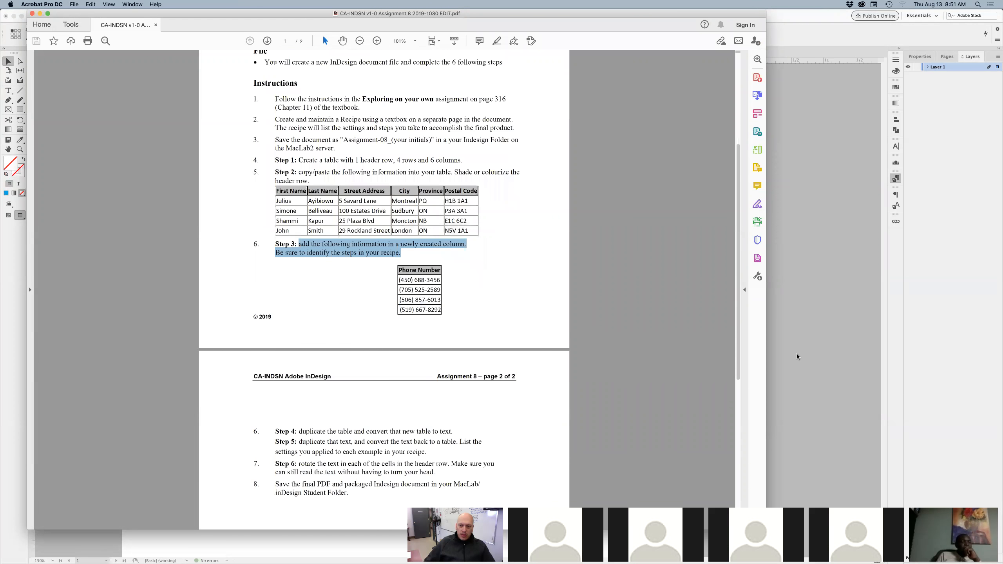
- Return to InDesign and insert one column to the right of the table's Postal Code column
click(797, 356)
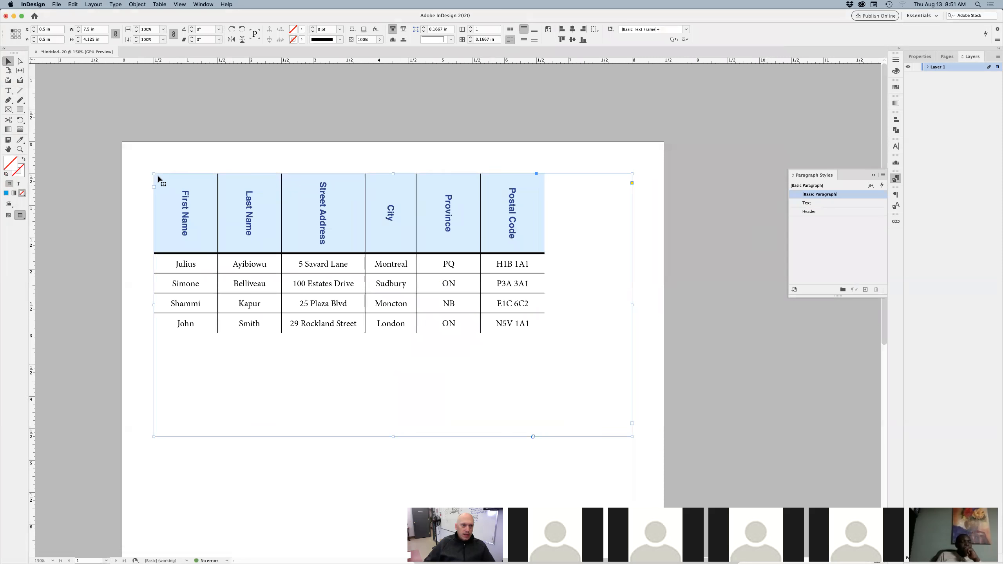
click(499, 176)
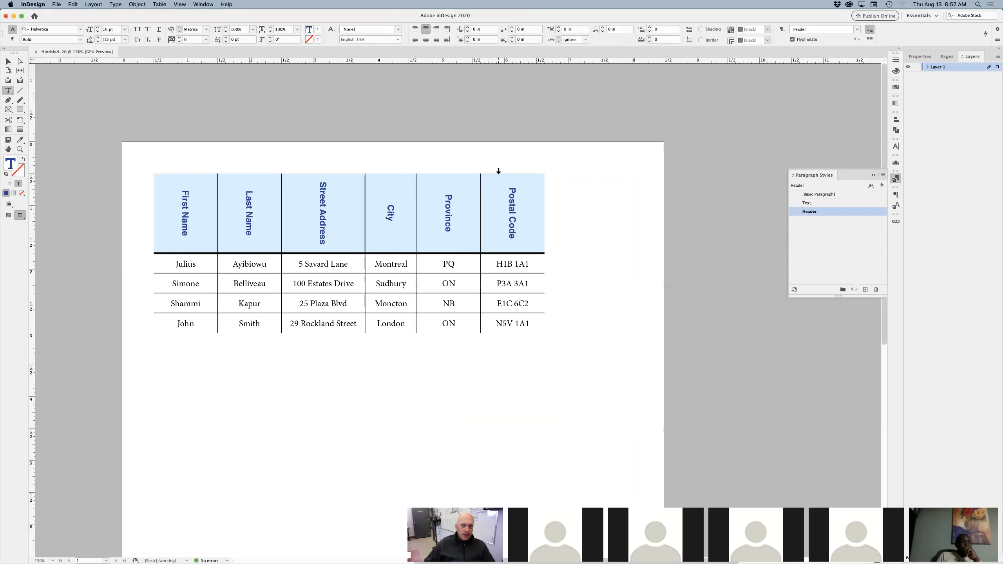
click(168, 4)
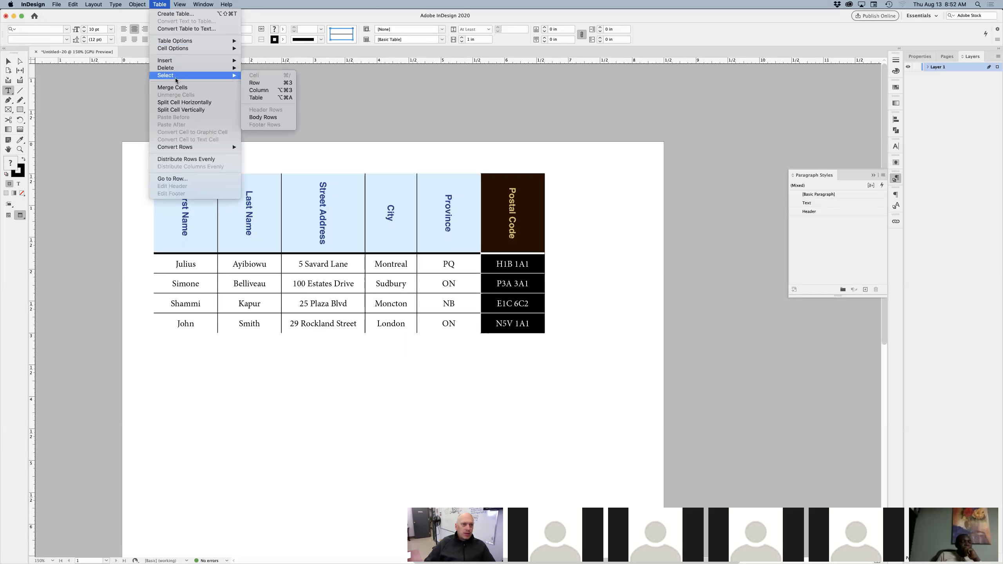
mouse_move(178, 59)
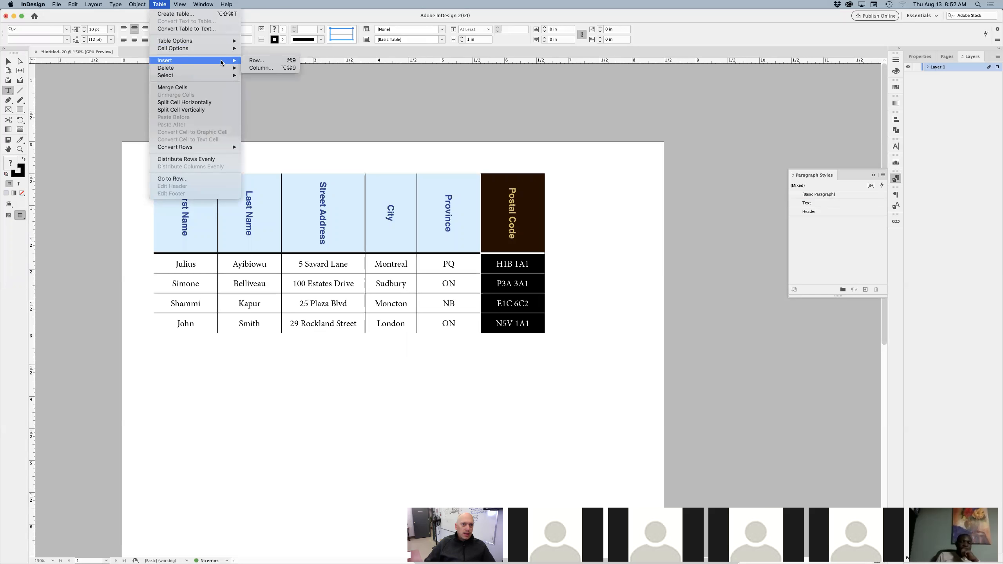
click(268, 68)
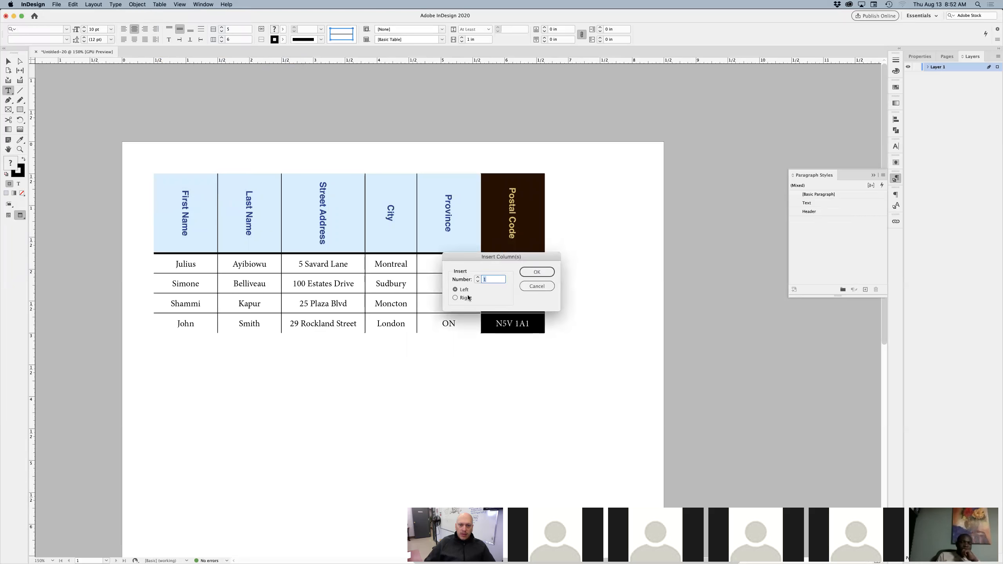
click(456, 298)
click(537, 272)
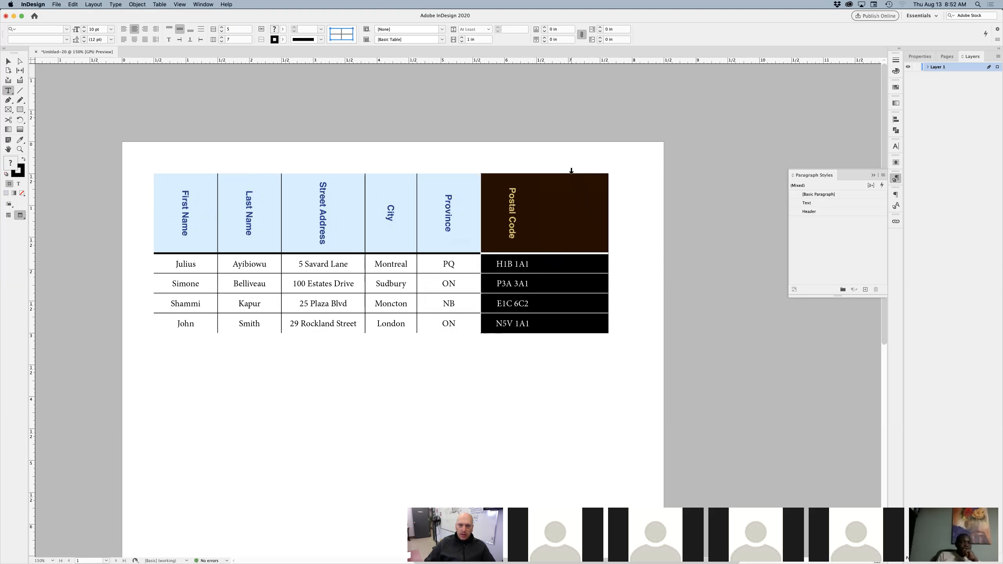
click(657, 329)
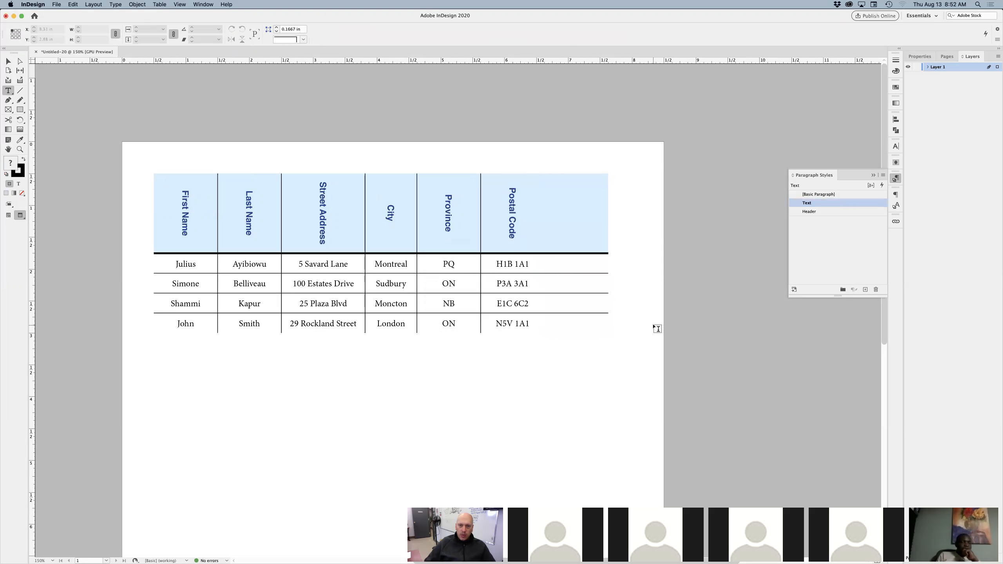
click(547, 177)
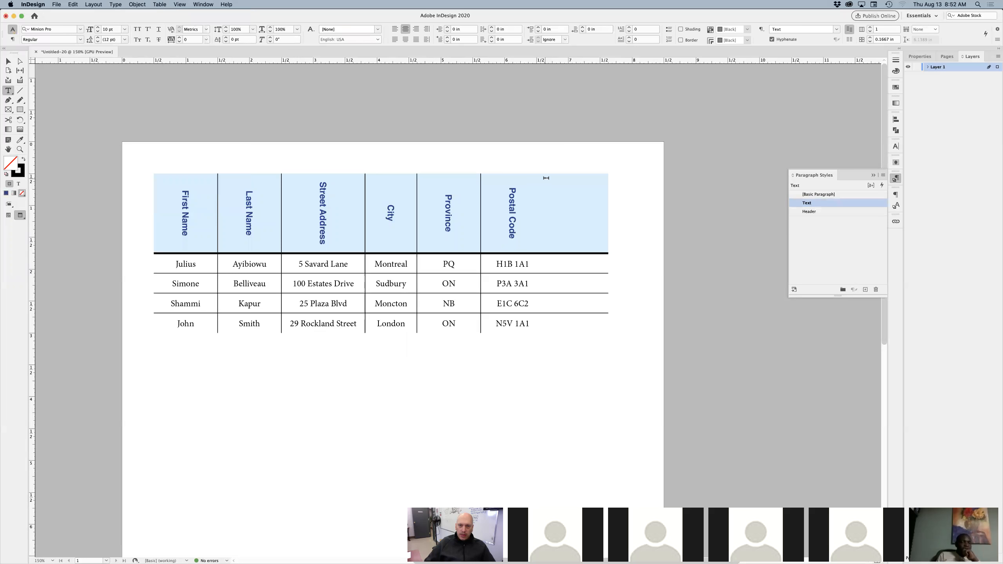
click(571, 172)
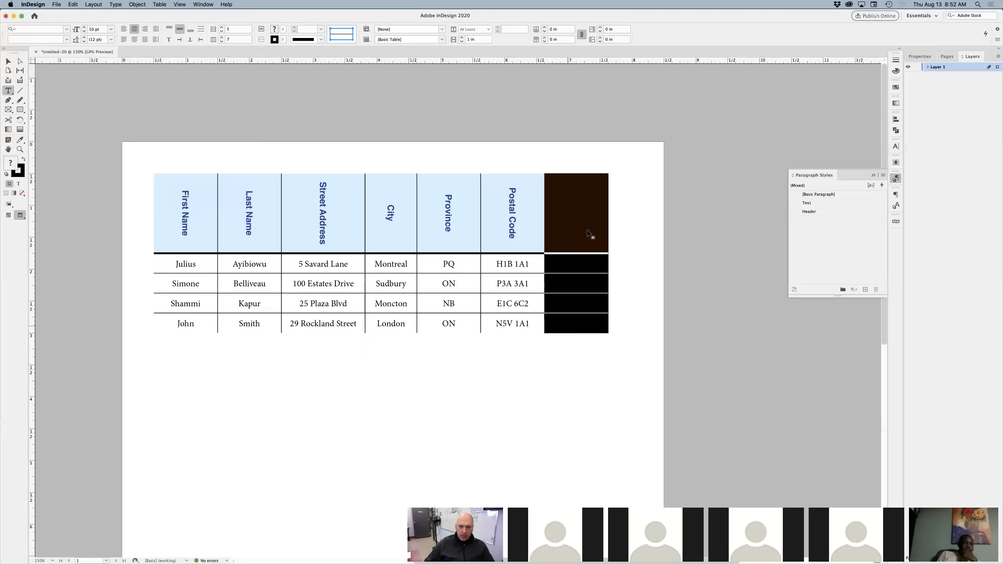
- Draw a text frame about 2.08 × 3.03 in on the pasteboard beside the page and paste the copied Phone Number list into it
click(647, 274)
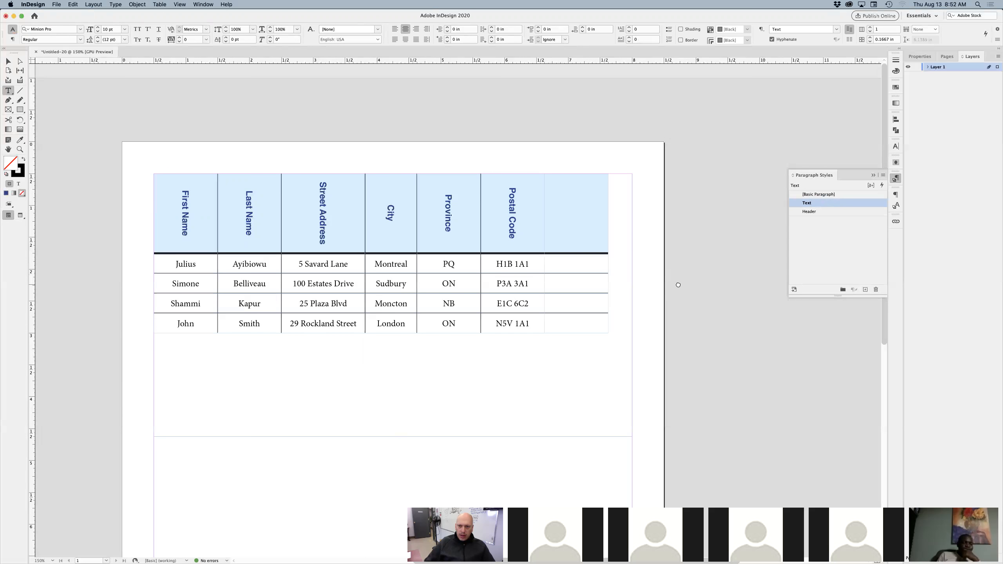
scroll(502, 206, right, 10)
drag(514, 203, 626, 367)
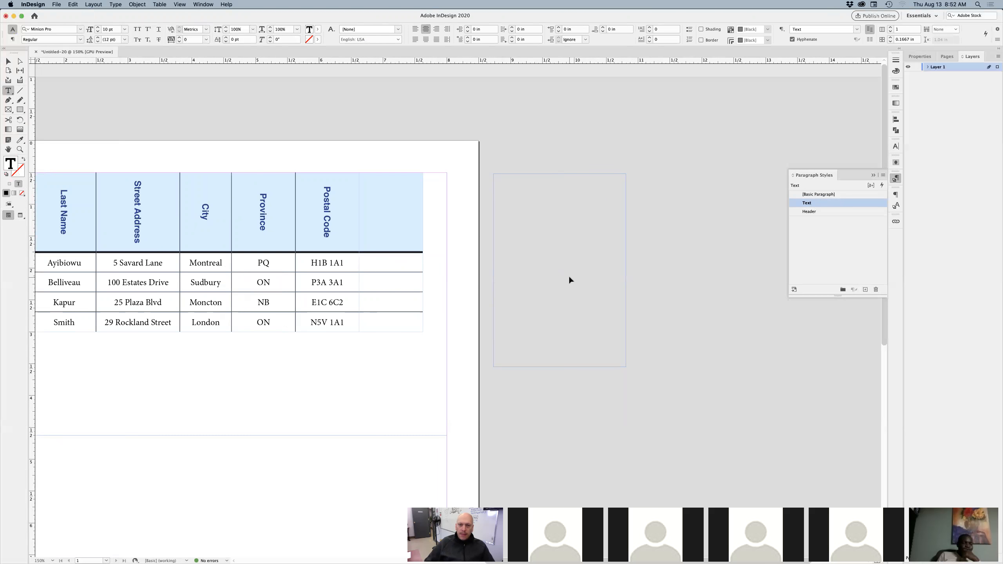
key(super+v)
key(Escape)
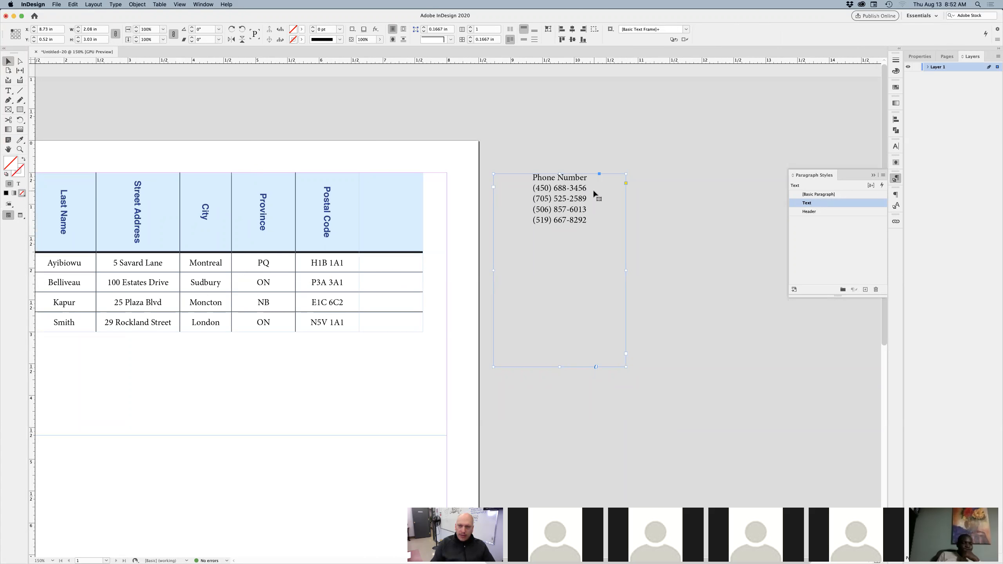
- Show the hidden characters and check the paragraph marks ending the first lines of the pasted phone list
key(super+i)
click(685, 342)
key(alt+super+i)
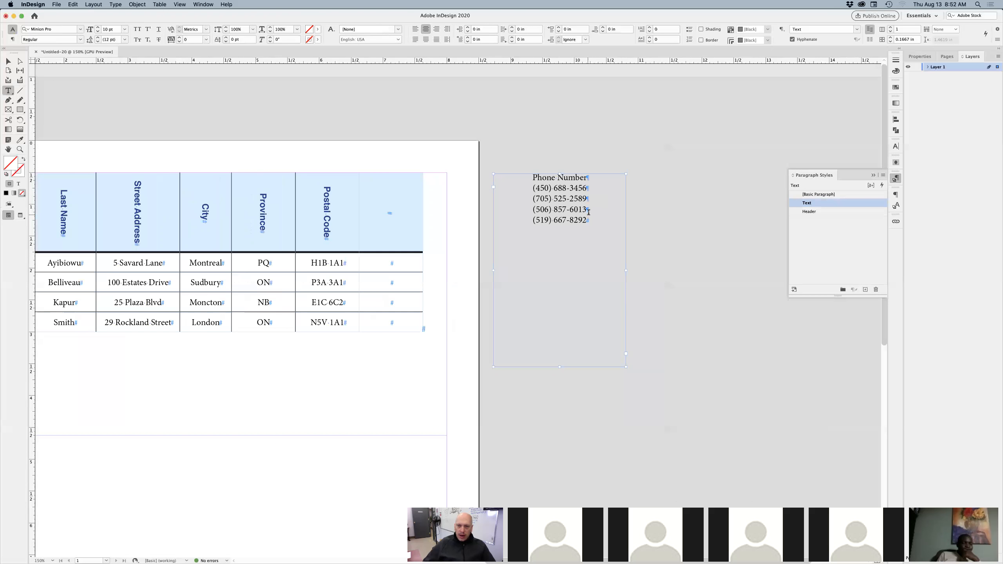
click(588, 177)
click(588, 188)
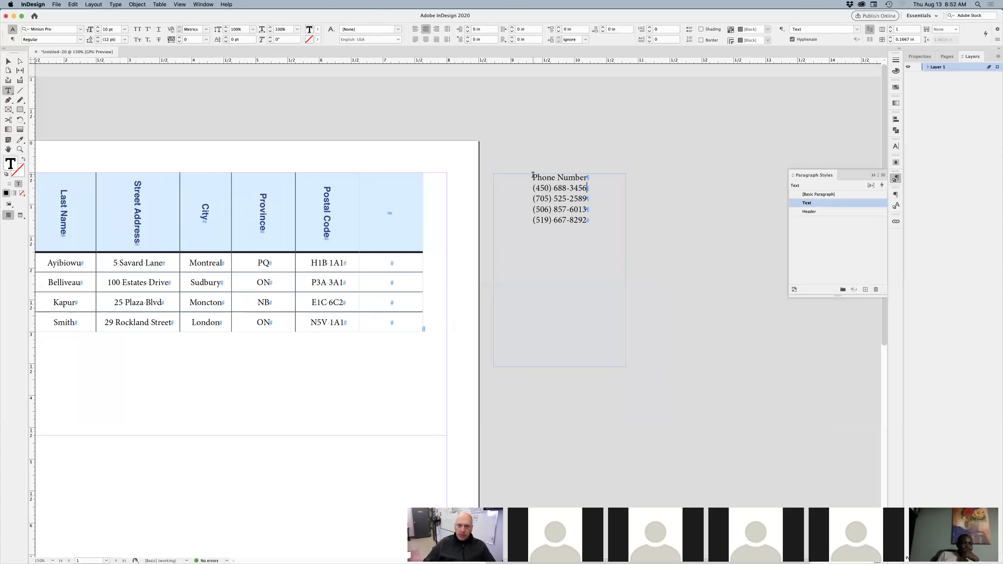
- Apply the Header paragraph style to the Phone Number heading in the pasteboard text frame
drag(533, 178, 601, 233)
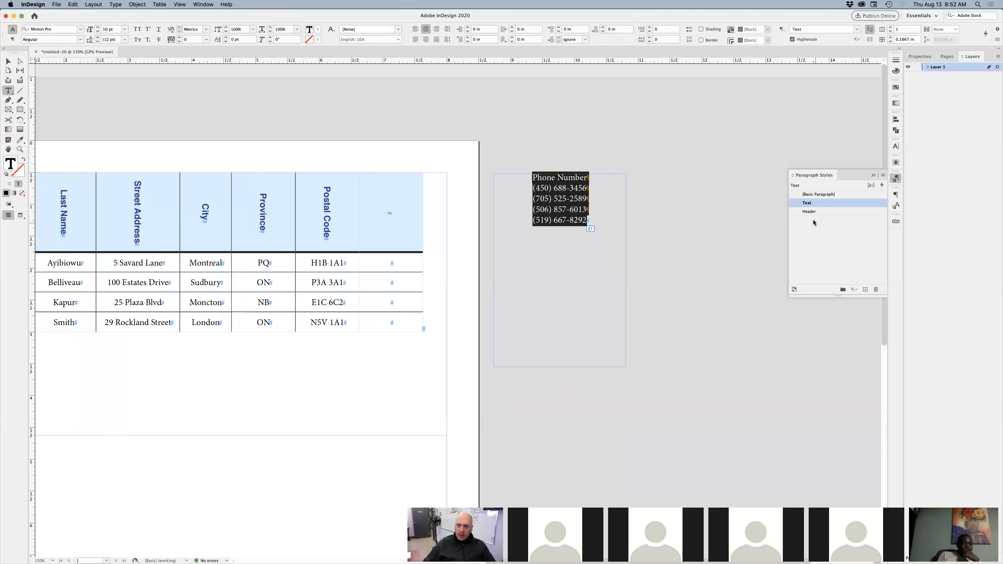
triple_click(562, 178)
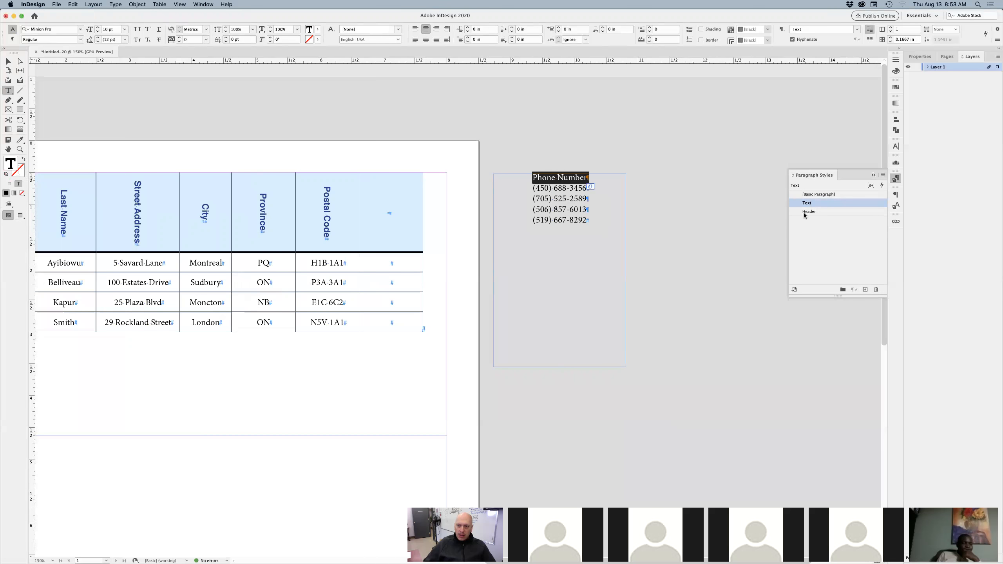
click(810, 212)
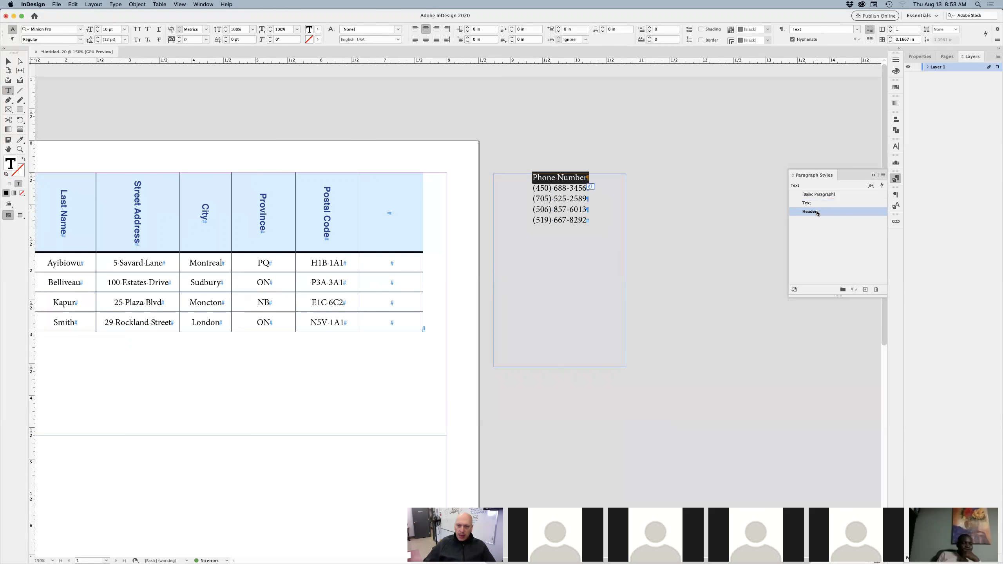
- Copy the whole Phone Number list from the pasteboard frame and paste it into the table's empty last column
click(528, 177)
drag(528, 178, 613, 237)
key(super+c)
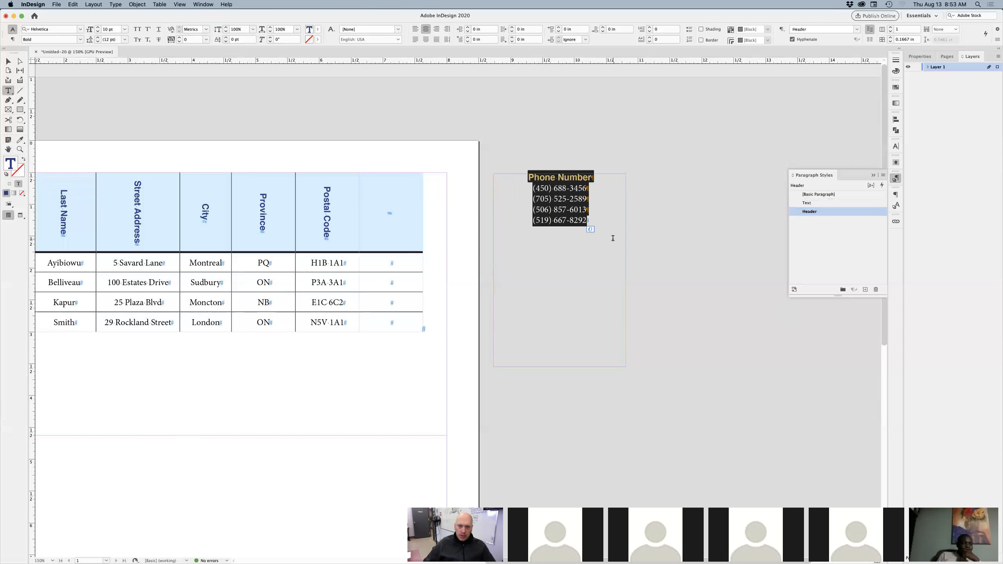
click(394, 202)
click(390, 170)
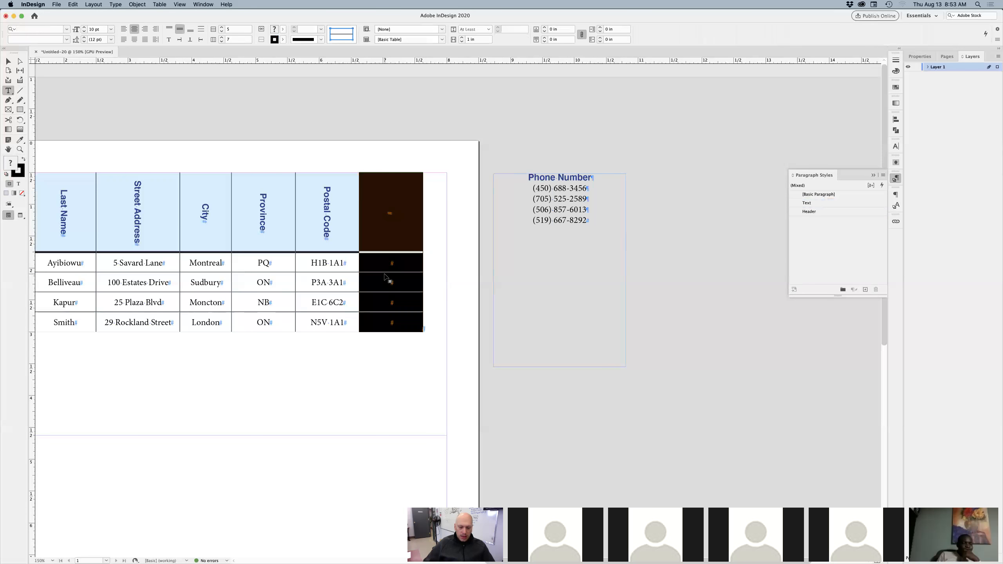
key(super+v)
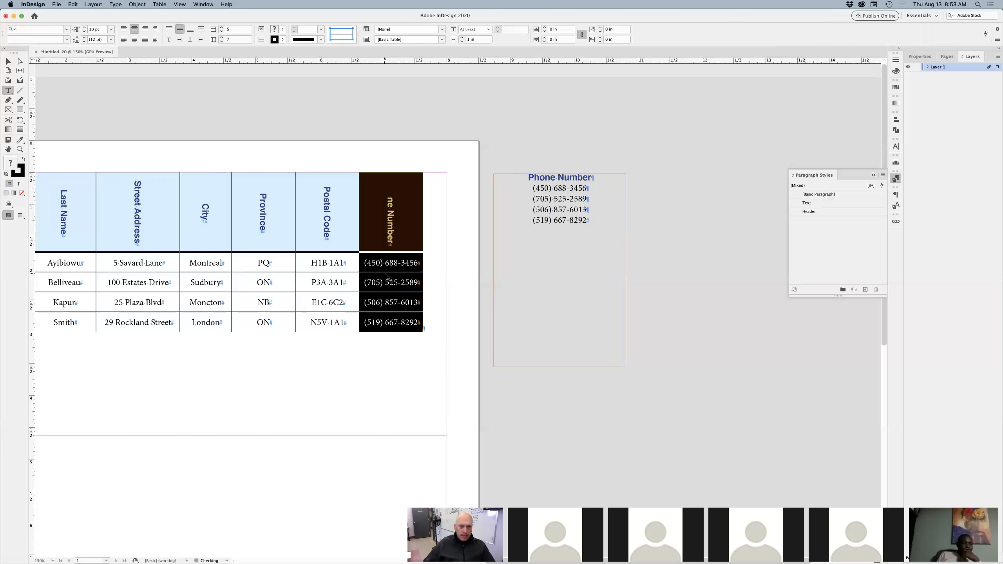
click(518, 412)
click(7, 62)
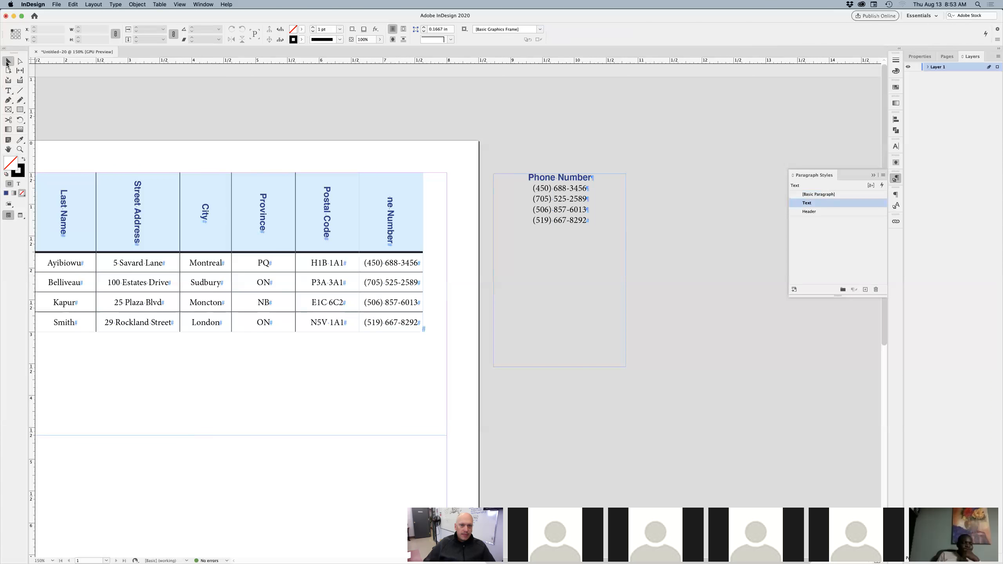
- Increase the heading row's height to 1.375 in so the rotated Phone Number title fits completely
double_click(391, 193)
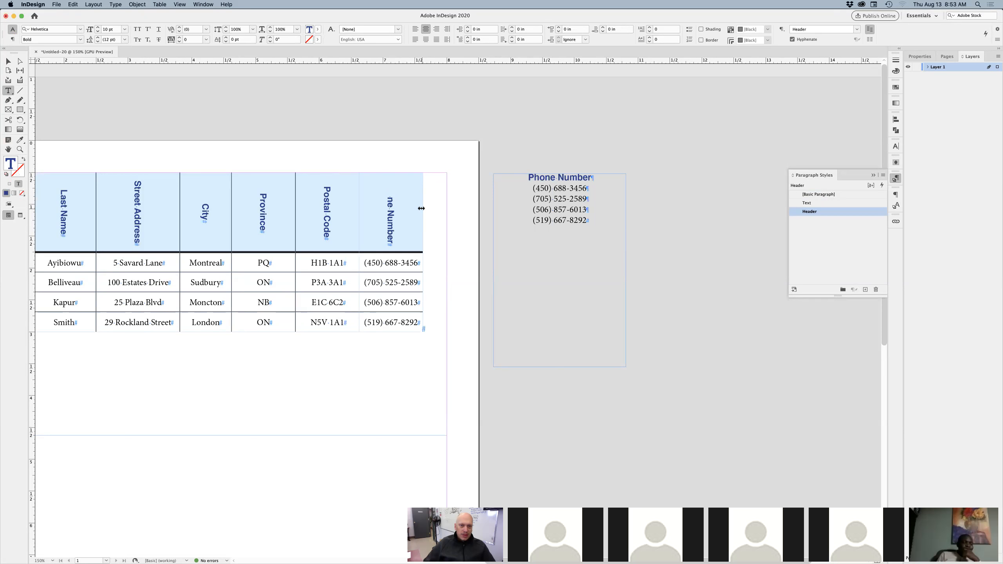
click(370, 208)
shift+click(242, 203)
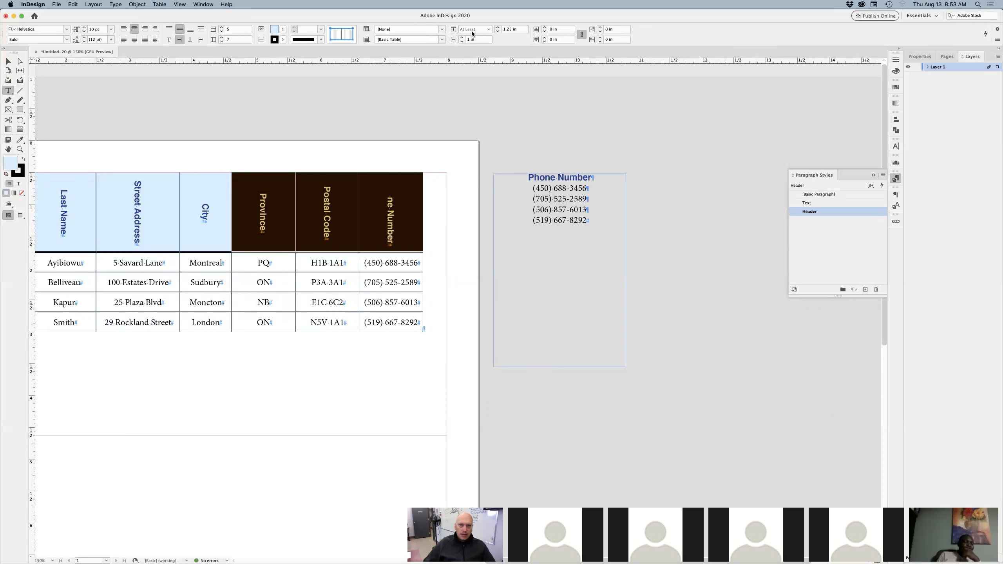
click(498, 28)
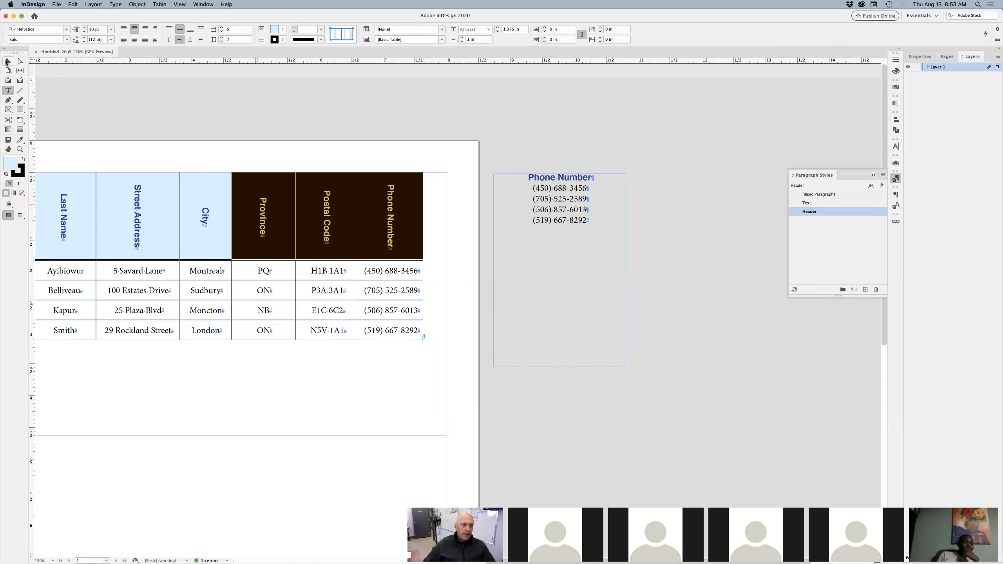
- Delete the leftover Phone Number text frame from the pasteboard
click(8, 61)
scroll(669, 270, left, 4)
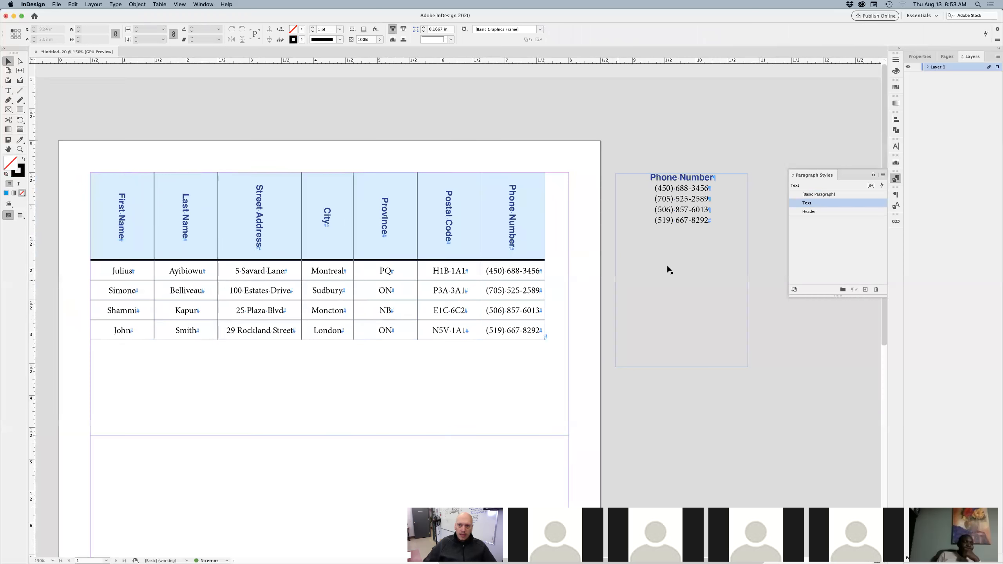
click(669, 270)
key(BackSpace)
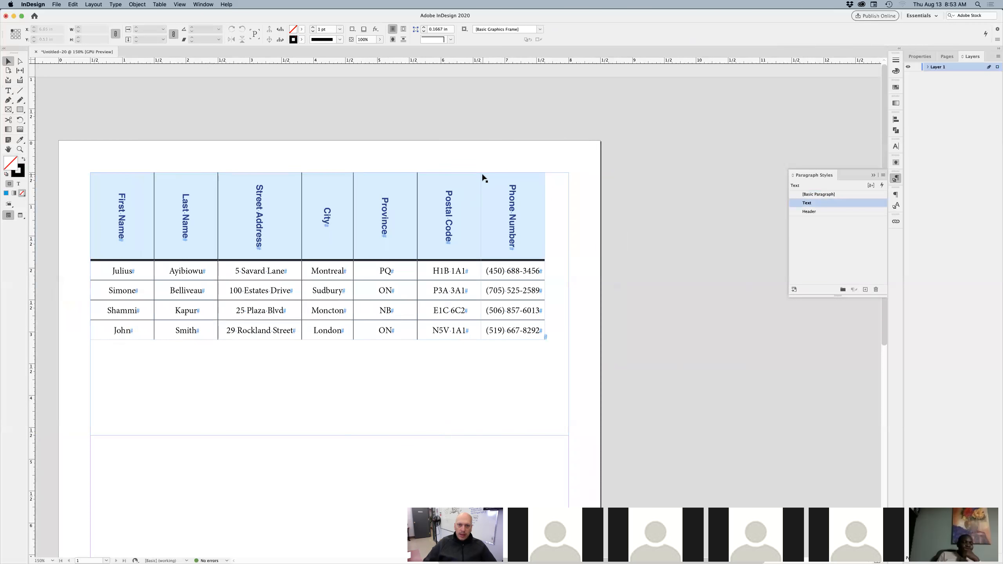
- Give the Phone Number column a 0.5 pt border stroke separating it from Postal Code, and preview the table without guides and hidden characters
click(512, 175)
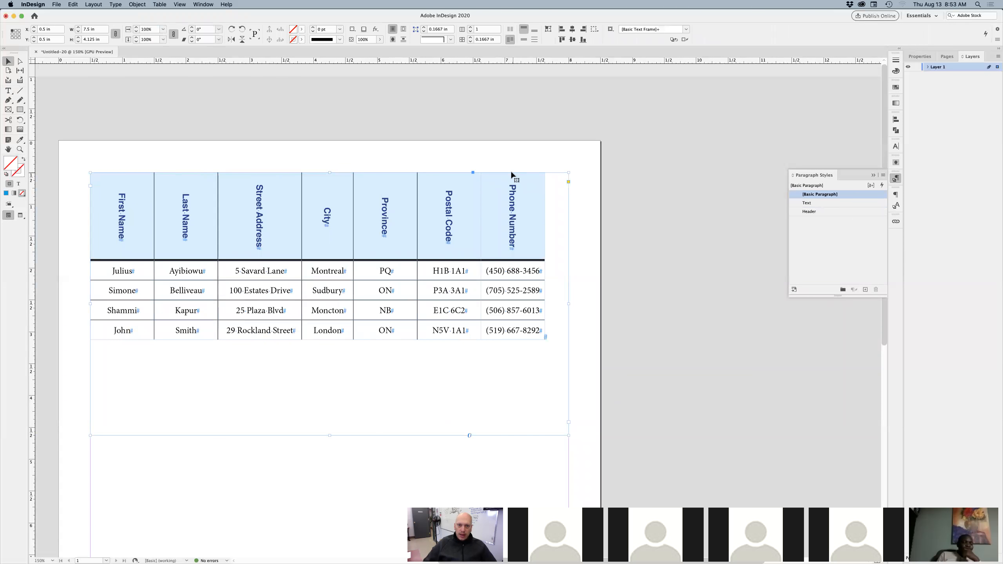
drag(512, 176, 531, 334)
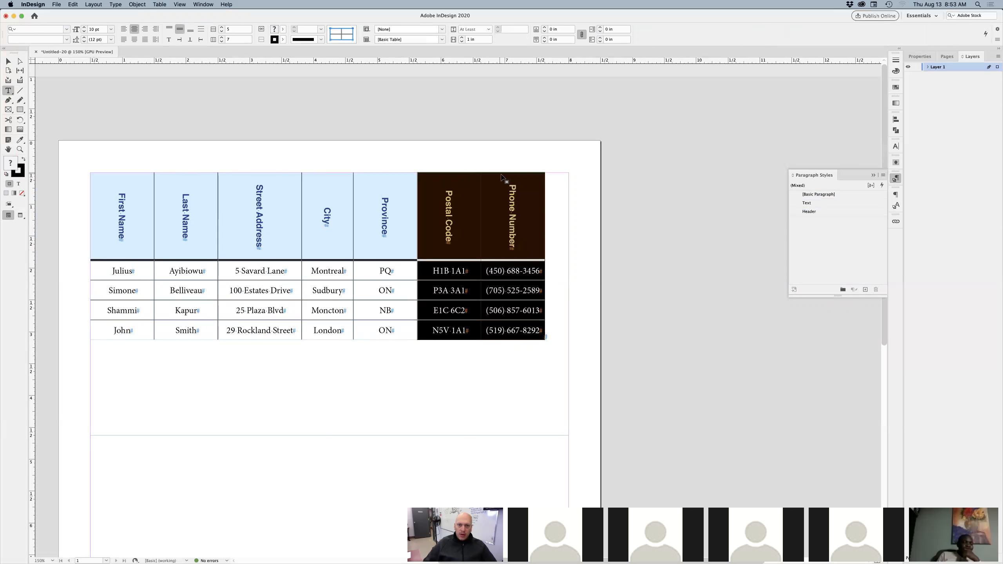
click(500, 170)
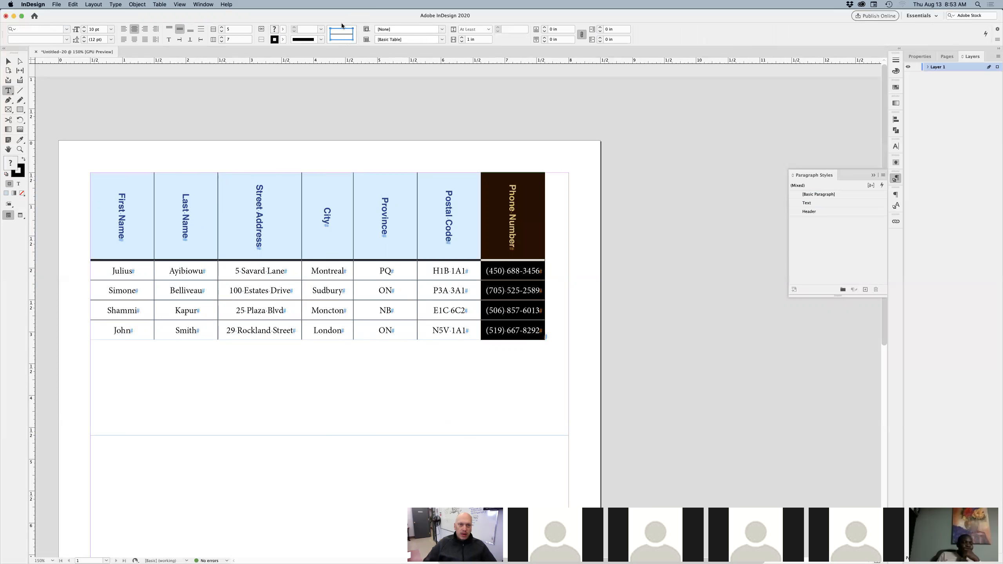
click(344, 41)
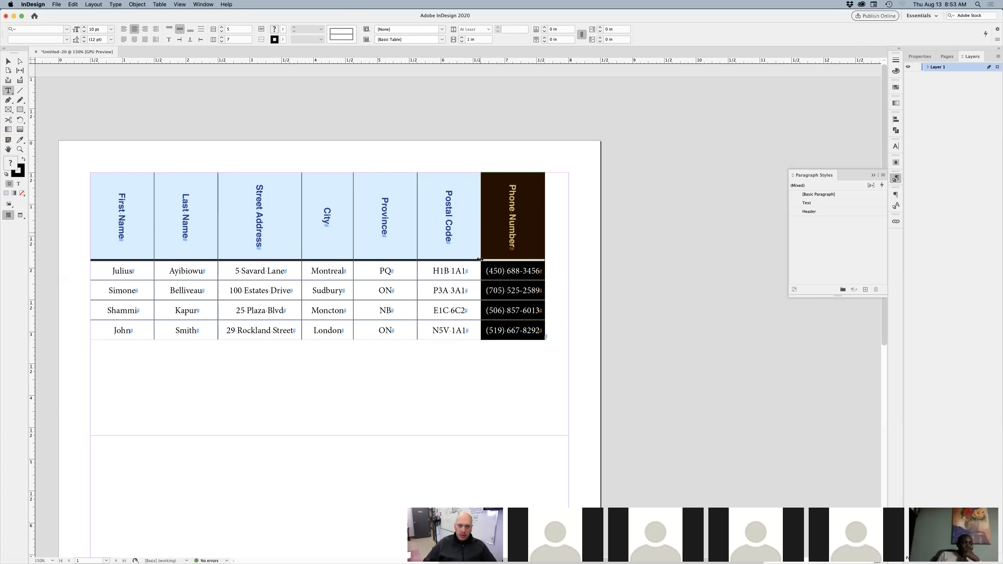
double_click(331, 38)
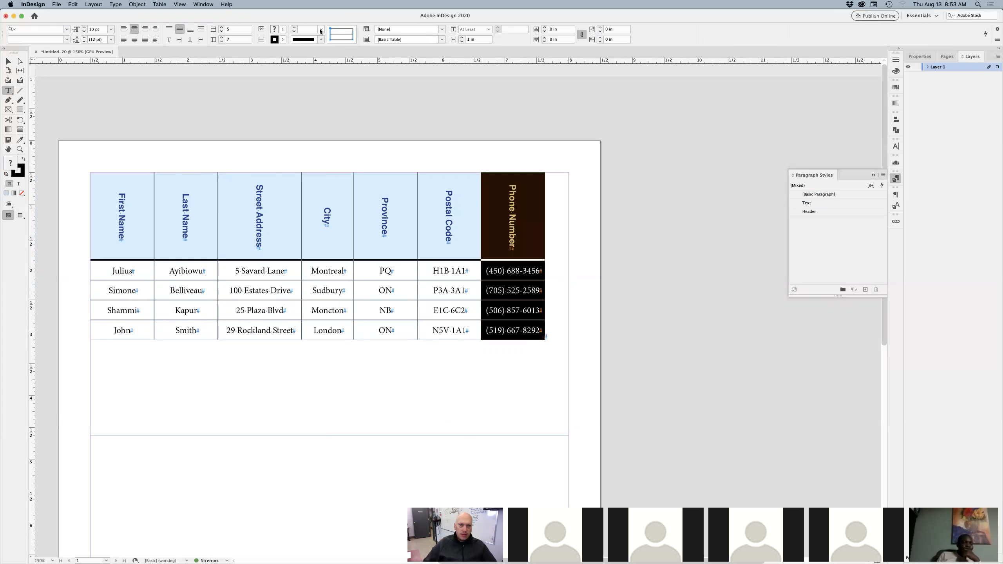
click(320, 31)
click(314, 55)
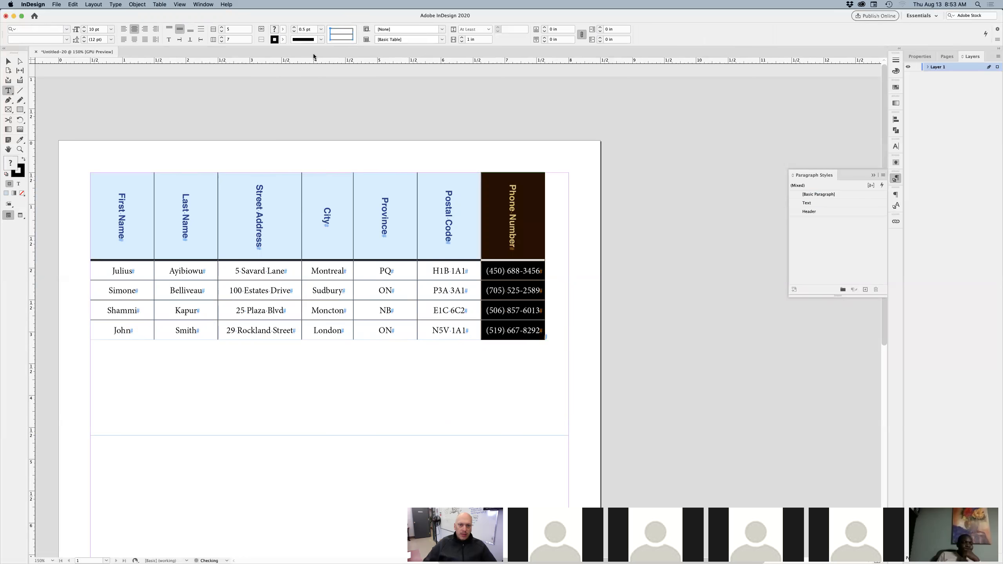
click(588, 279)
key(w)
key(super+minus)
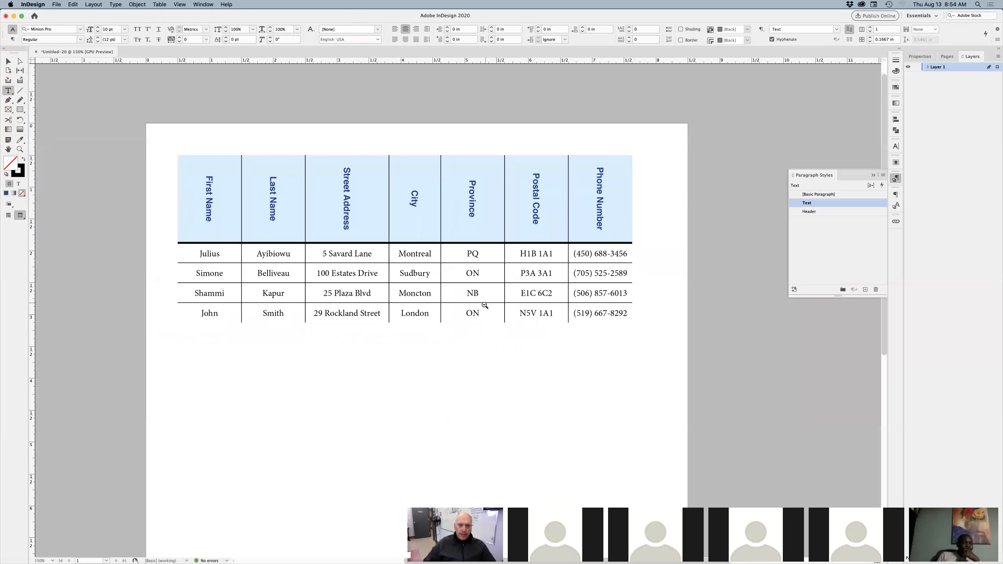
- Switch to the assignment PDF in Acrobat and read the Step 4 to Step 6 instructions on page 2
click(491, 330)
key(super+Tab)
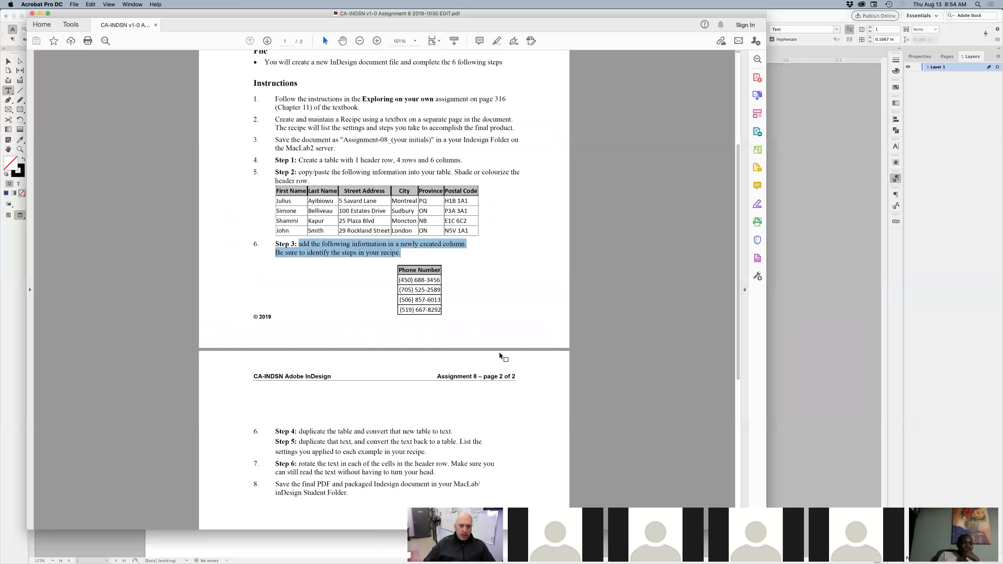
click(522, 339)
scroll(521, 343, down, 5)
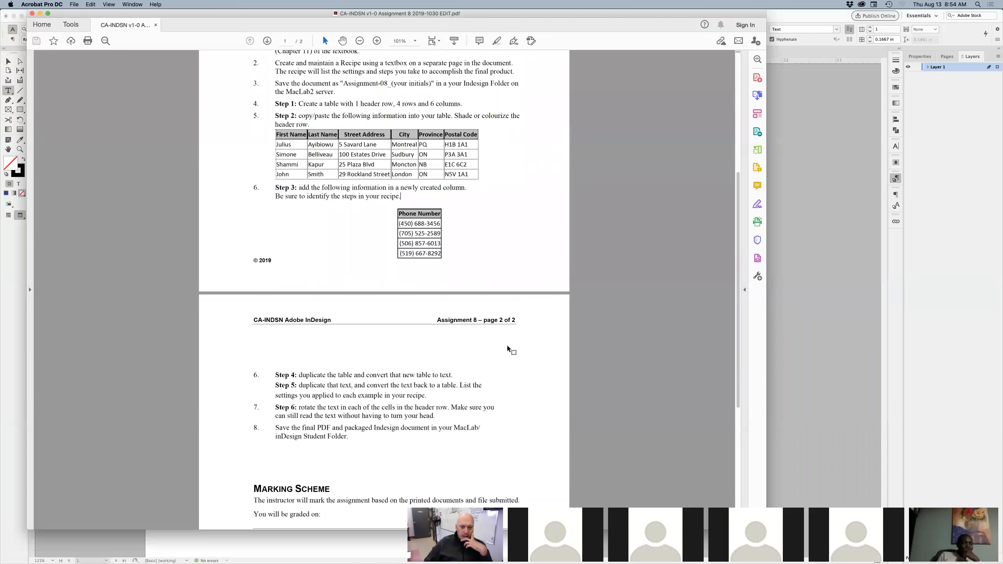
- Return to the InDesign table and insert one row below the last address row
click(793, 383)
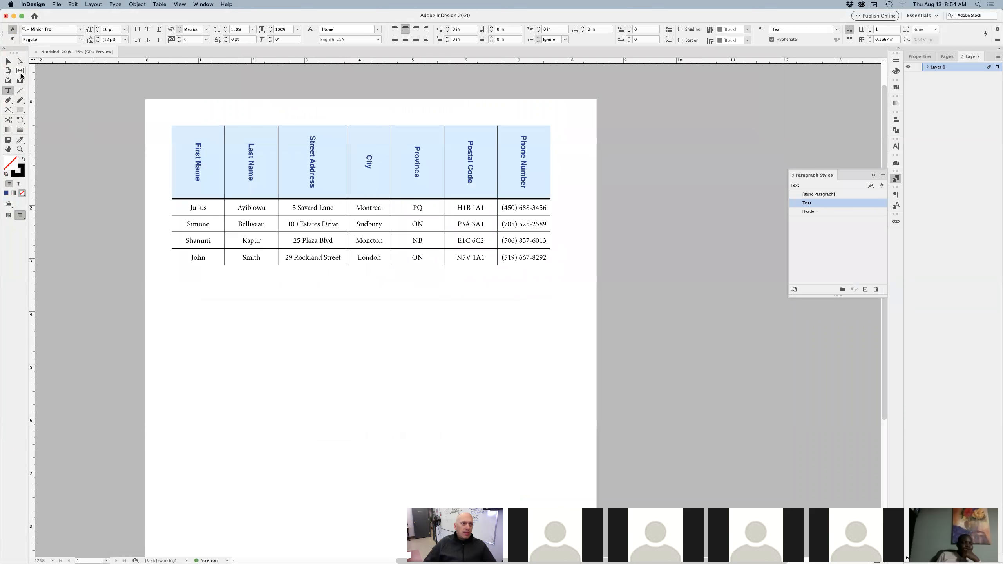
click(227, 277)
click(170, 257)
key(super+9)
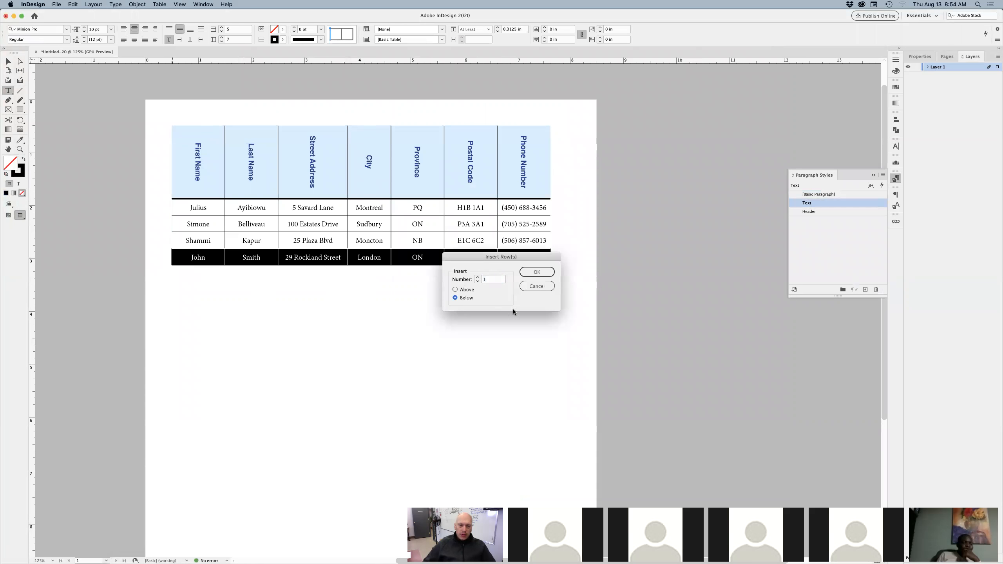
click(536, 272)
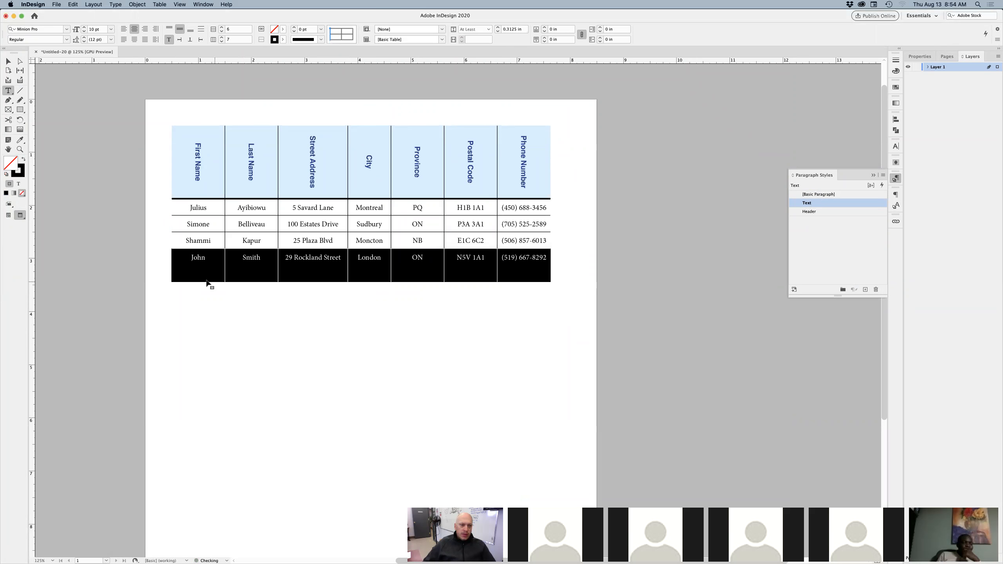
- Set the new bottom row's minimum height to 1.75 in and lengthen the text frame to about 5.18 in so the row fits
click(172, 275)
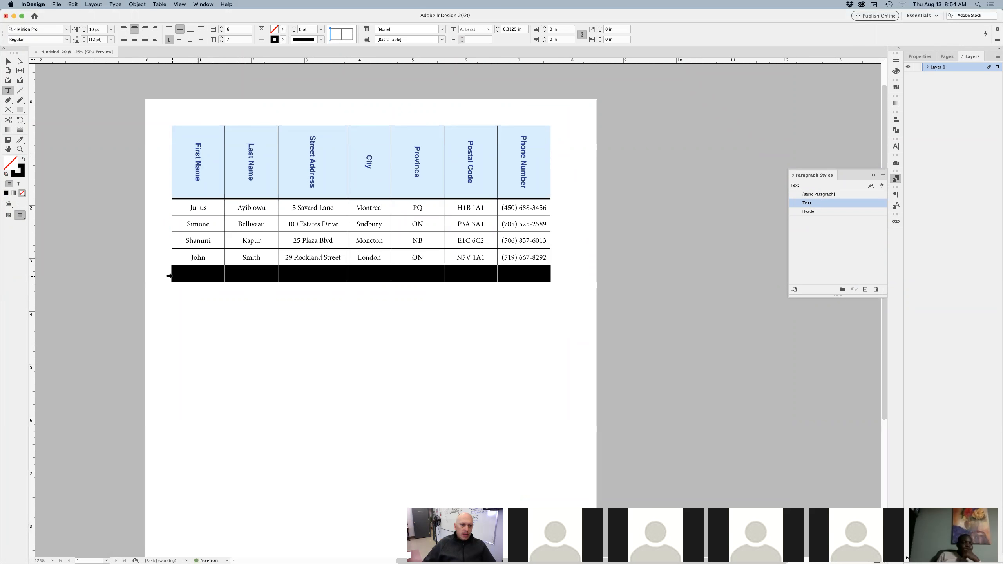
click(499, 29)
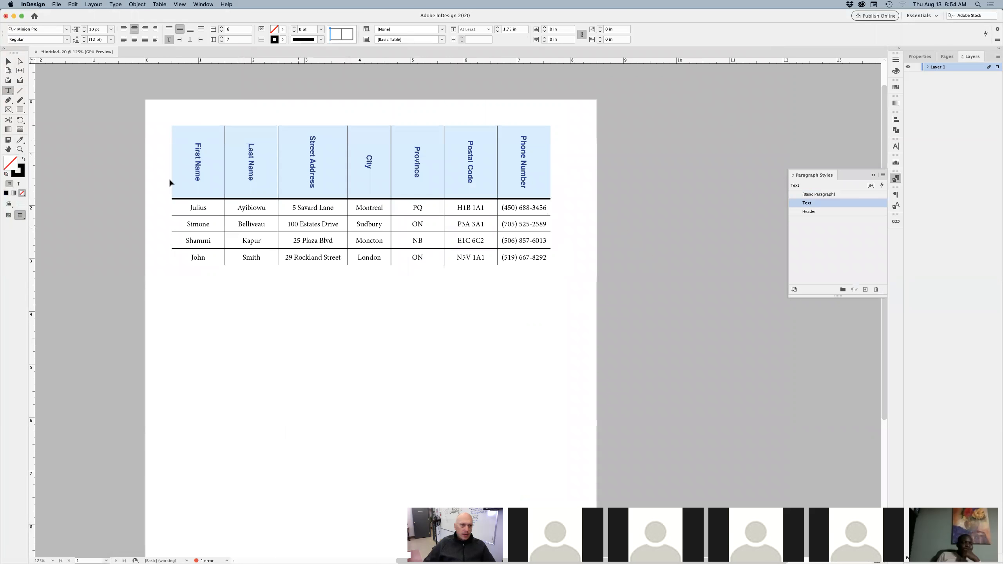
click(5, 62)
click(638, 379)
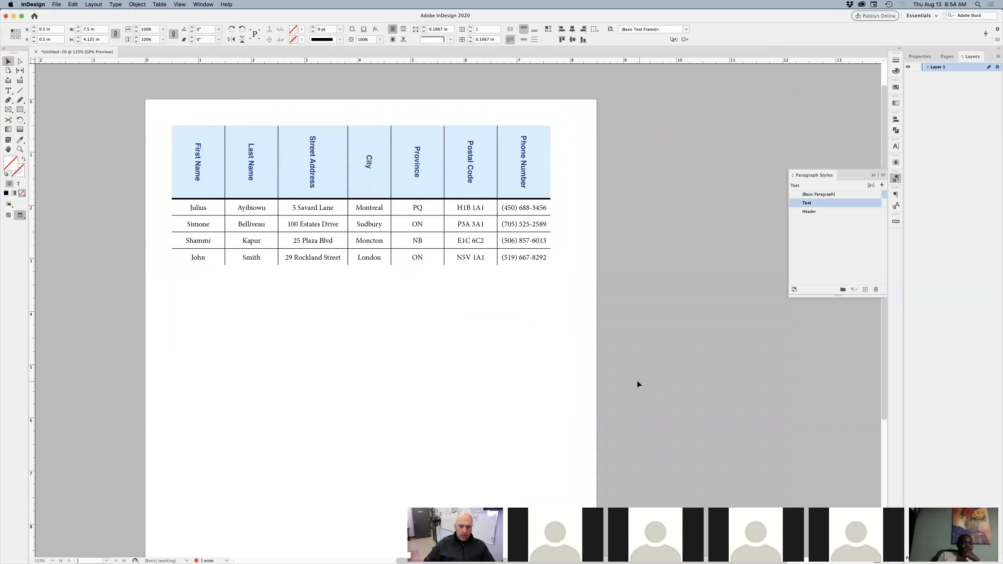
key(w)
click(569, 346)
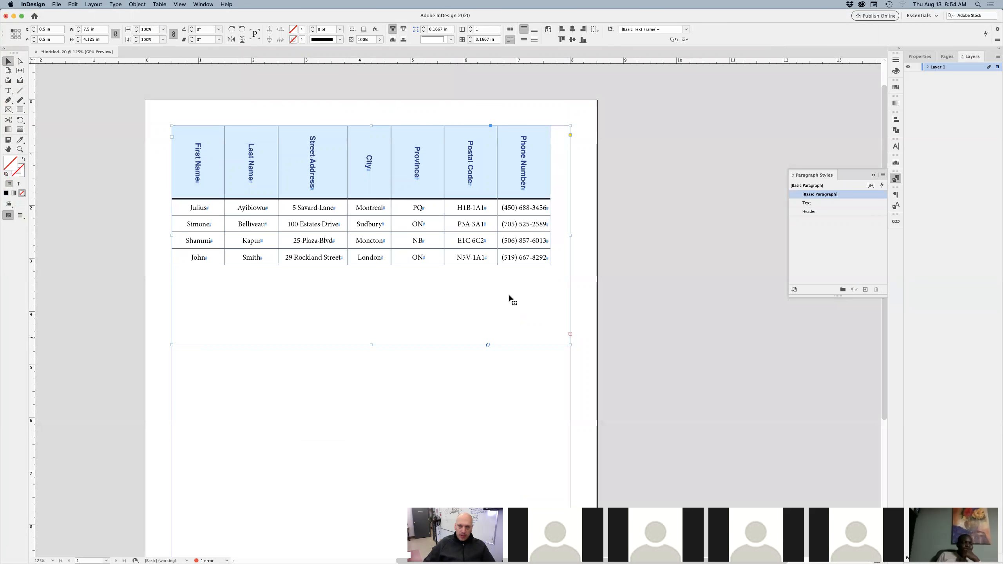
drag(370, 345, 366, 401)
click(316, 405)
- Merge the new row's three cells under Last Name, Street Address and City into one cell
double_click(254, 325)
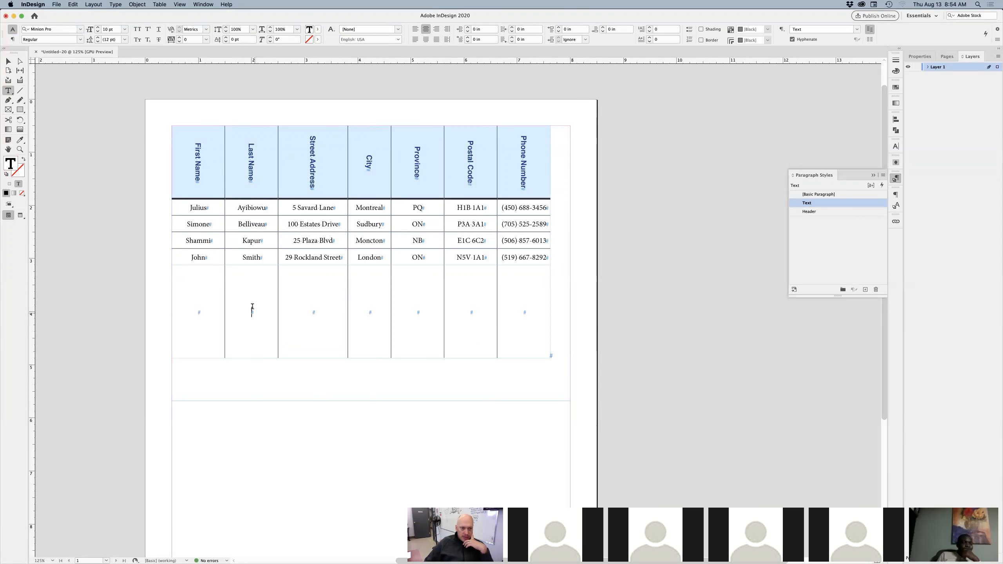
drag(258, 297, 370, 309)
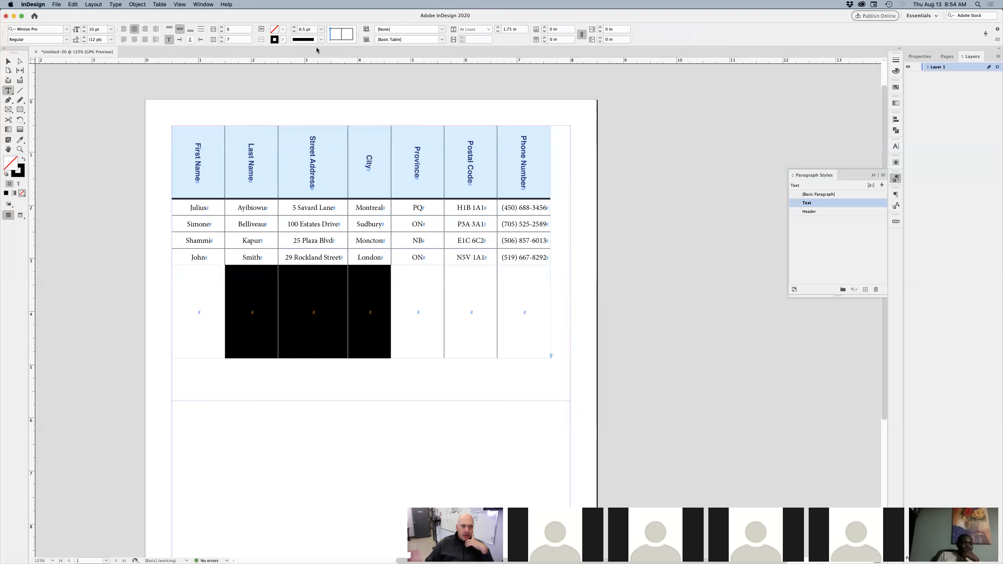
click(261, 30)
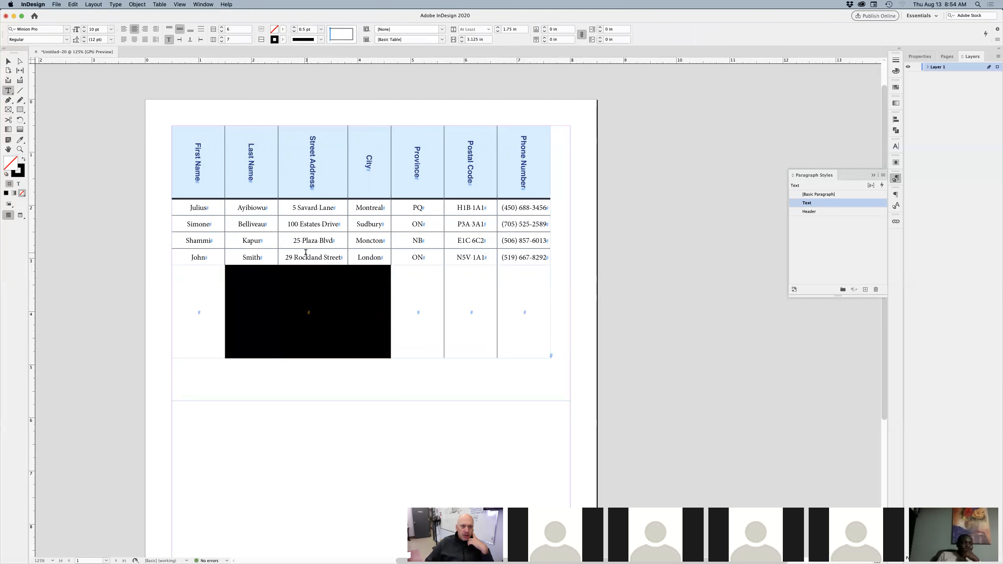
click(292, 300)
drag(227, 300, 342, 316)
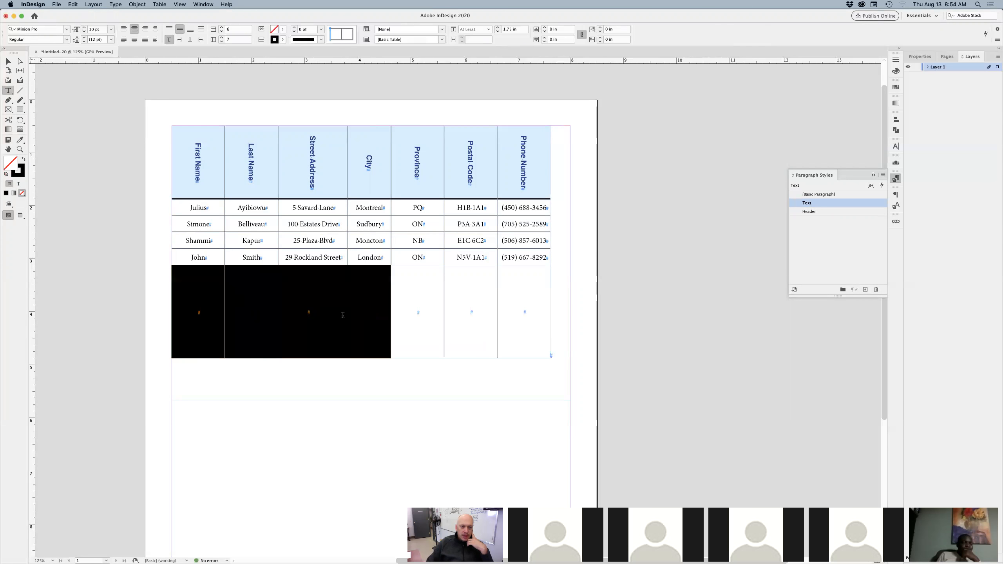
key(Right)
key(Right)
key(Left)
key(Left)
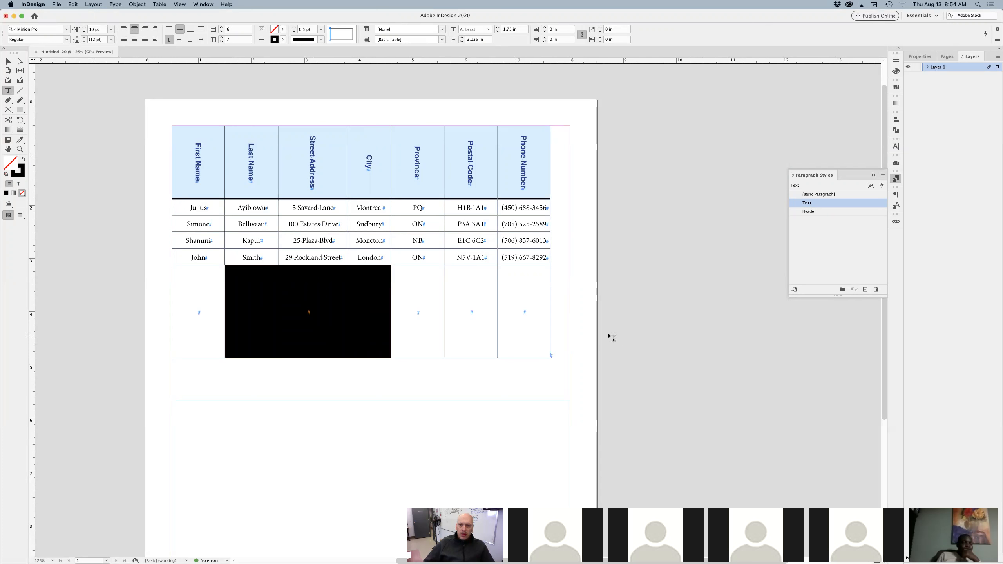
click(399, 303)
click(288, 356)
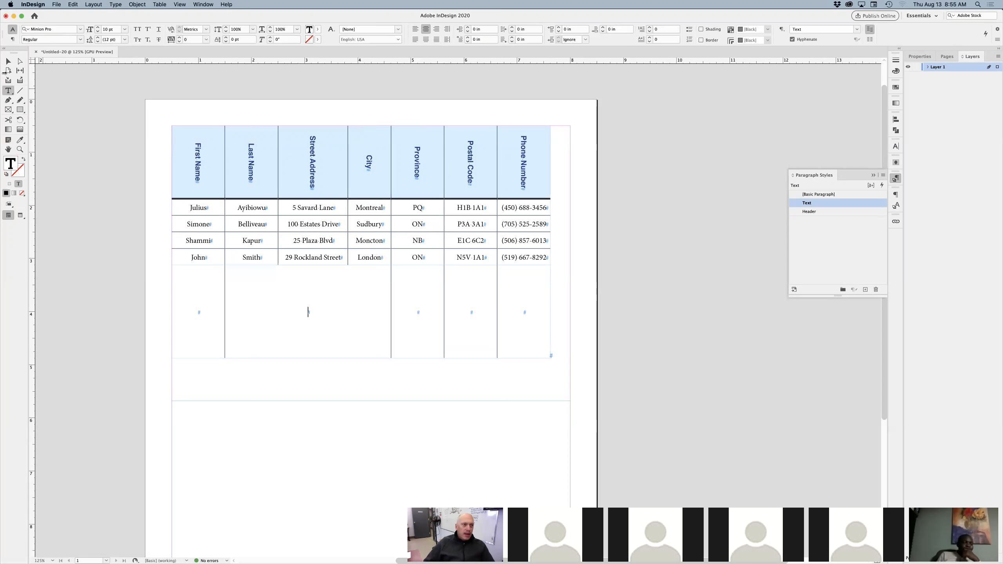
- Place the Photoshop Tennis Round 3 JPEG from the Desktop on the pasteboard beside the page, about 2.76 in square
click(8, 61)
click(168, 291)
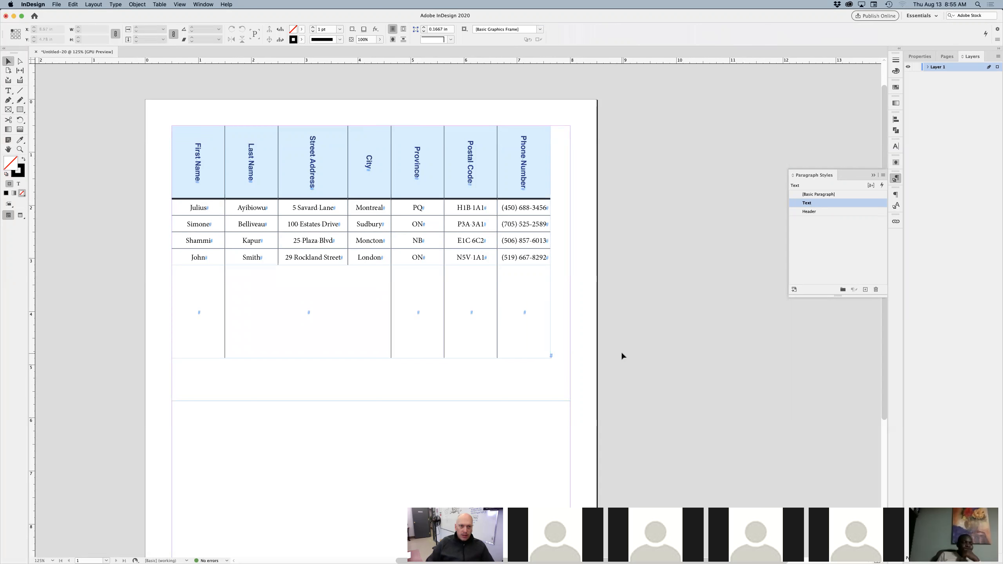
key(super+d)
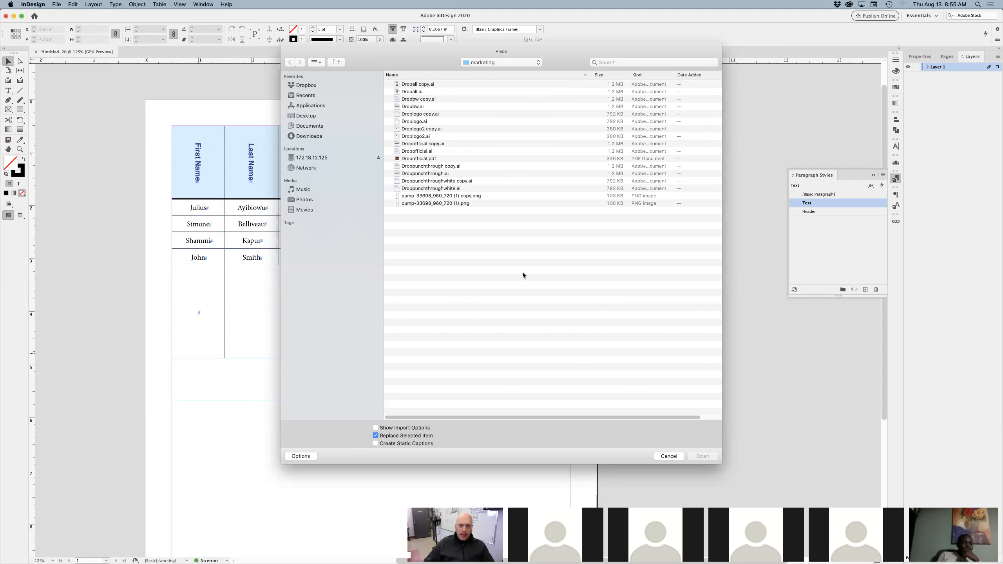
key(super+shift+d)
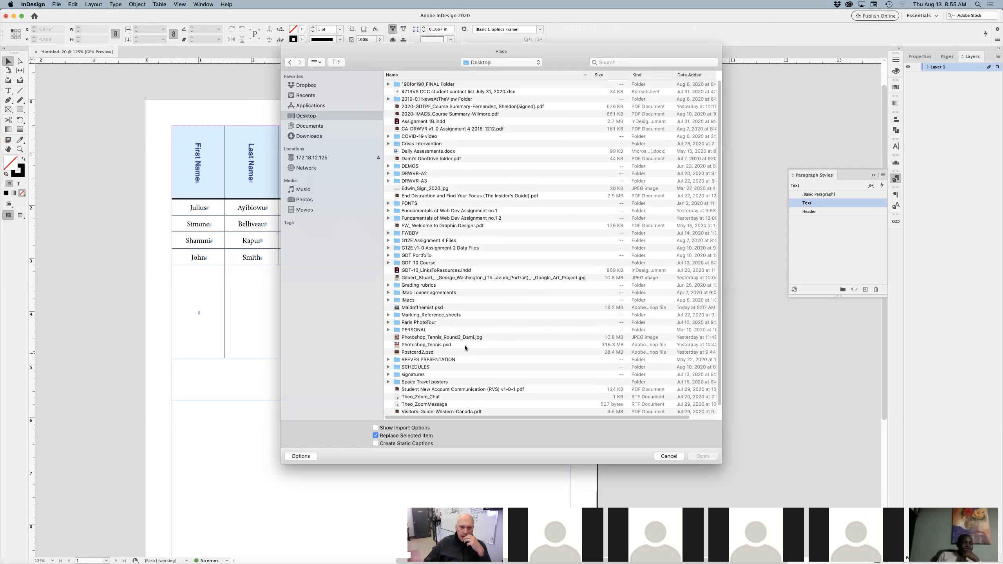
click(585, 336)
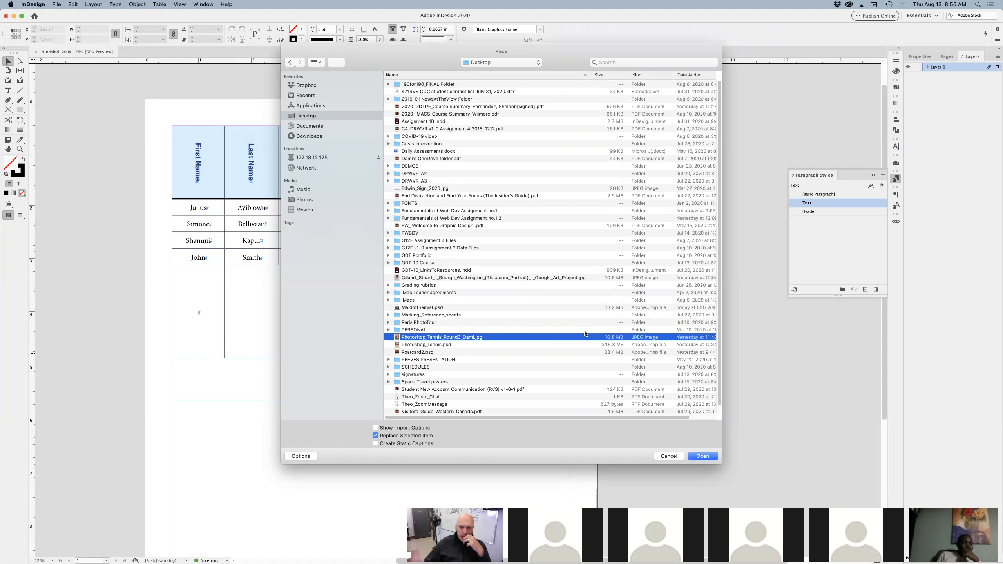
key(Return)
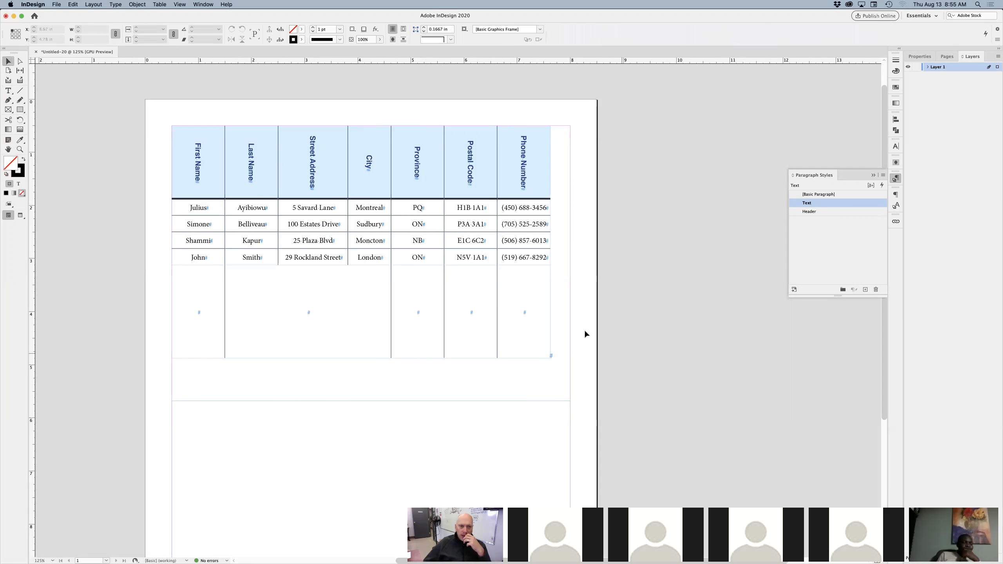
drag(600, 180, 747, 327)
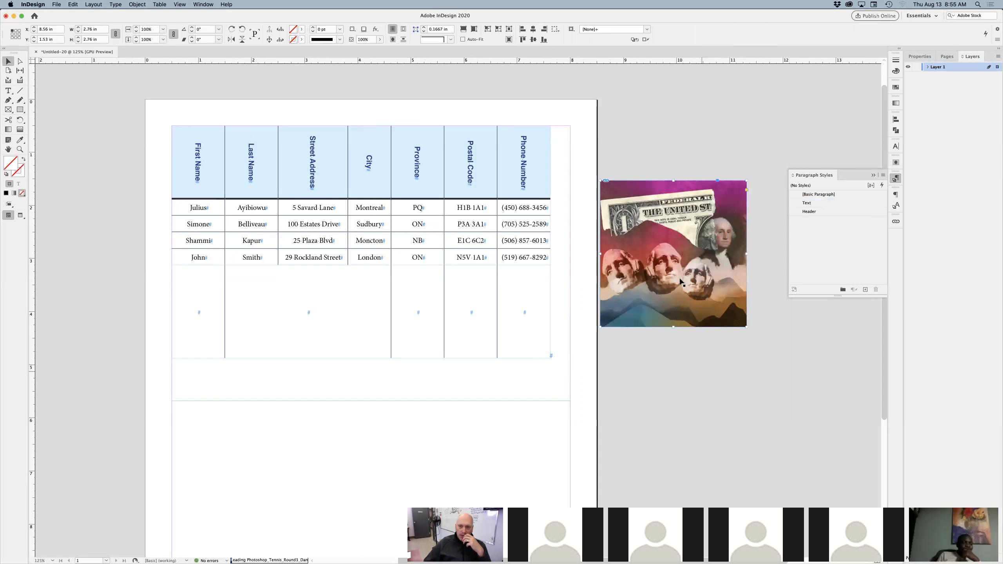
- Crop the pasteboard picture's frame to about 1.88 by 1.87 in, and copy the image inside it into the merged table cell
click(683, 283)
drag(747, 327, 700, 280)
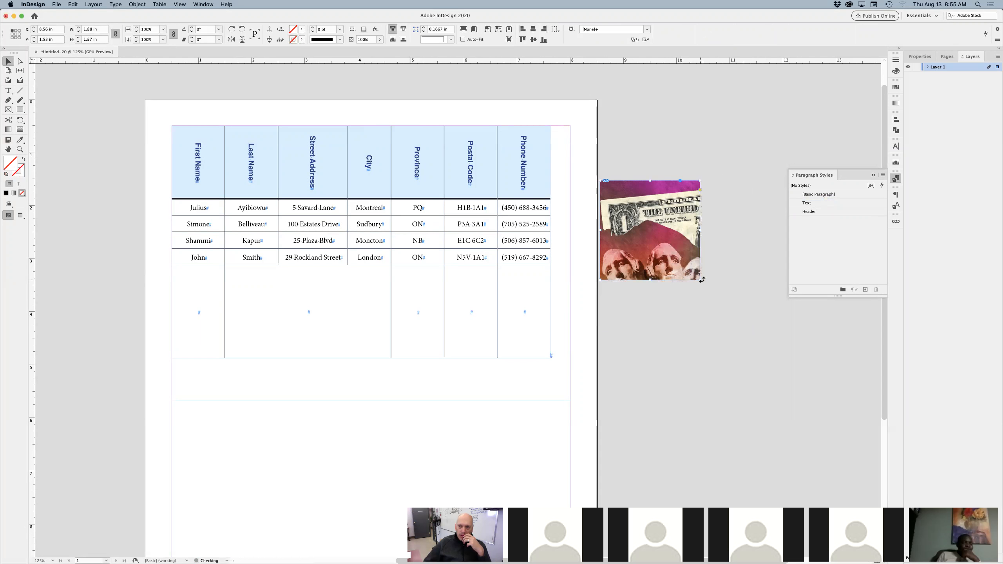
click(648, 227)
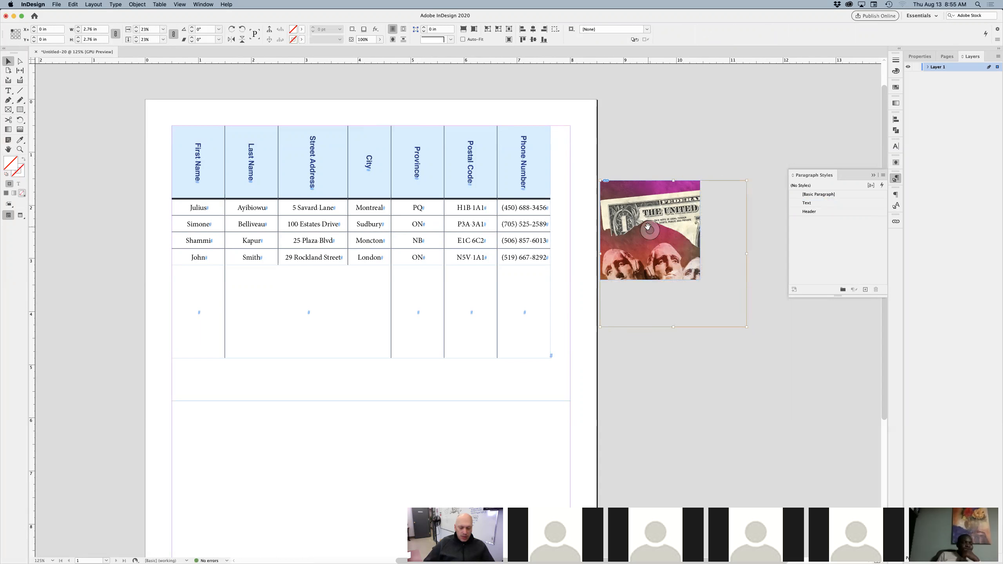
double_click(278, 314)
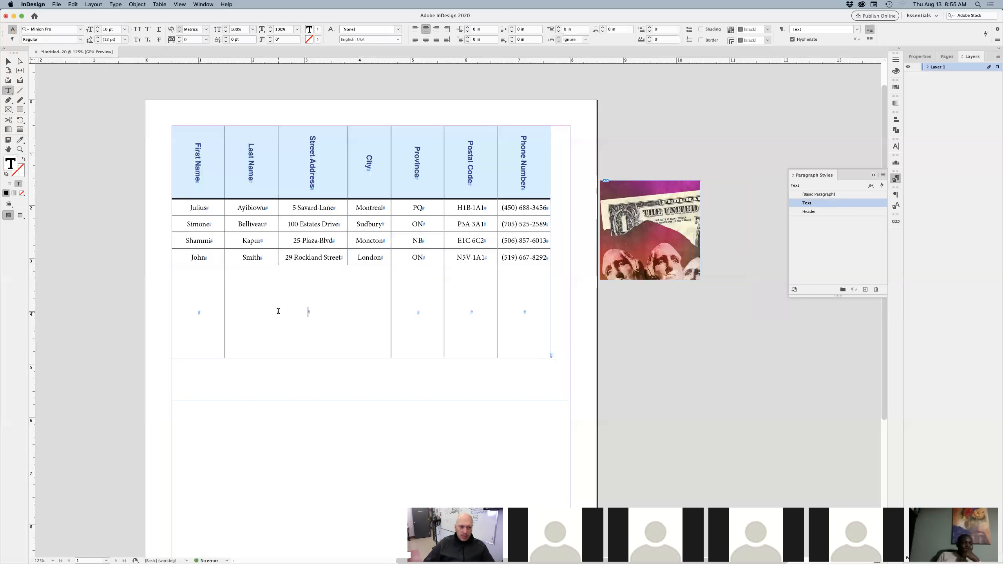
key(super+v)
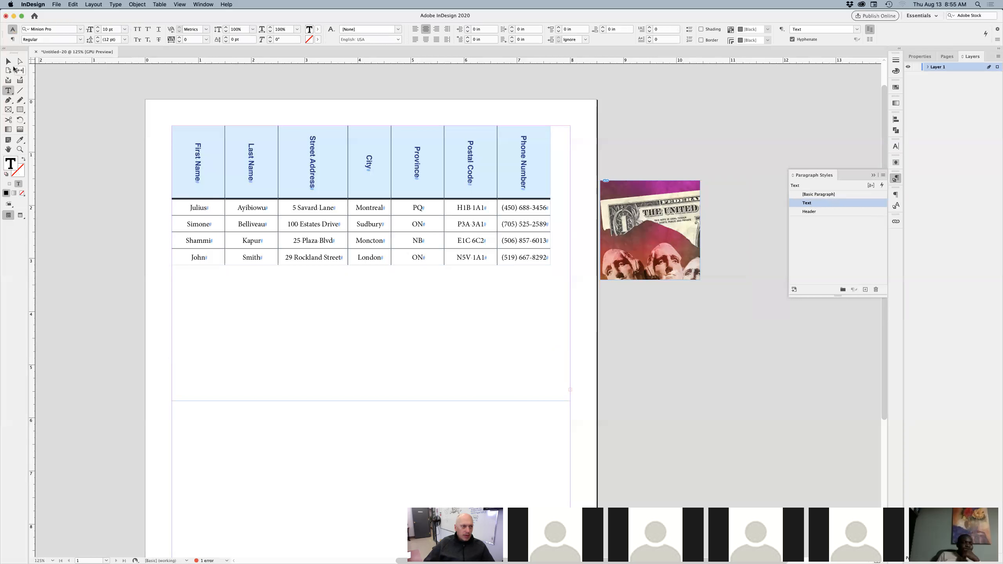
- Fit the table's text frame to its content so the overset picture row has room
click(7, 62)
click(397, 363)
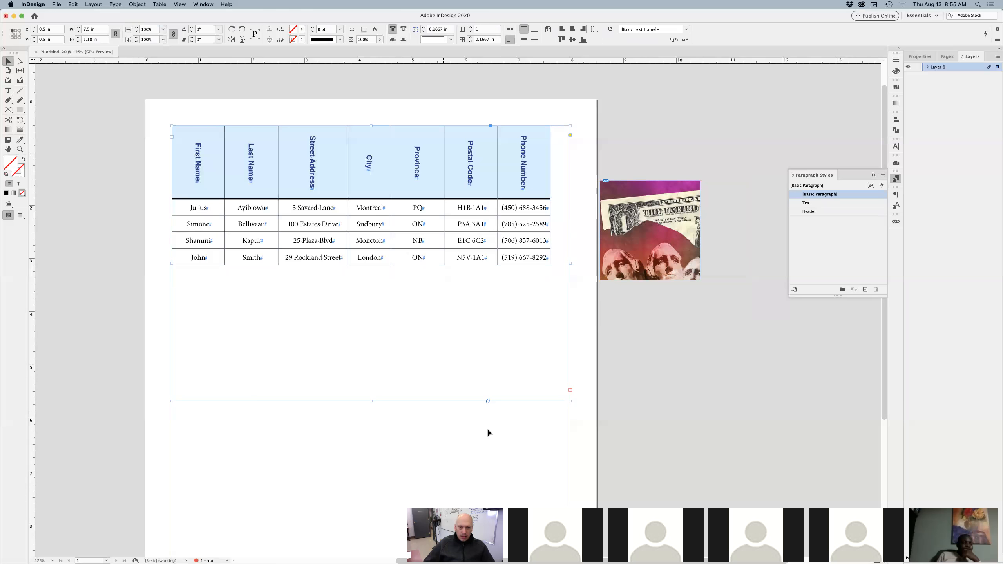
key(super+alt+c)
- Widen the inserted picture's frame on both sides to about 3.04 in to fill the merged cell's width
click(339, 349)
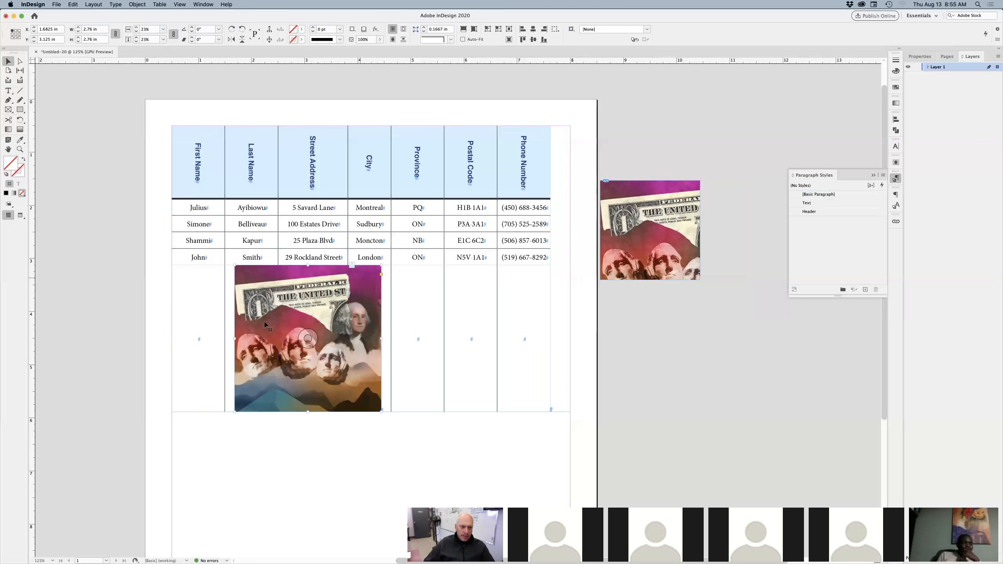
drag(235, 339, 224, 341)
drag(387, 343, 391, 342)
- Scale the picture inside its frame to about 26%, shift it to fill the frame's width, and preview the page without guides
click(303, 343)
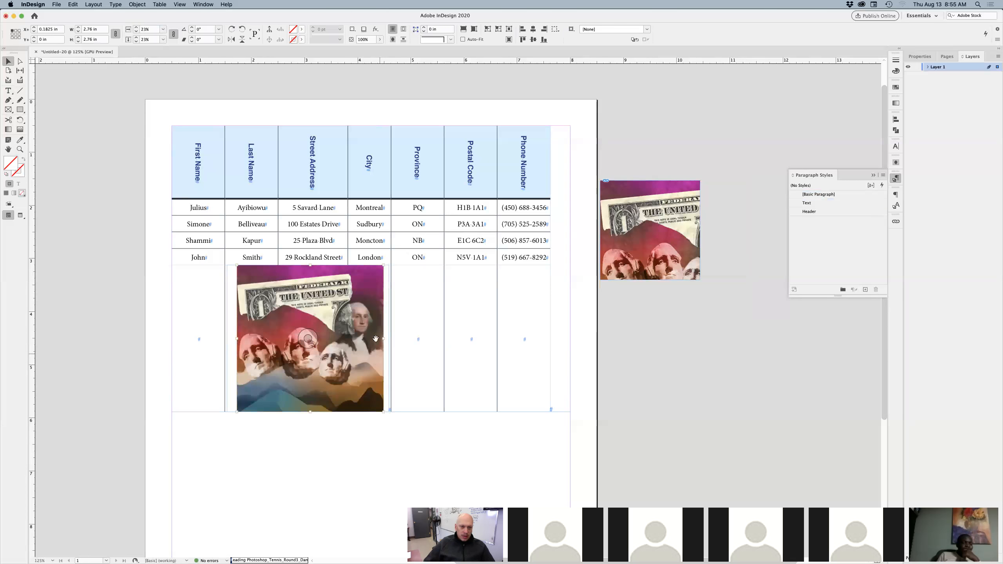
drag(384, 412, 404, 433)
drag(336, 375, 322, 375)
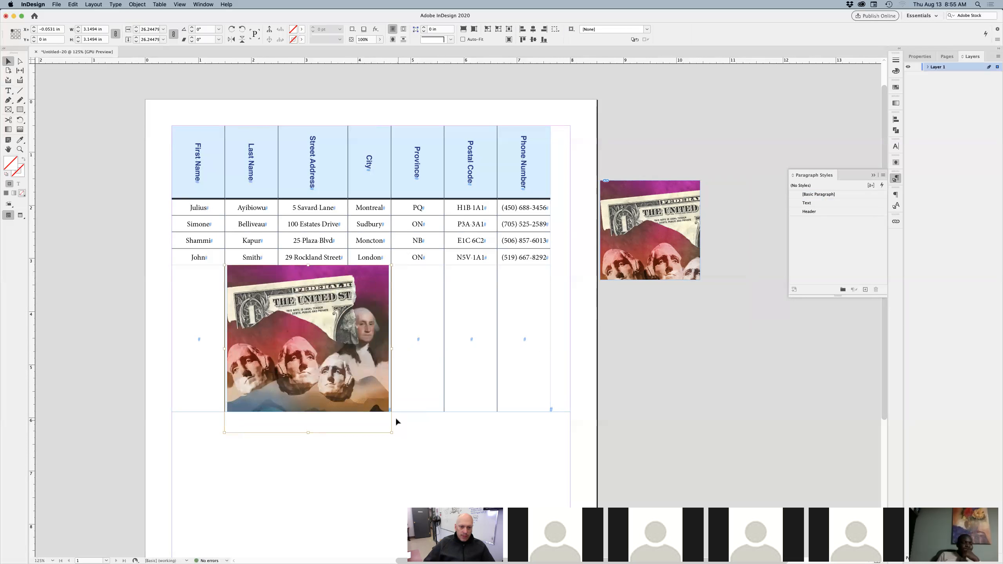
click(417, 436)
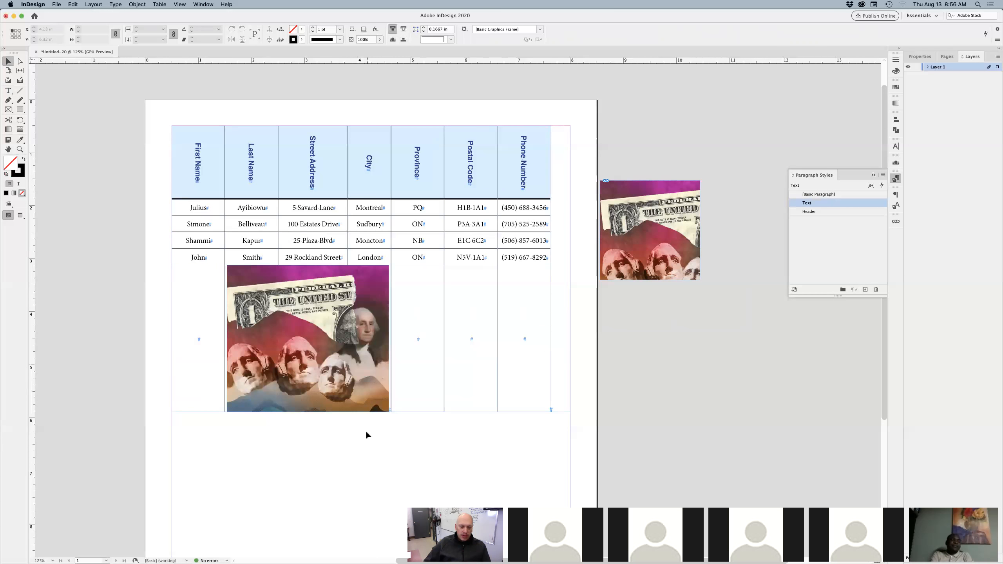
key(w)
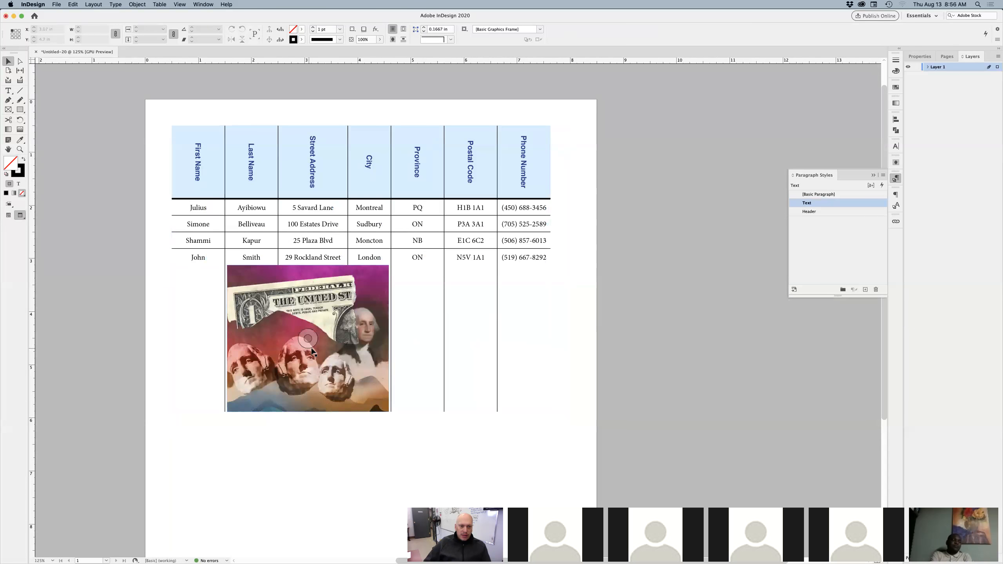
key(w)
- Try to extend the picture's frame to a height of about 3.3 in, and undo it
click(362, 344)
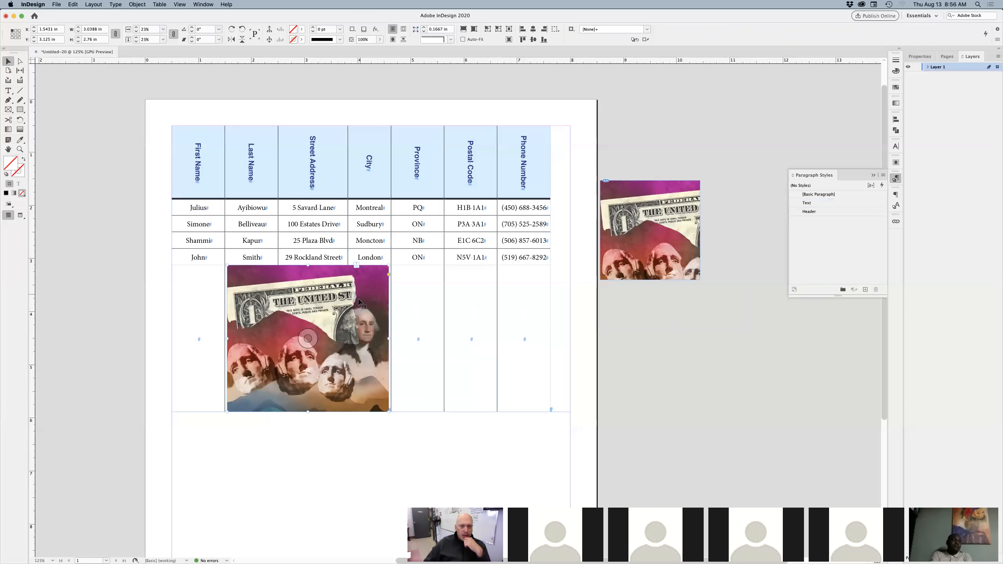
drag(312, 415, 307, 441)
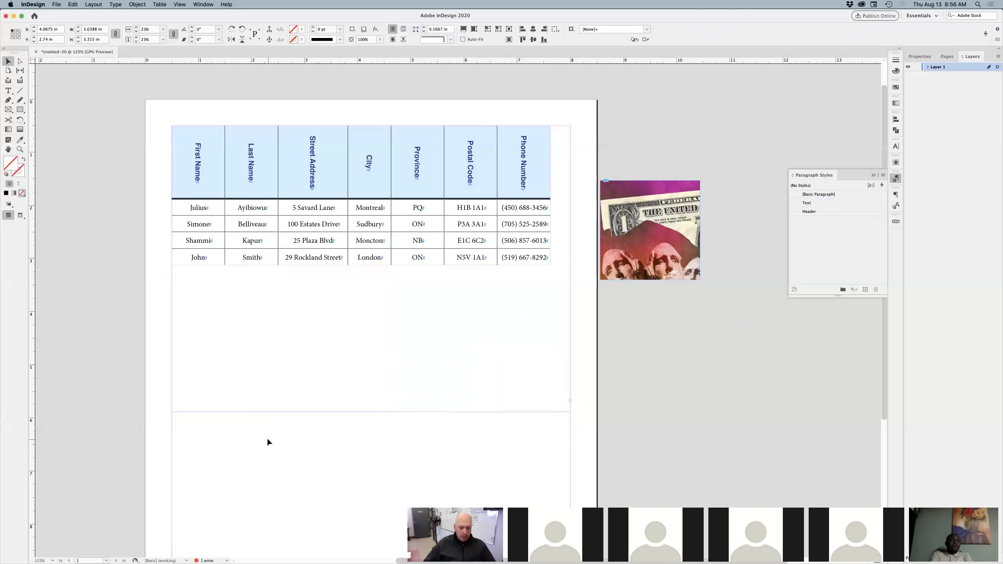
key(super+z)
- Lengthen the table's text frame below the picture row and delete the leftover cropped picture from the pasteboard
drag(370, 425, 361, 468)
click(345, 499)
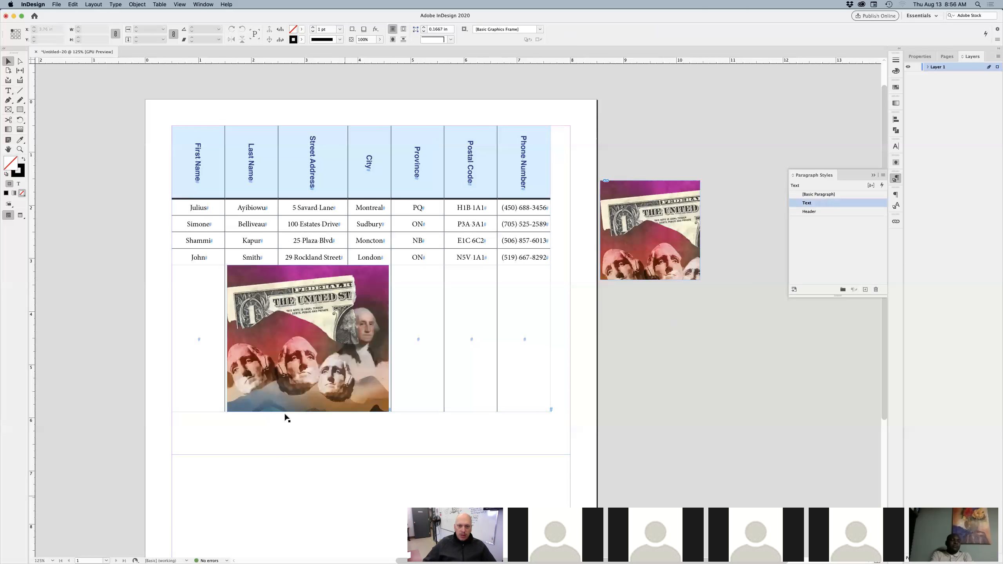
click(672, 273)
key(Delete)
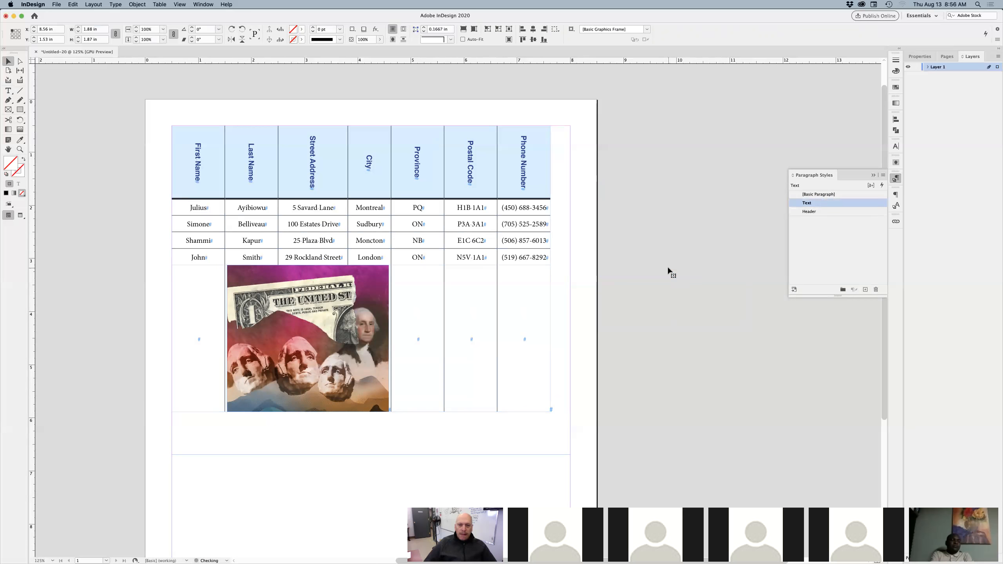
key(super+minus)
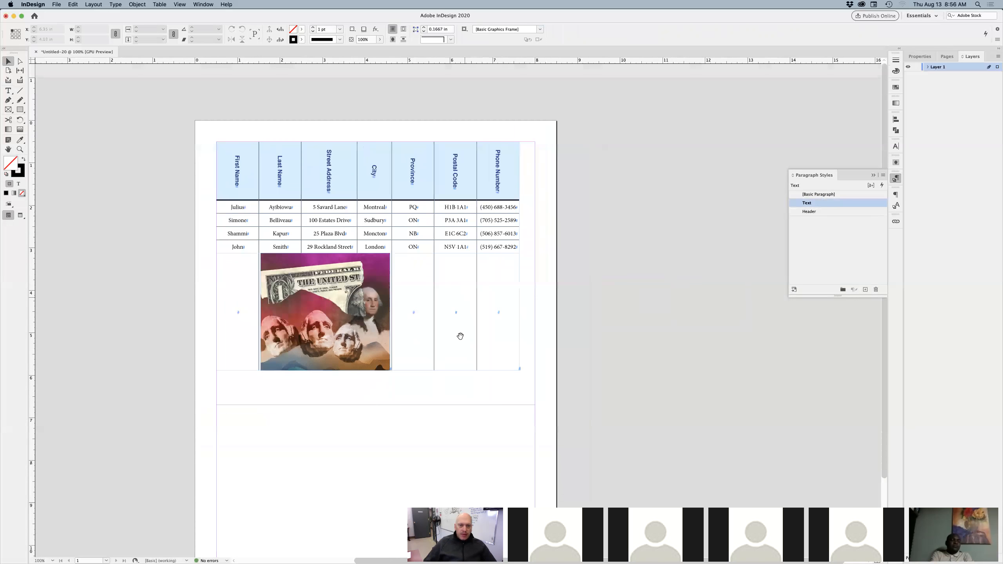